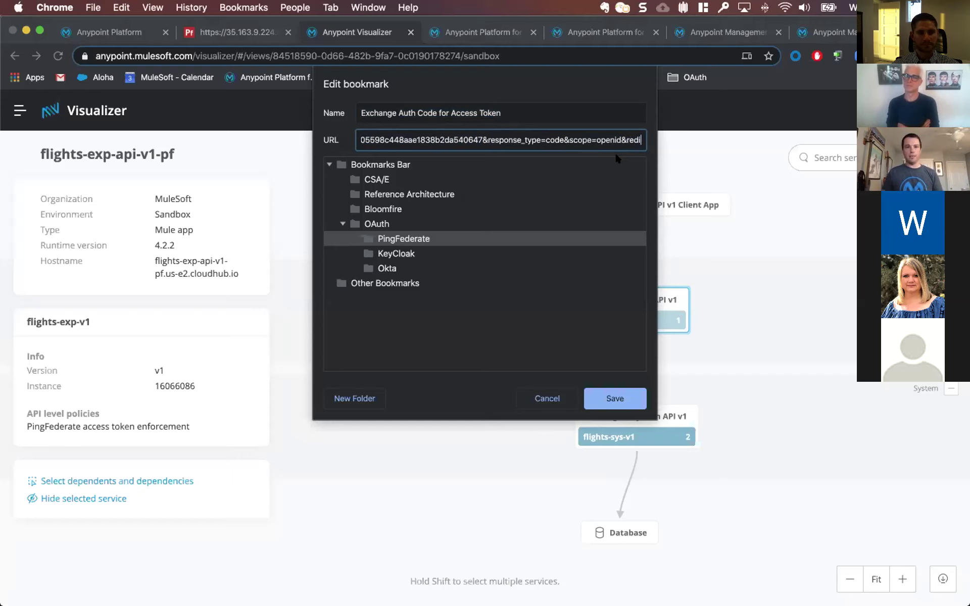
Step: Examine the rest of the Exchange Auth Code for Access Token bookmark's URL, including its redirect_uri parameter, and close the editor without saving
key("Right")
key("Right")
key("Right")
key("Right")
key("Right")
key("Right")
key("Right")
key("Right")
key("Right")
key("Right")
key("Right")
key("Right")
key("Right")
key("Right")
key("Right")
key("Right")
key("Right")
key("Right")
key("Right")
key("Right")
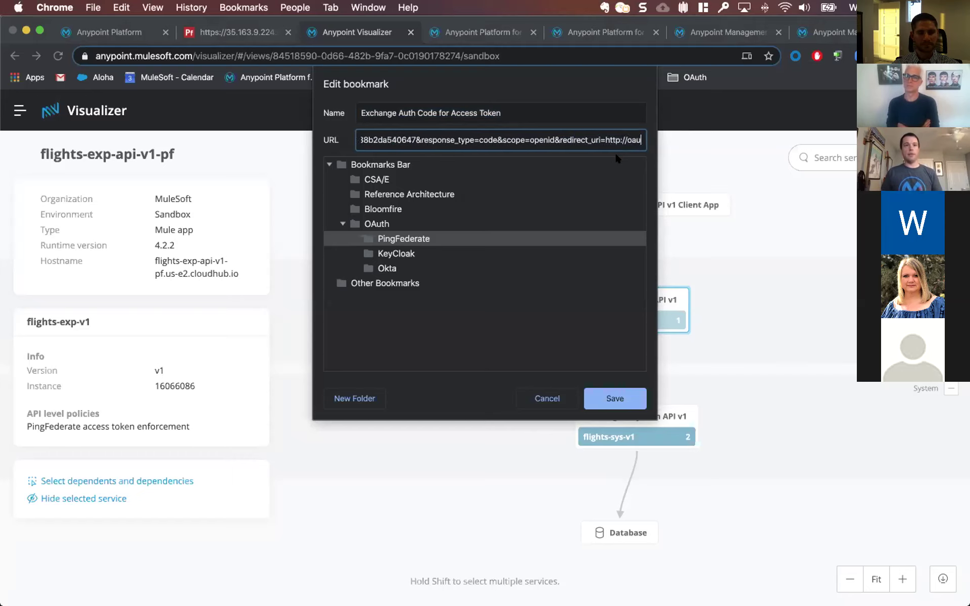
key("Right")
key("Right")
key("Right")
key("Right")
key("Right")
key("Right")
key("Right")
key("Right")
key("Right")
key("Right")
key("Right")
key("Right")
key("Right")
key("Right")
key("Right")
key("Right")
key("Right")
key("Right")
key("Right")
key("Right")
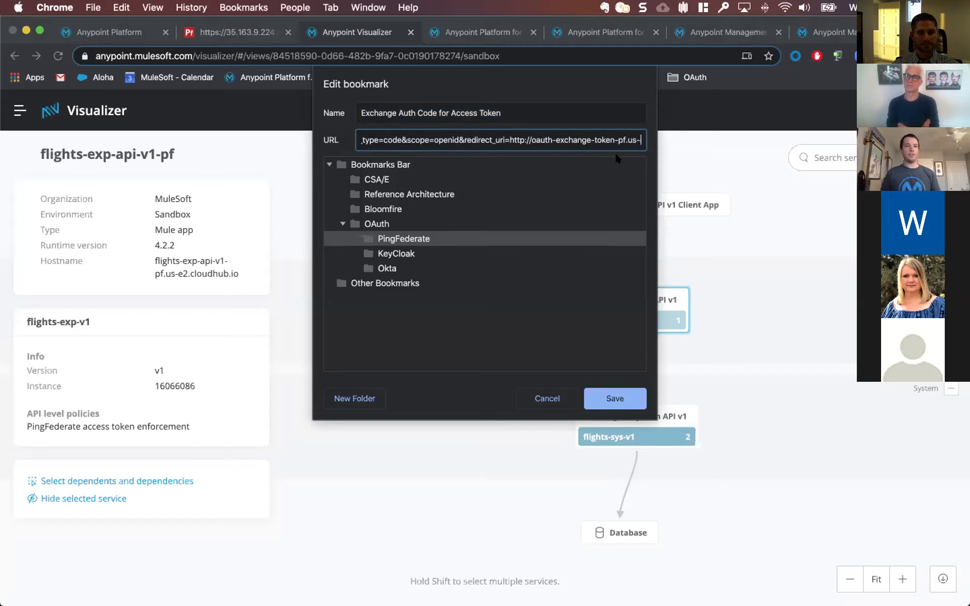
key("Right")
key("Right")
key("Right")
key("Right")
key("Right")
key("Right")
key("Right")
key("Right")
key("Right")
key("Right")
key("Right")
key("Right")
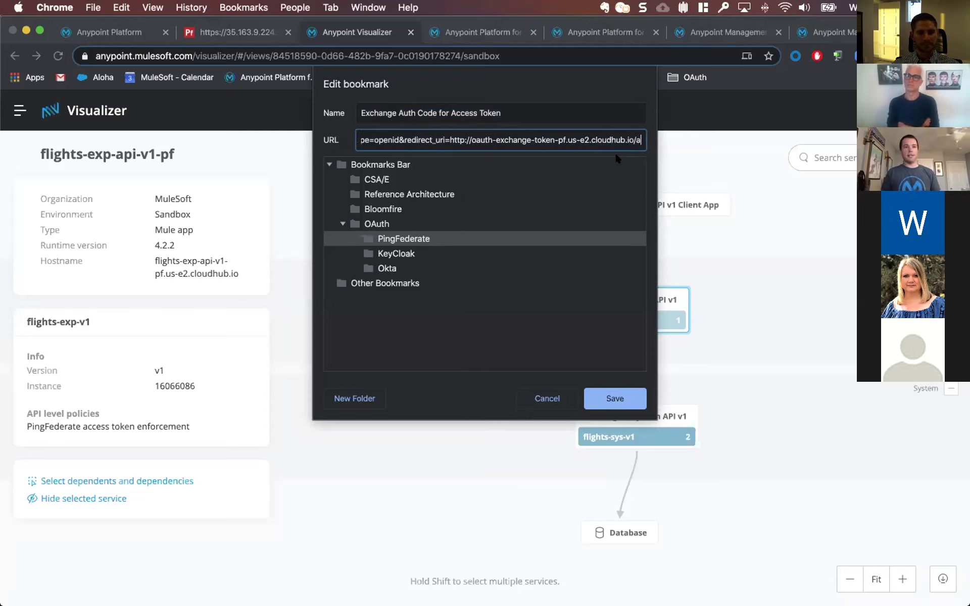
key("Right")
key("Right")
key("Right")
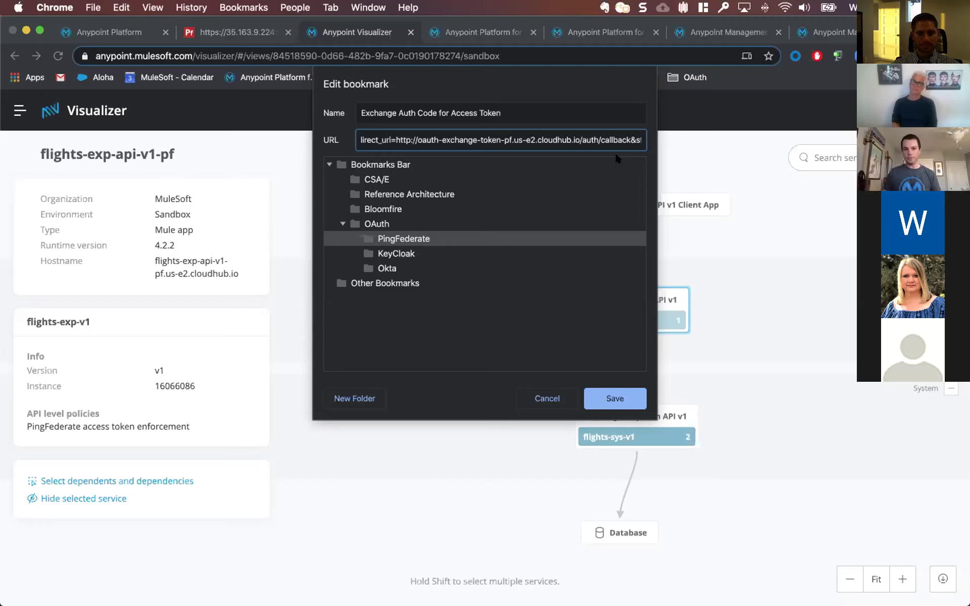
left_click(547, 396)
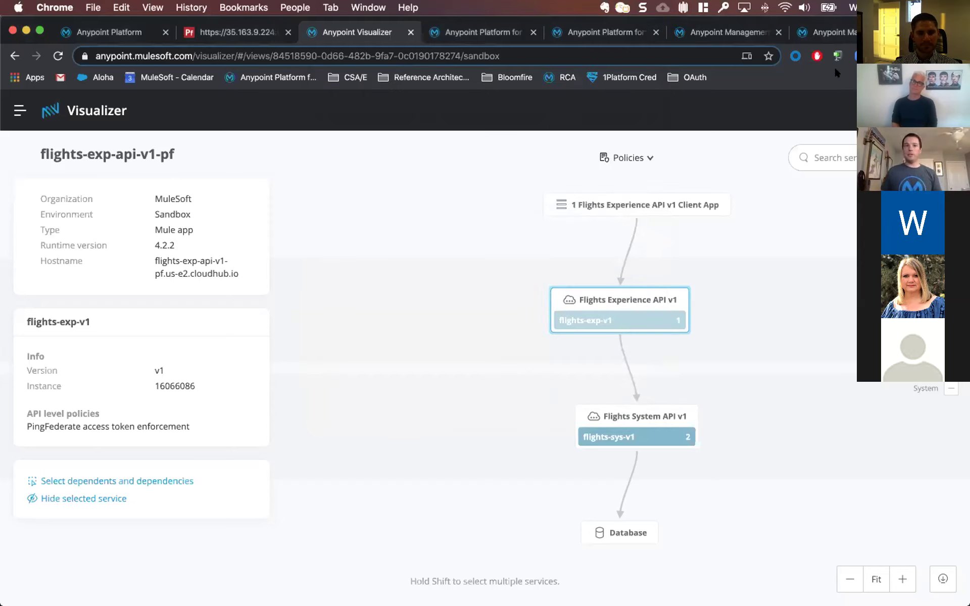
Step: Open the Exchange Auth Code for Access Token bookmark from the OAuth PingFederate folder in a new tab and switch to it
left_click(687, 77)
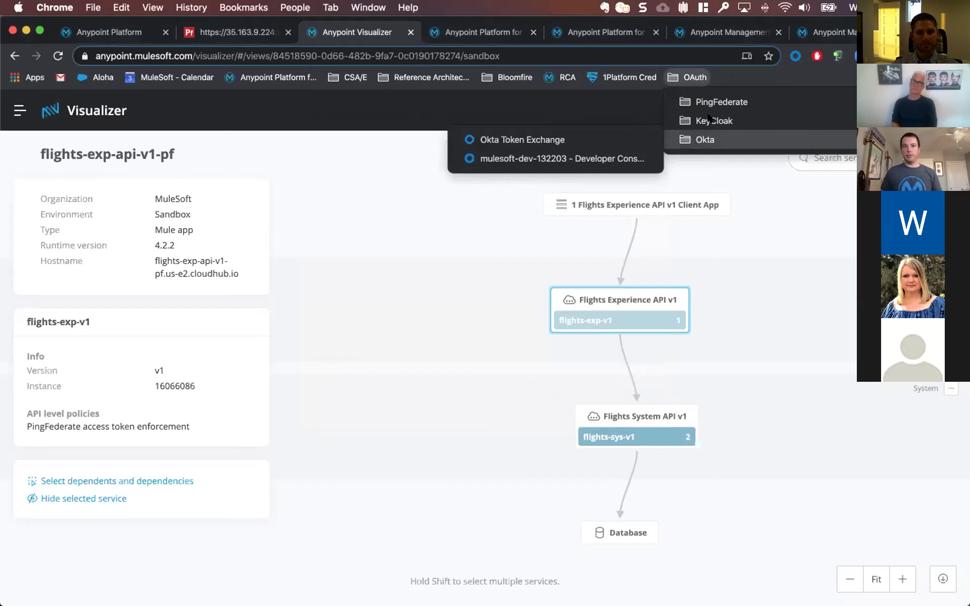
mouse_move(720, 103)
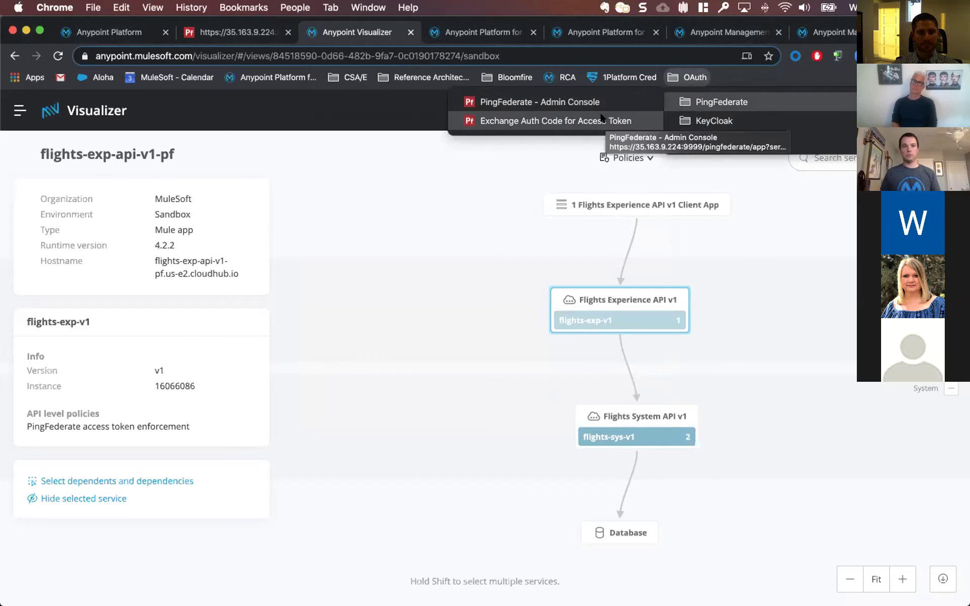
right_click(601, 118)
left_click(619, 131)
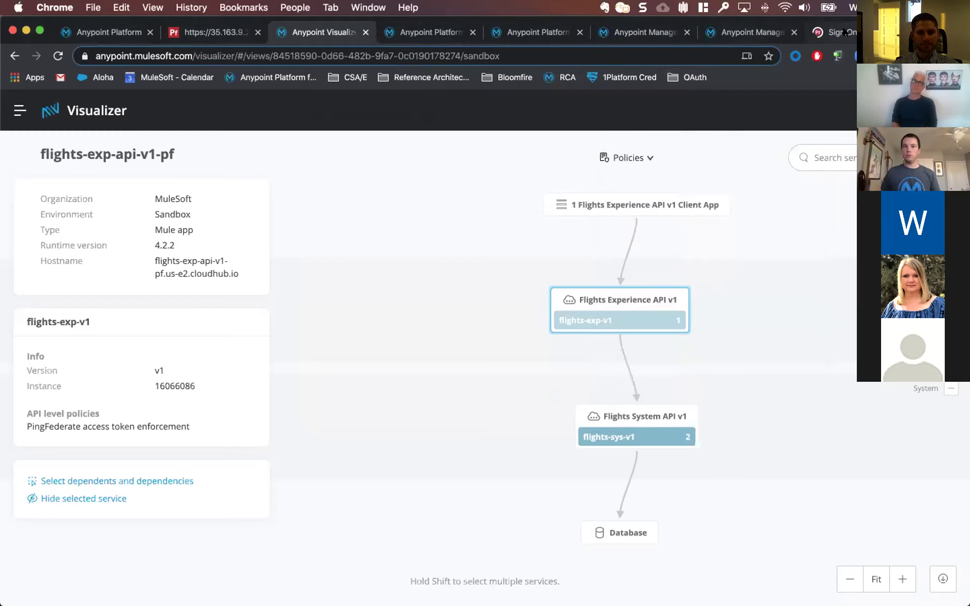
left_click(844, 33)
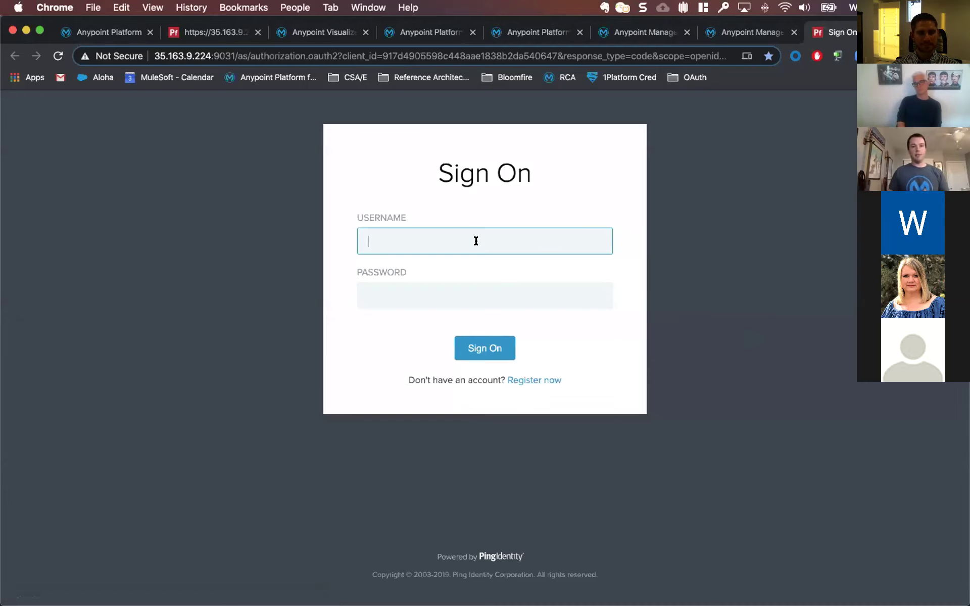
Step: Sign on to PingFederate with the username user.0 and the account password
type("user.0")
key("Tab")
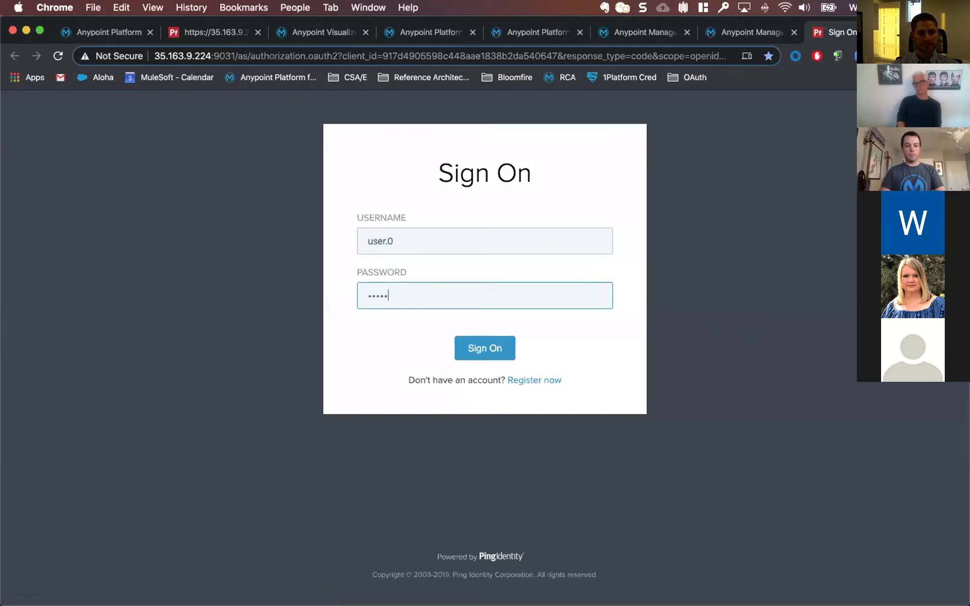
type("•••••••••••••")
key("Return")
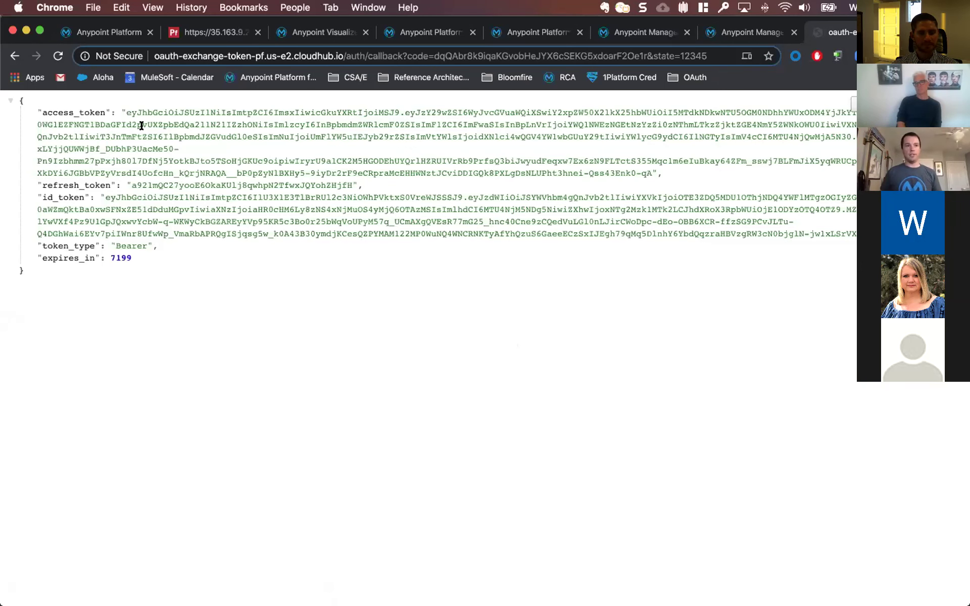
Step: Copy the complete access_token value from the JSON response and switch to Postman
left_click(200, 55)
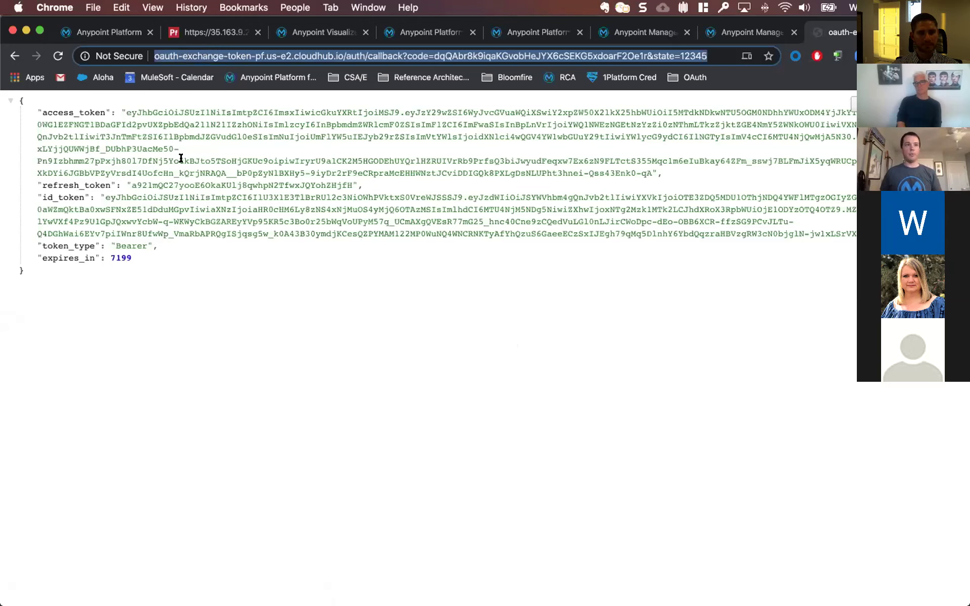
left_click_drag(125, 107, 649, 167)
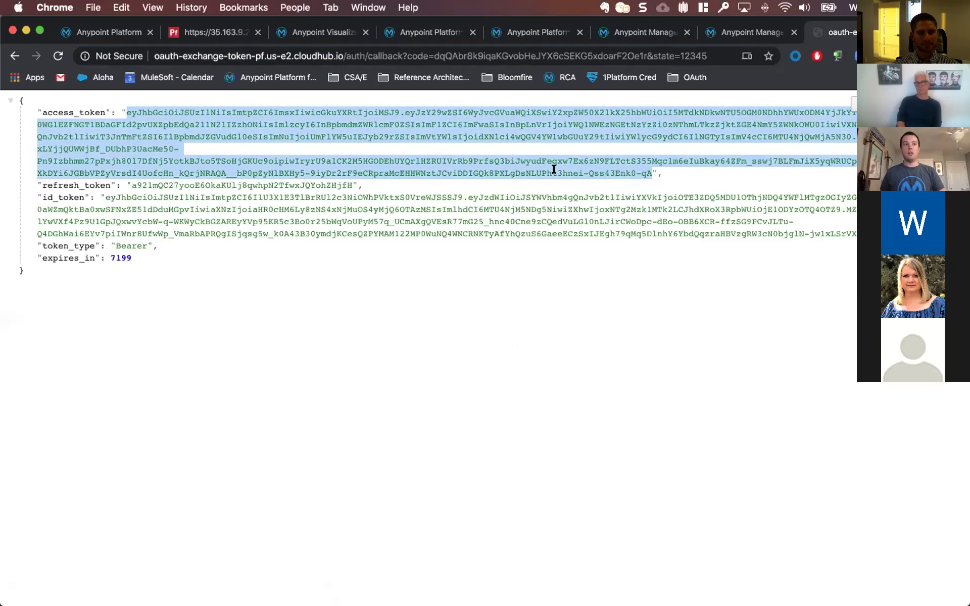
key("super+Tab")
left_click(742, 178)
key("super+a")
left_click(307, 59)
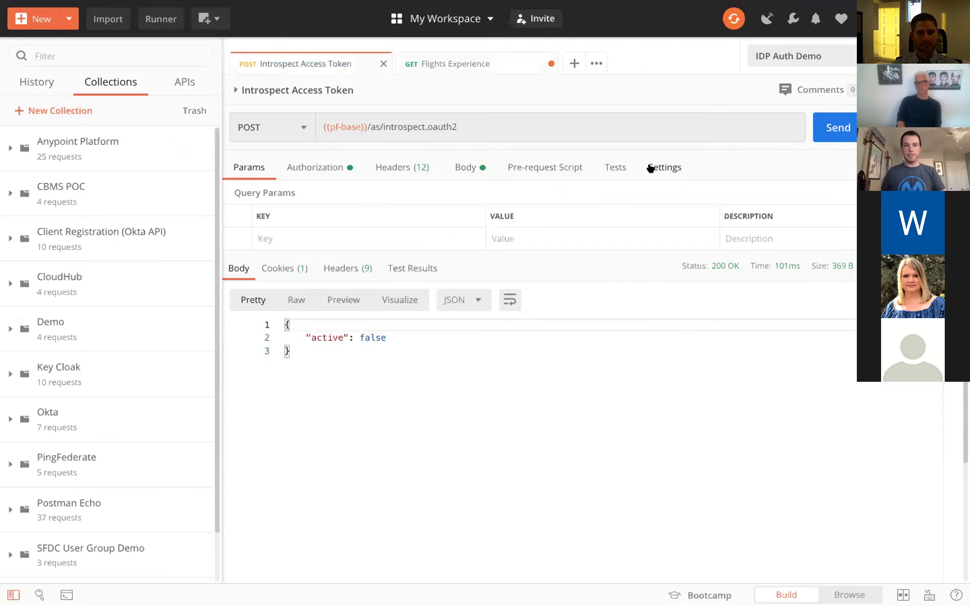
Step: Replace the token value in the Introspect Access Token request body with the copied access token and send the request
left_click(475, 170)
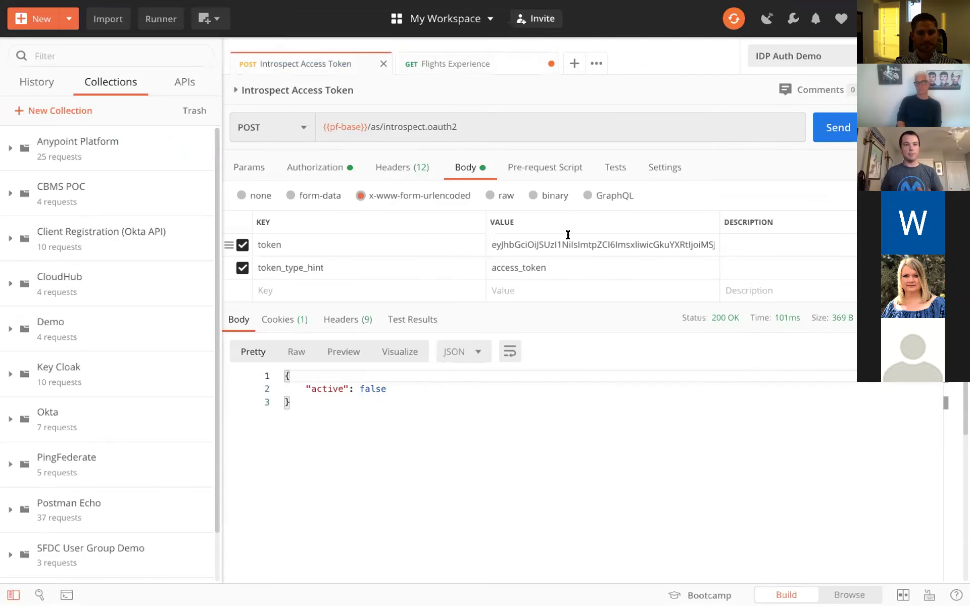
left_click(567, 235)
key("super+a")
key("super+v")
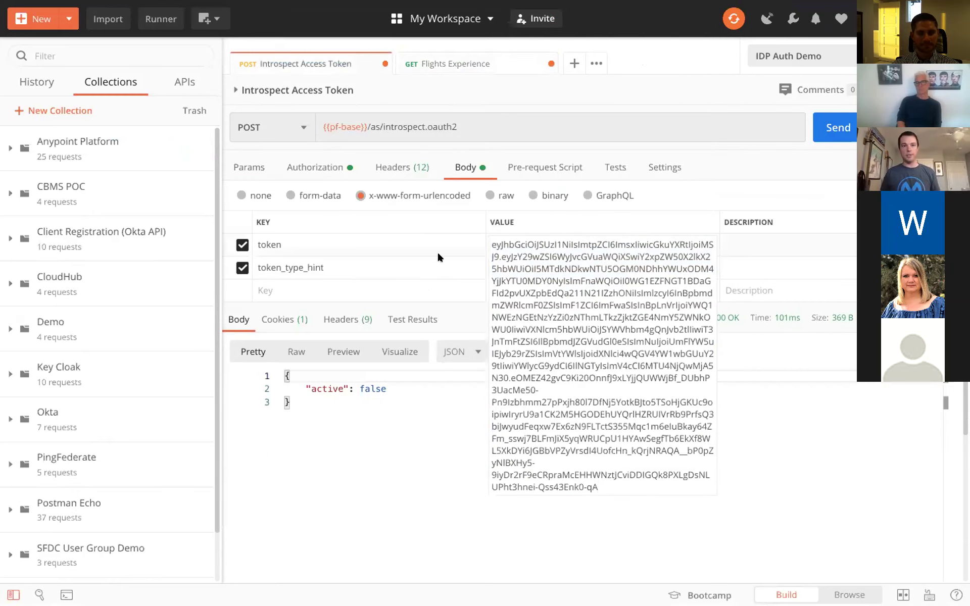
left_click(411, 212)
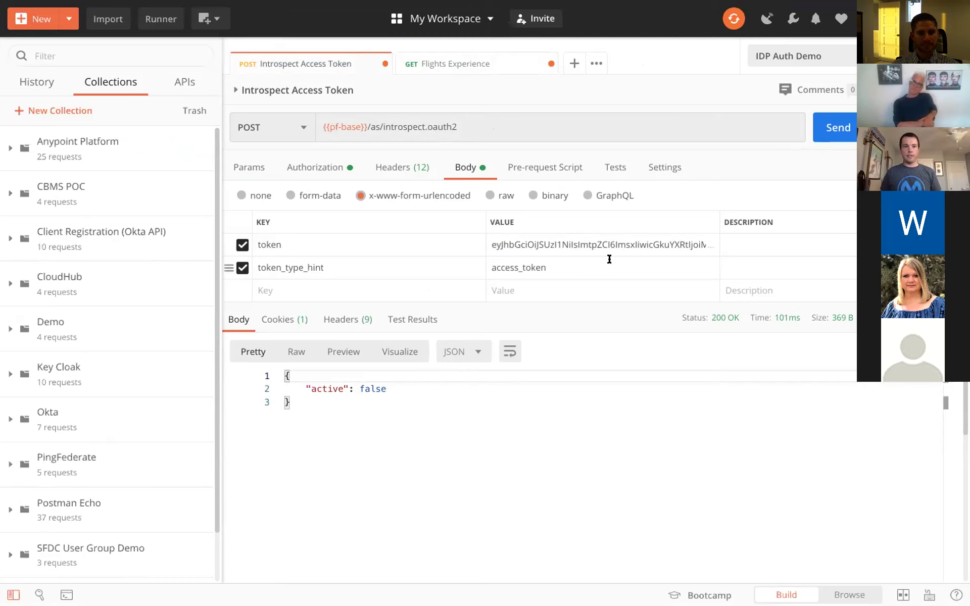
left_click(822, 129)
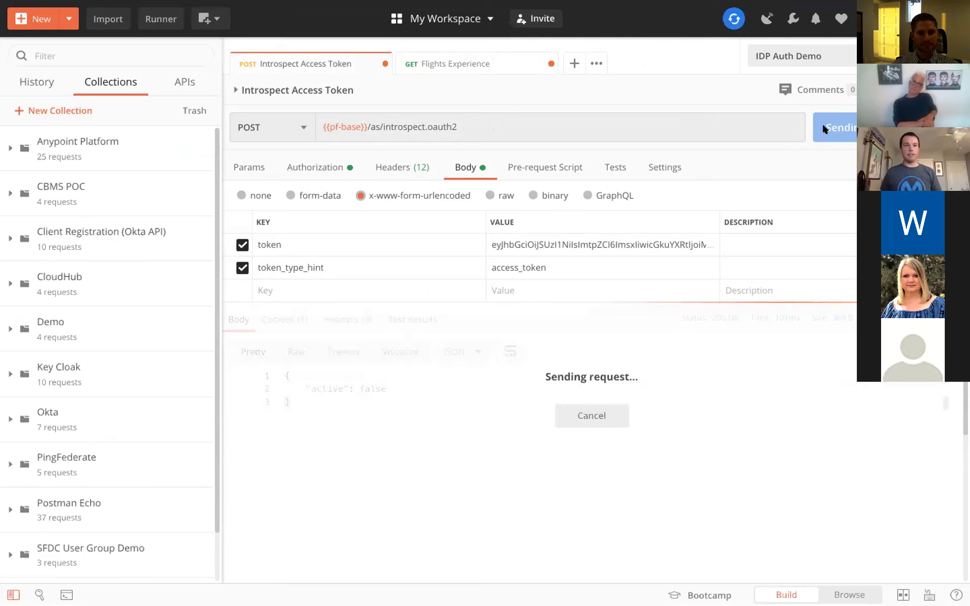
scroll(543, 481, "down", 1)
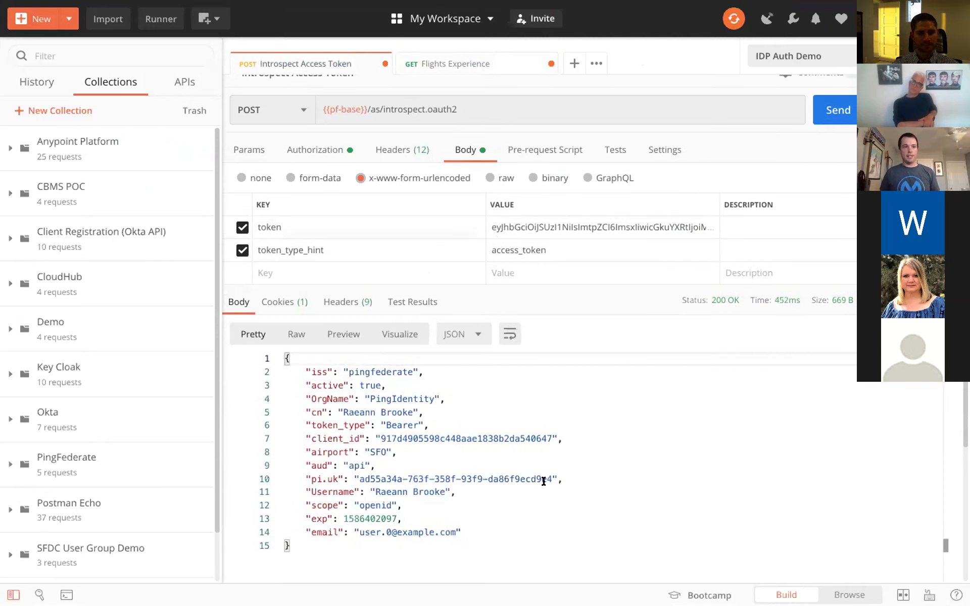
Step: Examine the active, Username, email, airport and client_id fields in the token introspection response
triple_click(353, 377)
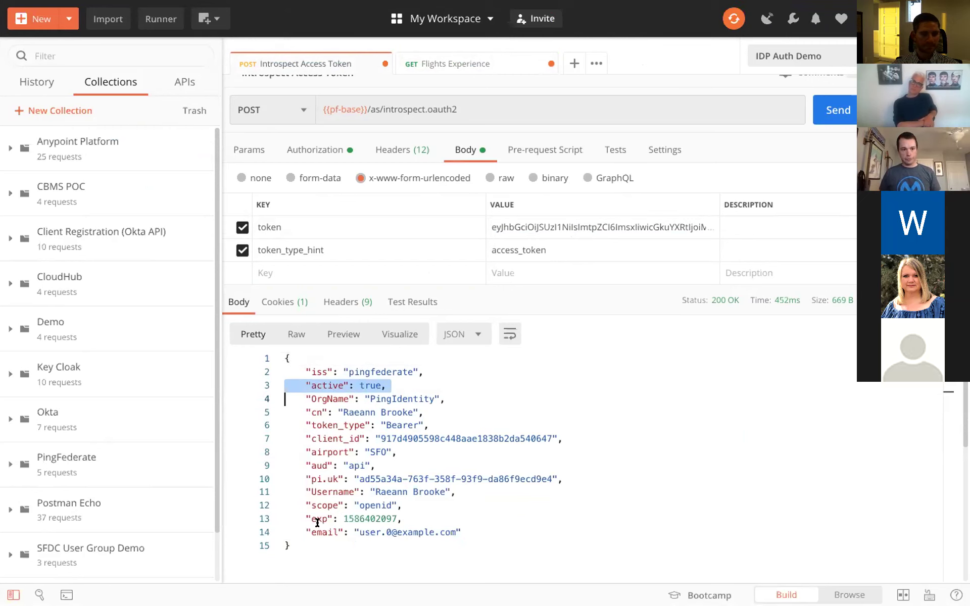
triple_click(320, 502)
triple_click(330, 485)
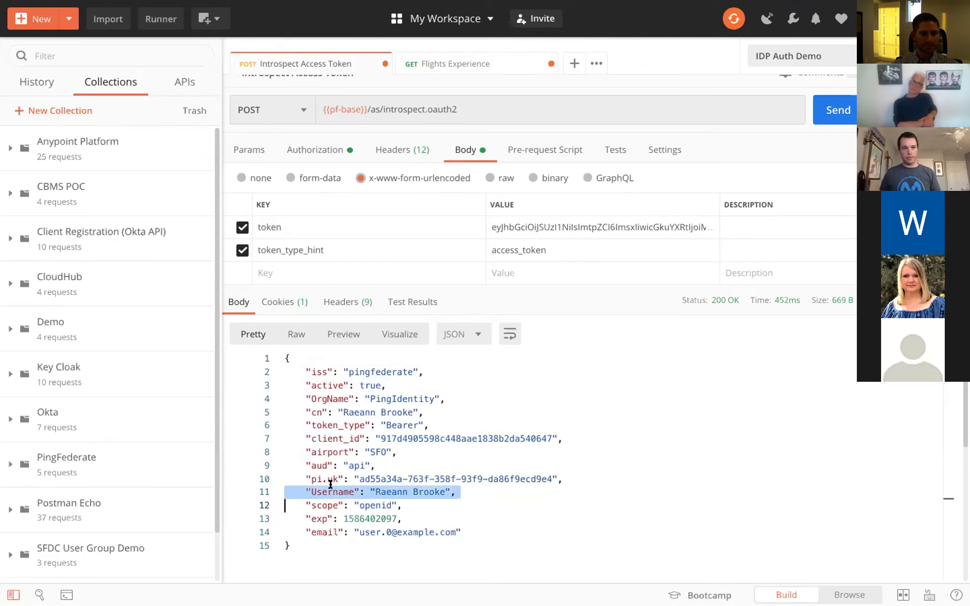
triple_click(323, 529)
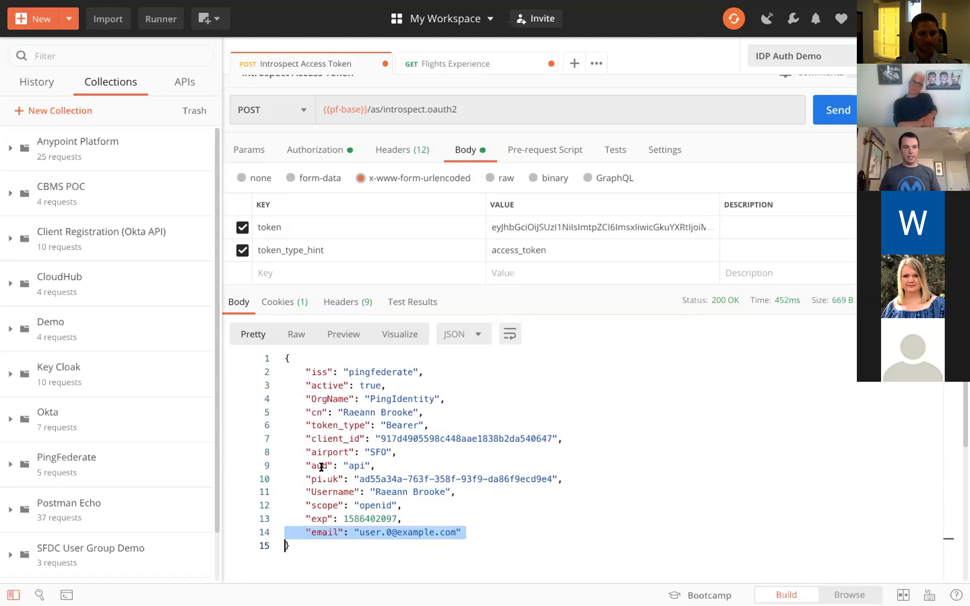
triple_click(329, 447)
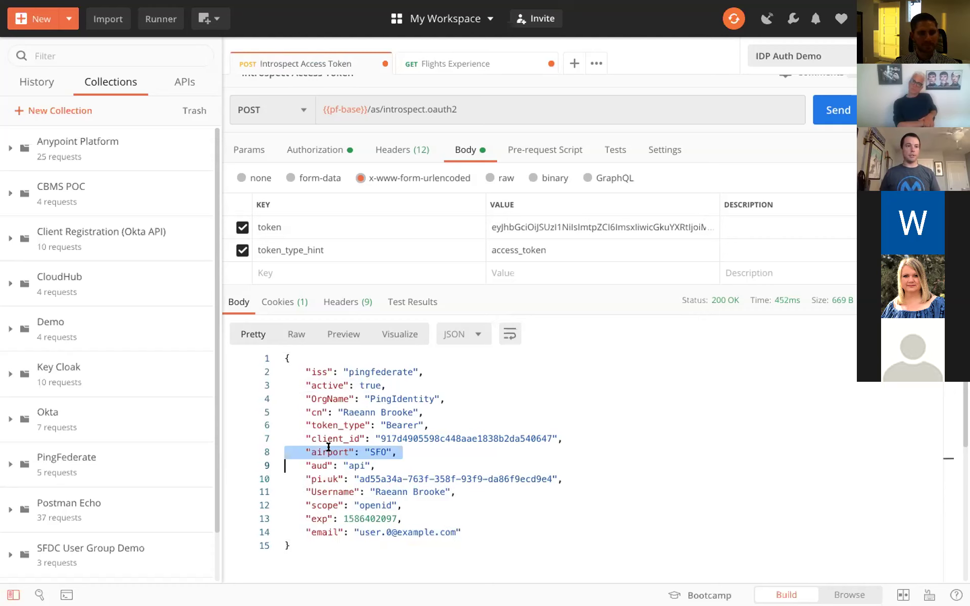
left_click(292, 386)
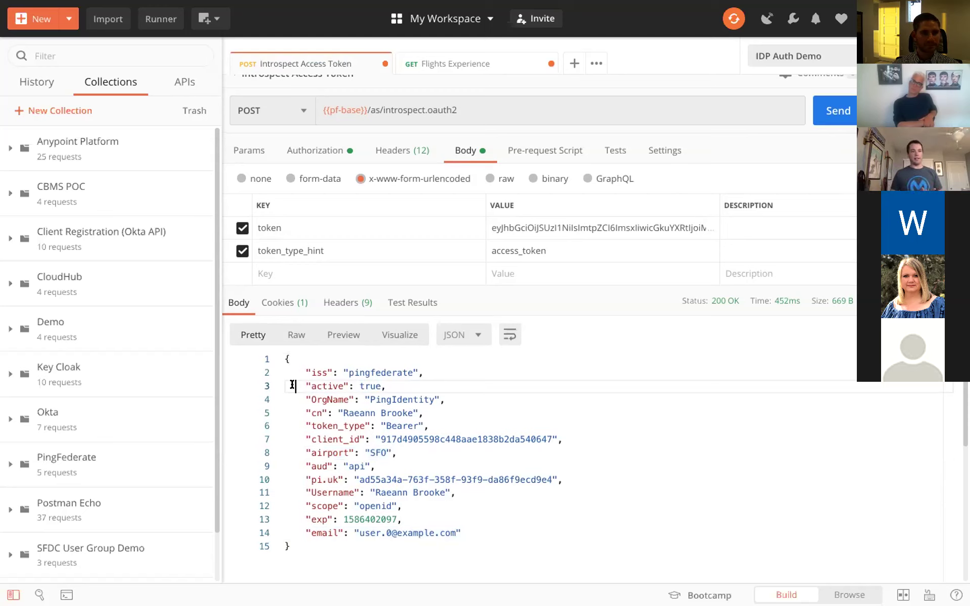
triple_click(454, 437)
left_click(454, 437)
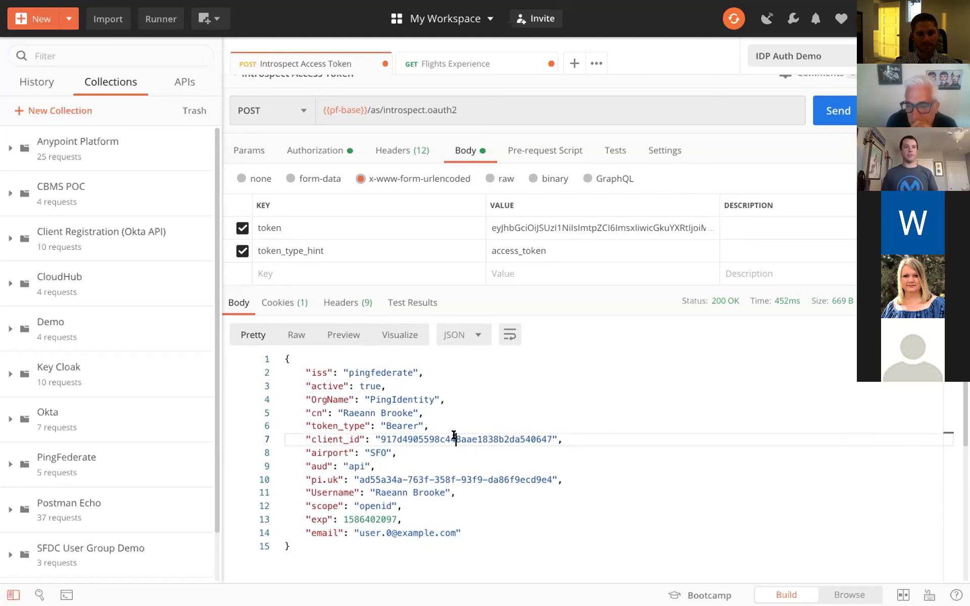
scroll(454, 437, "down", 1)
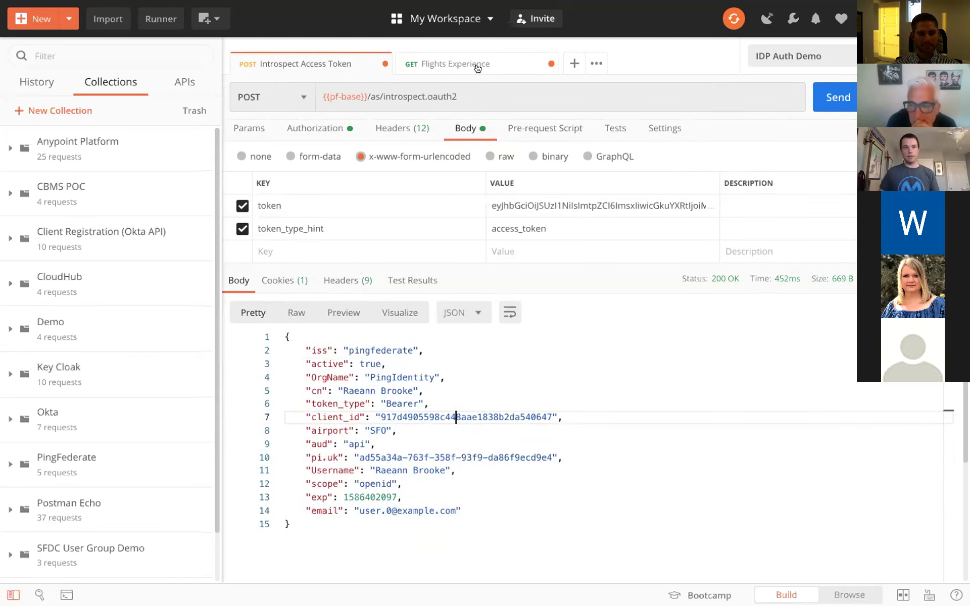
Step: Replace the Flights Experience request's OAuth 2.0 access token with the copied token and send the request for destination LAX
left_click(476, 68)
triple_click(716, 183)
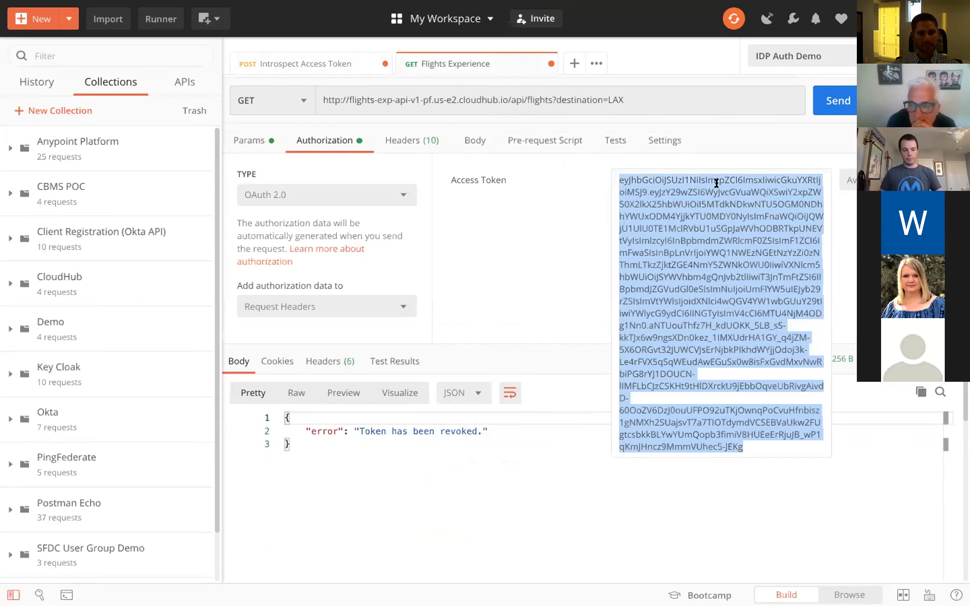
left_click(619, 216)
left_click(542, 238)
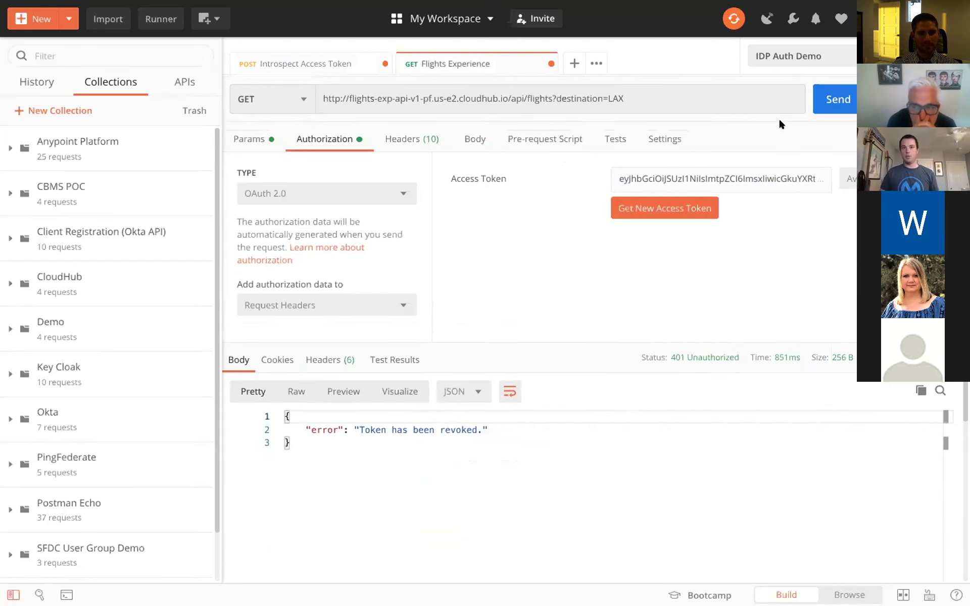
left_click(814, 98)
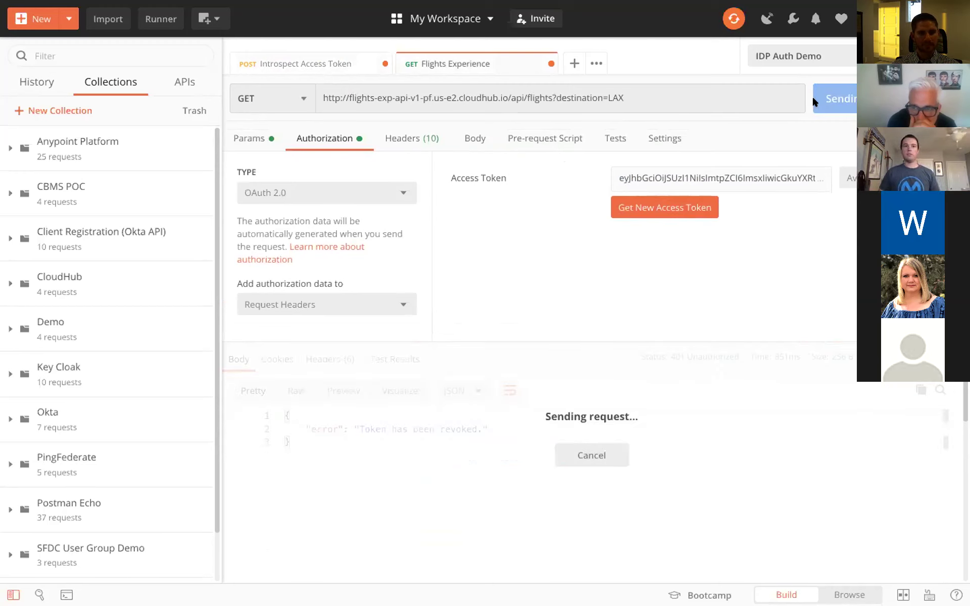
scroll(660, 457, "down", 3)
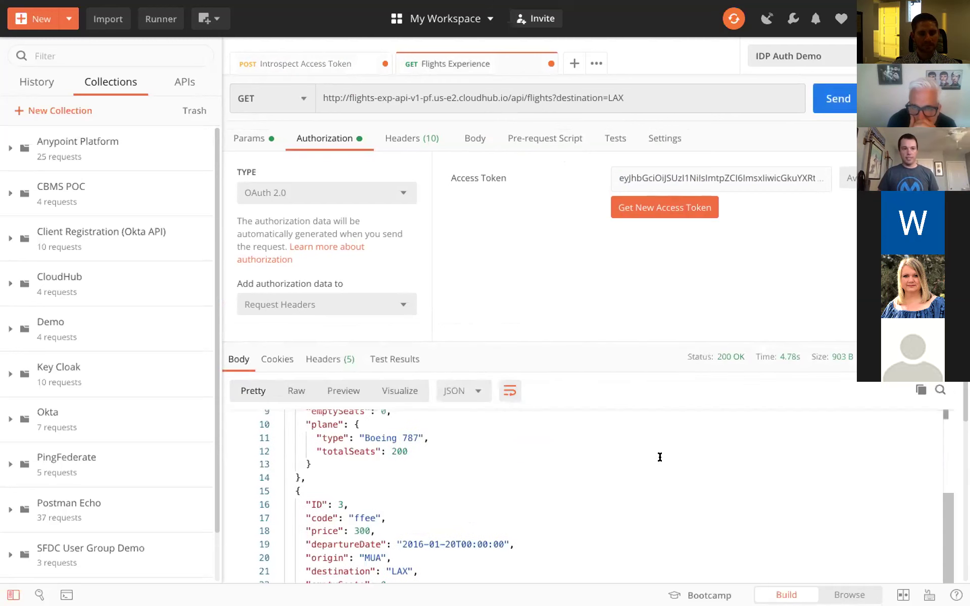
scroll(638, 473, "down", 5)
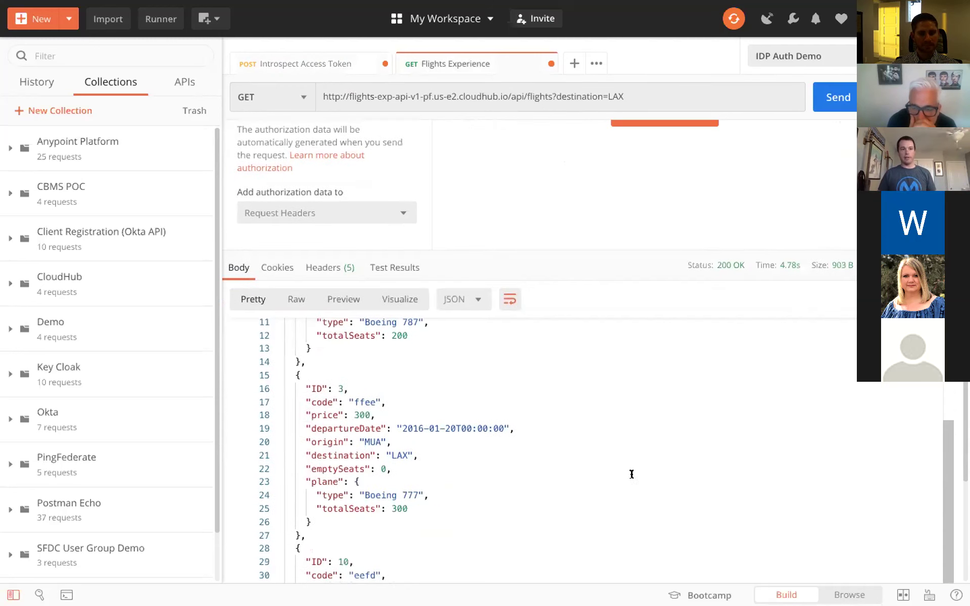
scroll(628, 472, "down", 2)
scroll(606, 452, "up", 10)
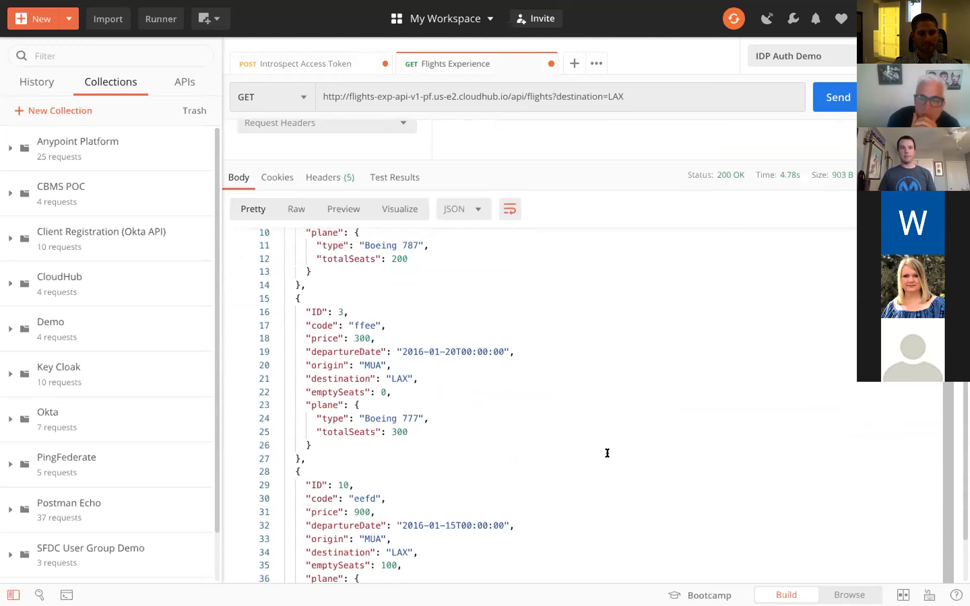
Step: Switch back to Chrome and open the flights-exp-v1 Policies page in API Manager
key("ctrl+Right")
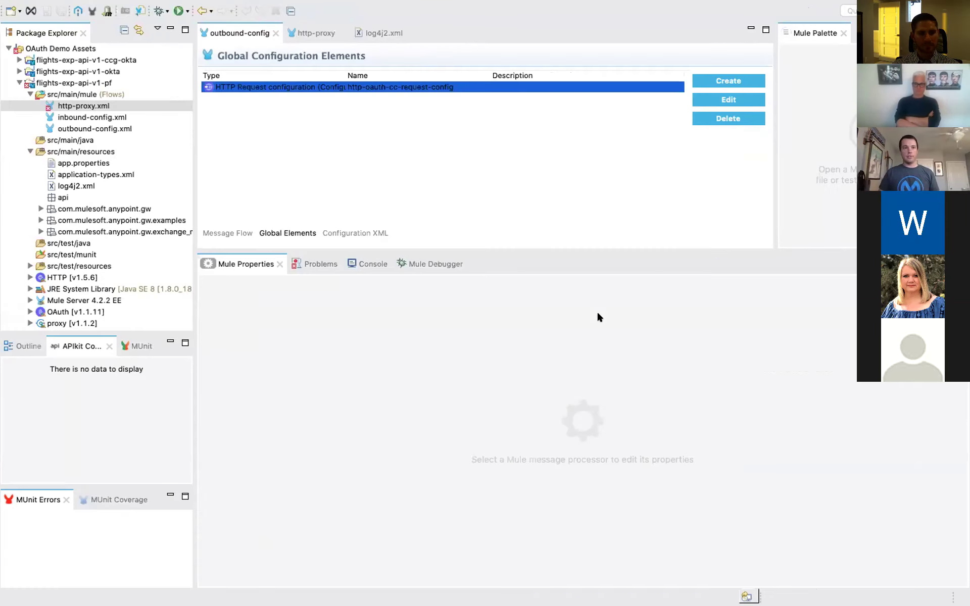
key("ctrl+Left")
key("ctrl+Left")
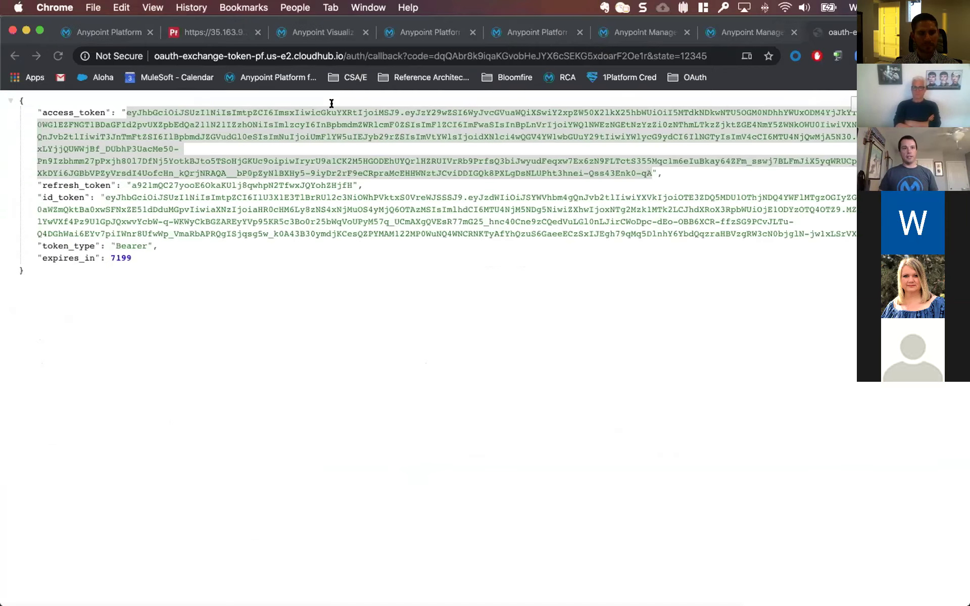
left_click(422, 34)
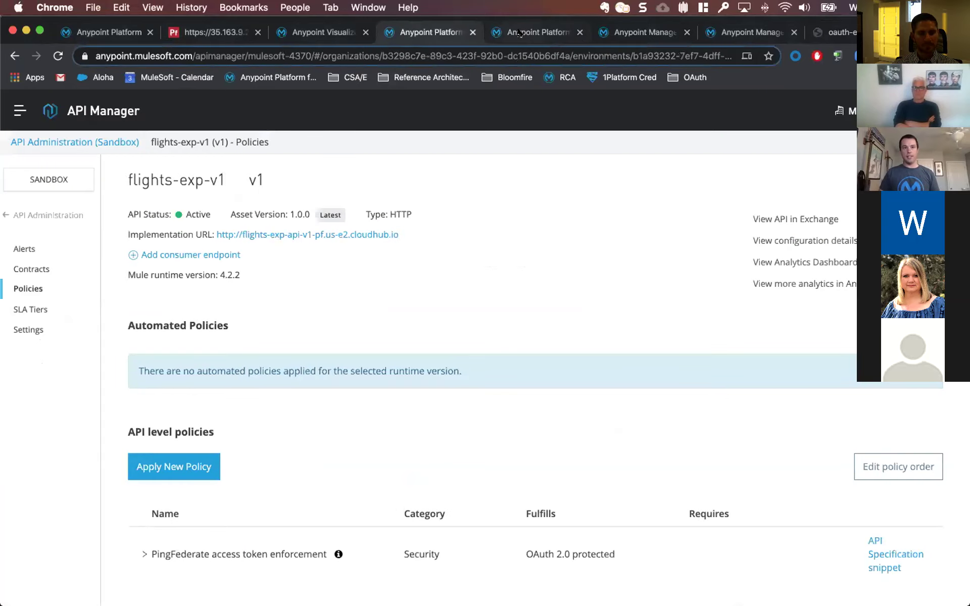
Step: Open the flights-exp-api-v1-pf logs in Runtime Manager and find the incoming GET /api/flights?destination=LAX request
left_click(634, 36)
scroll(349, 441, "up", 15)
scroll(350, 439, "up", 5)
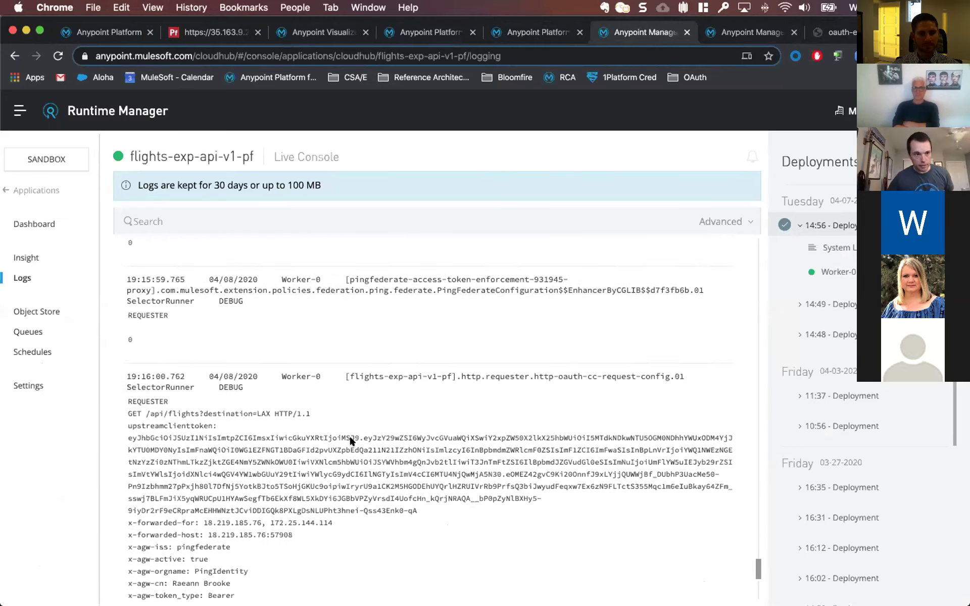
scroll(350, 441, "up", 1)
scroll(317, 421, "up", 8)
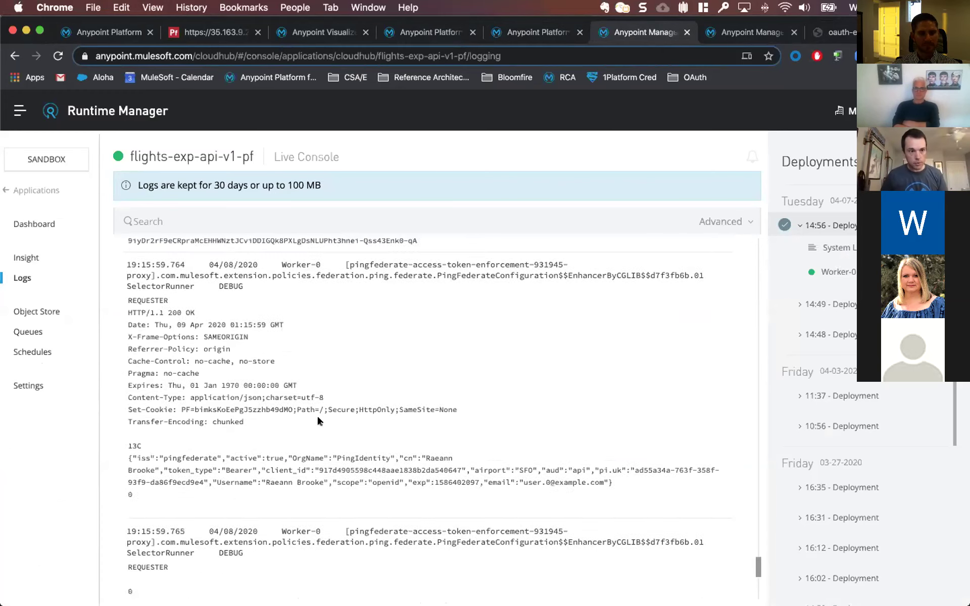
scroll(318, 420, "up", 8)
scroll(317, 421, "down", 7)
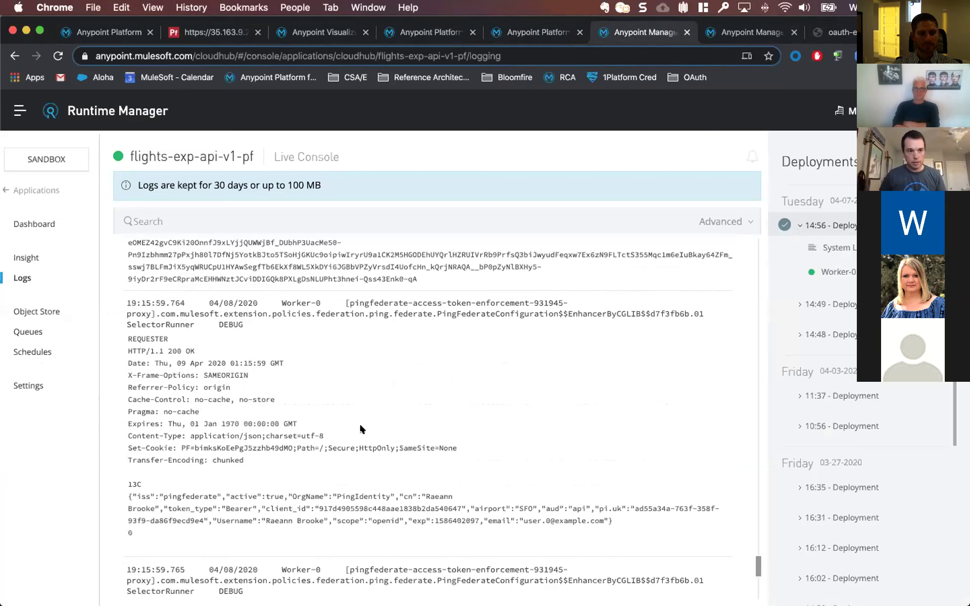
scroll(302, 316, "up", 5)
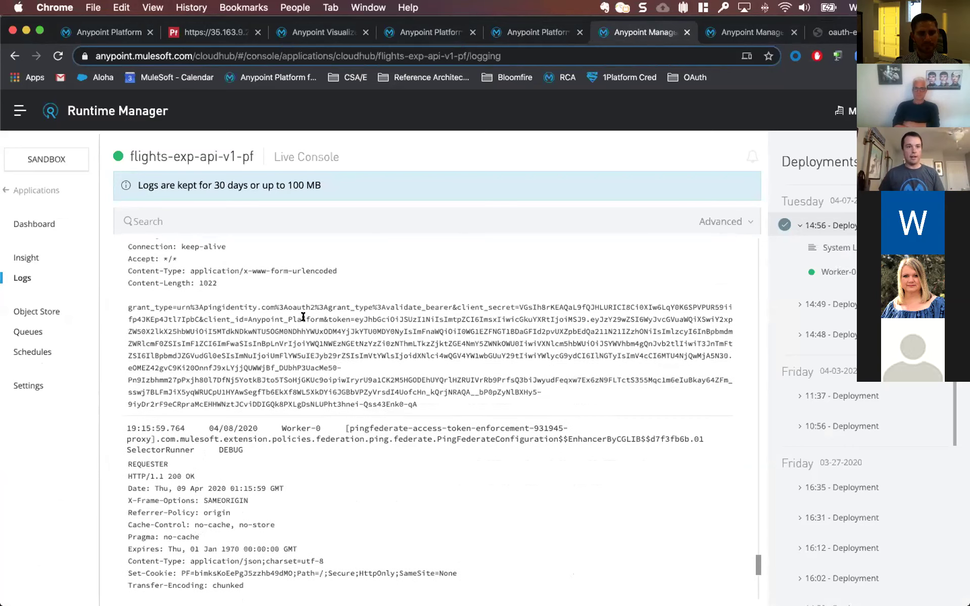
scroll(302, 317, "up", 6)
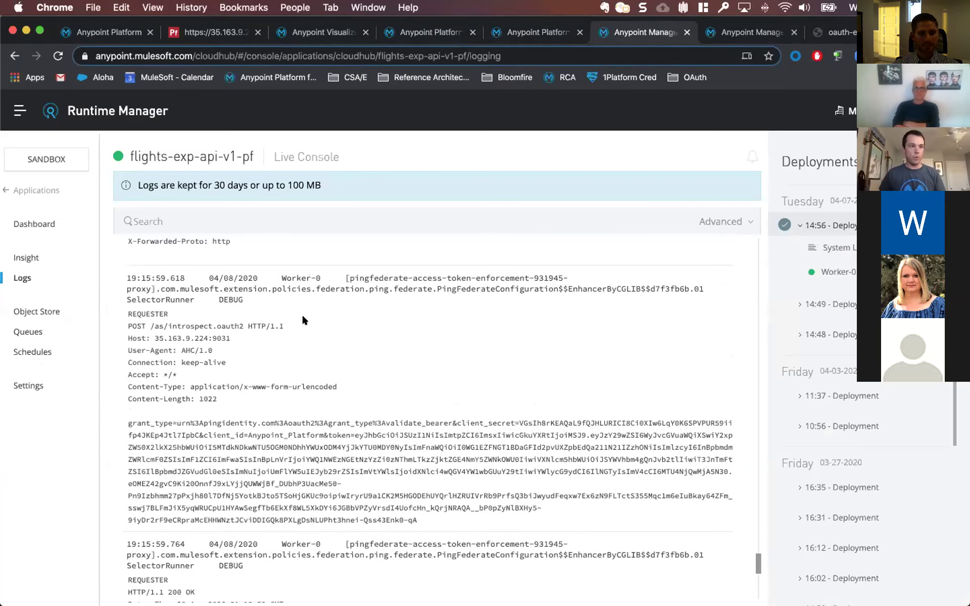
scroll(303, 317, "up", 7)
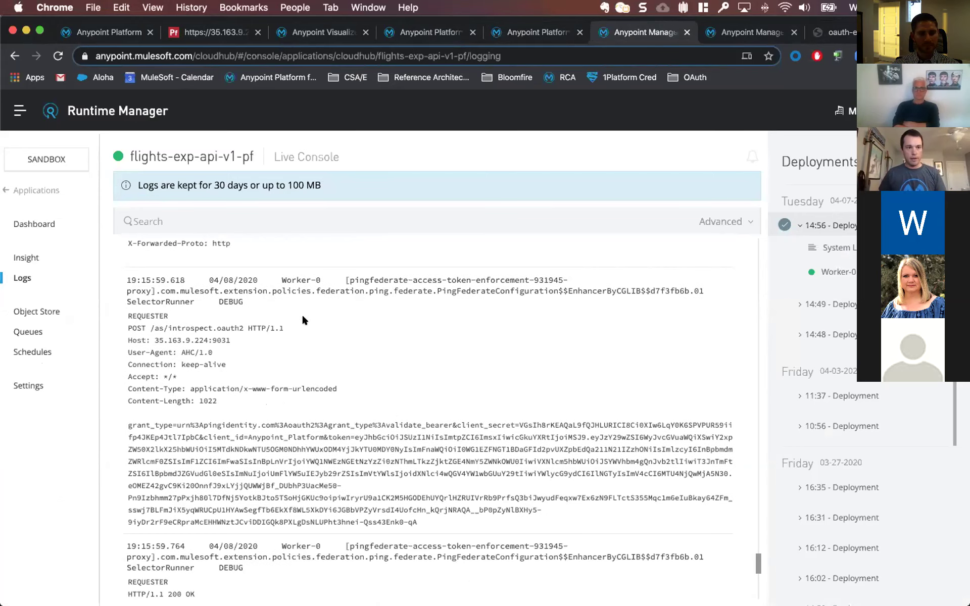
scroll(303, 317, "up", 5)
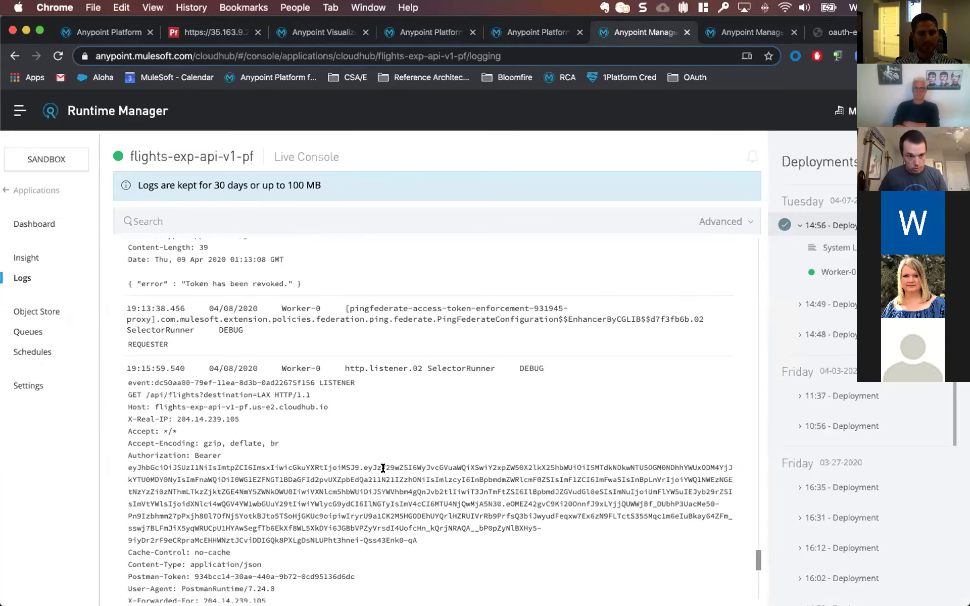
Step: Review the log entries from the PingFederate introspection call through to the forwarded LAX flights request and its headers
scroll(383, 468, "down", 16)
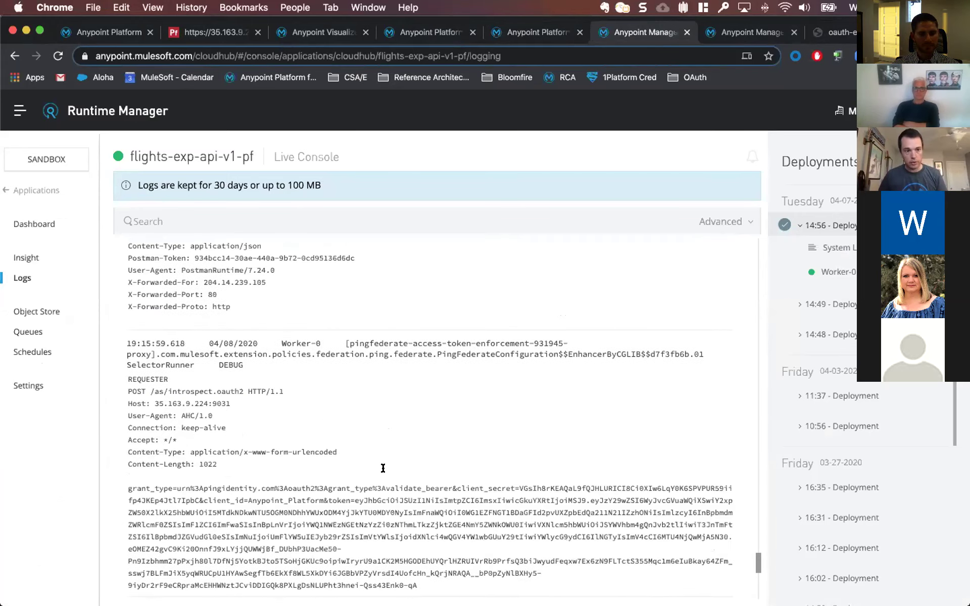
scroll(382, 475, "down", 12)
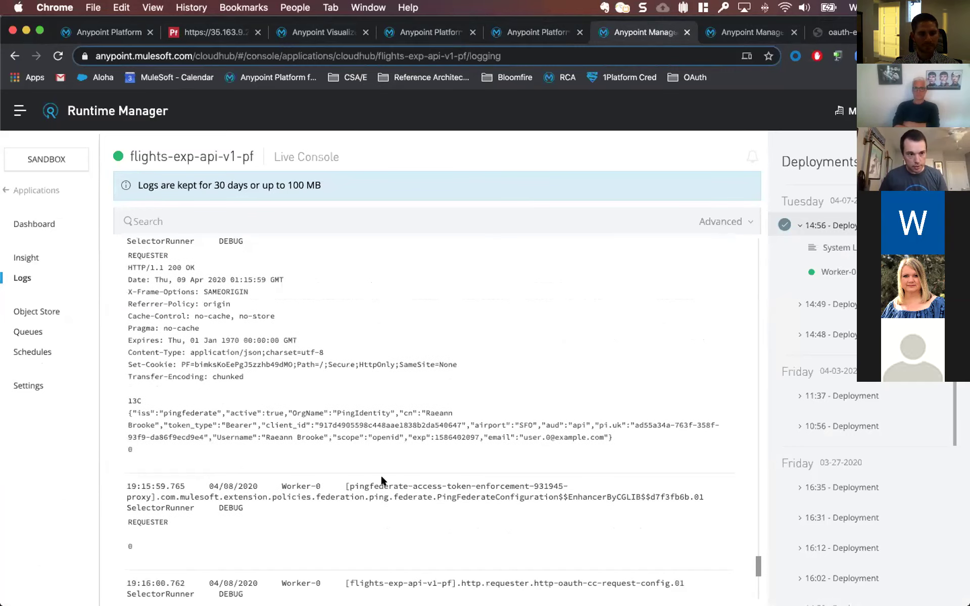
scroll(381, 480, "down", 6)
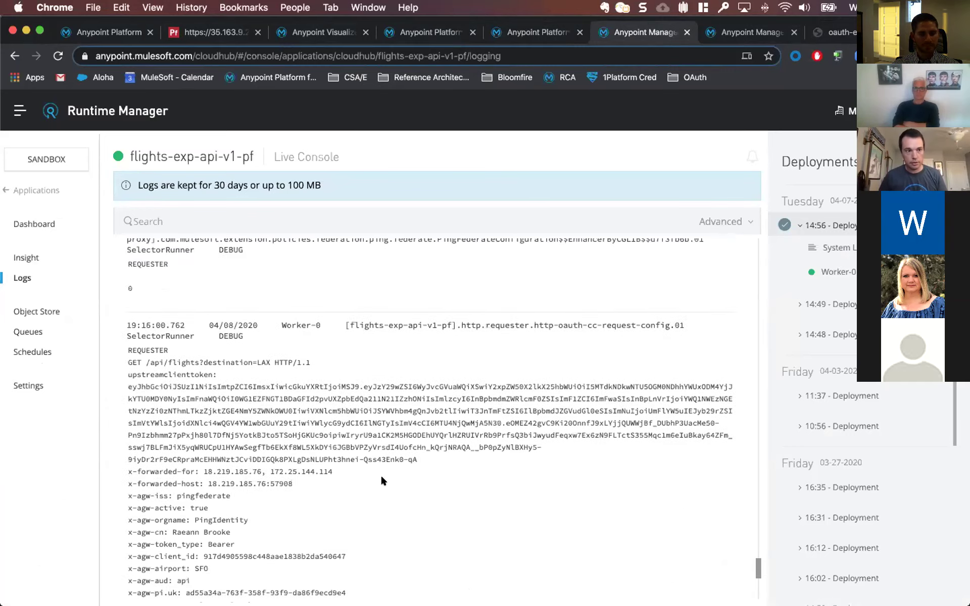
scroll(383, 480, "down", 5)
scroll(382, 479, "up", 3)
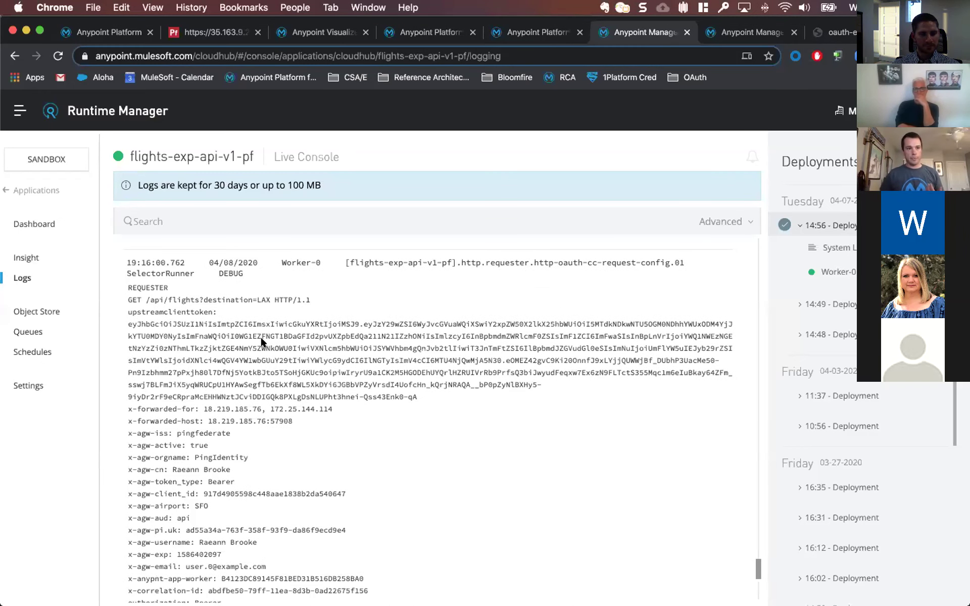
Step: Highlight the incoming GET /api/flights?destination=LAX line and the policy's POST /as/introspect.oauth2 line in the logs
scroll(261, 342, "up", 14)
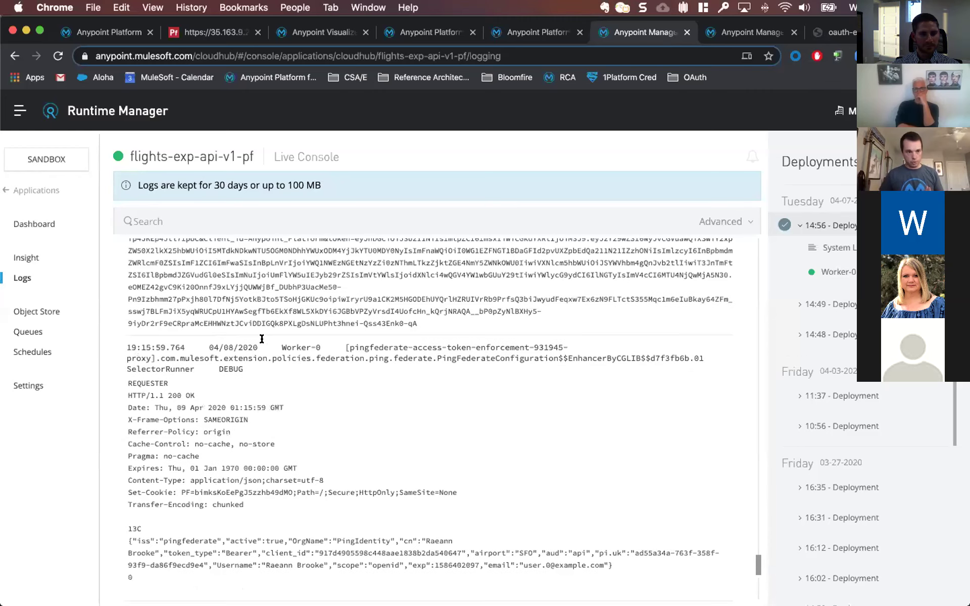
scroll(261, 341, "up", 3)
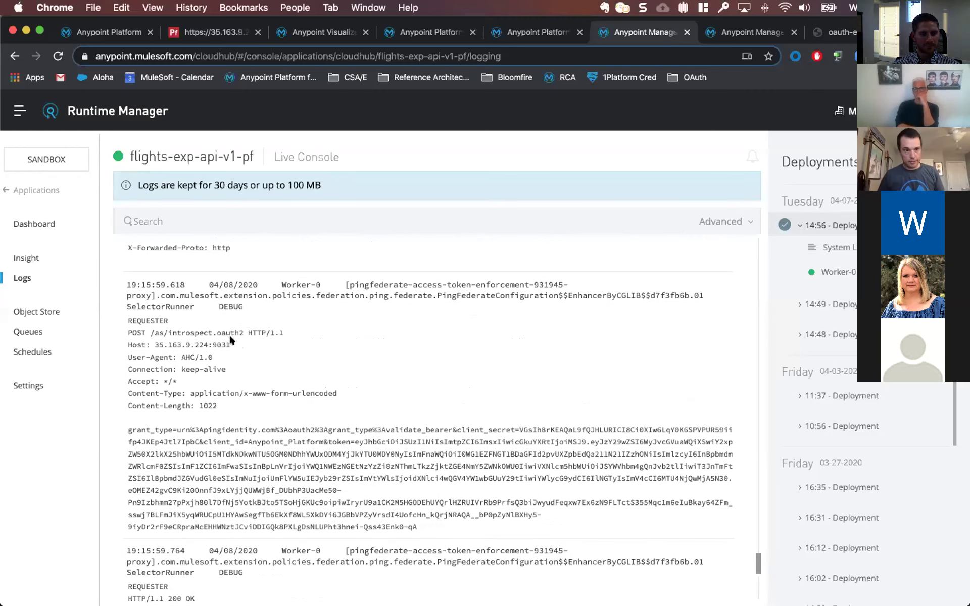
triple_click(221, 332)
scroll(220, 332, "up", 4)
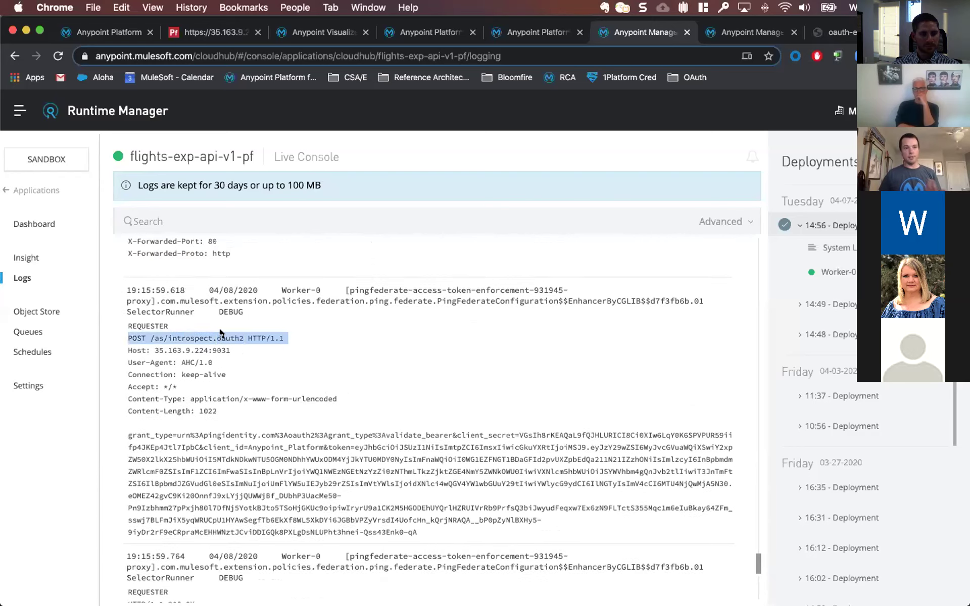
scroll(220, 332, "up", 6)
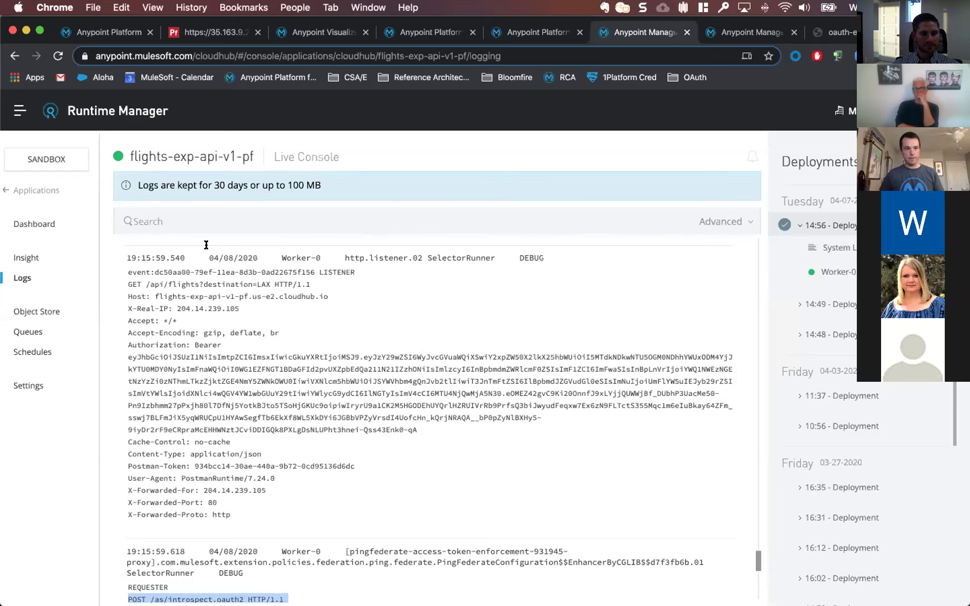
triple_click(192, 285)
scroll(255, 387, "down", 6)
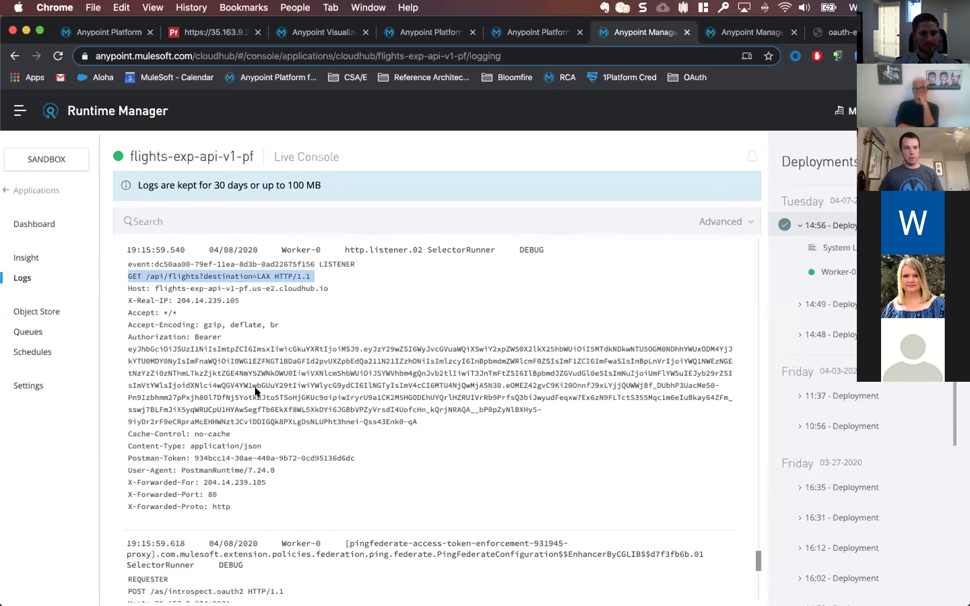
triple_click(251, 422)
scroll(251, 419, "down", 4)
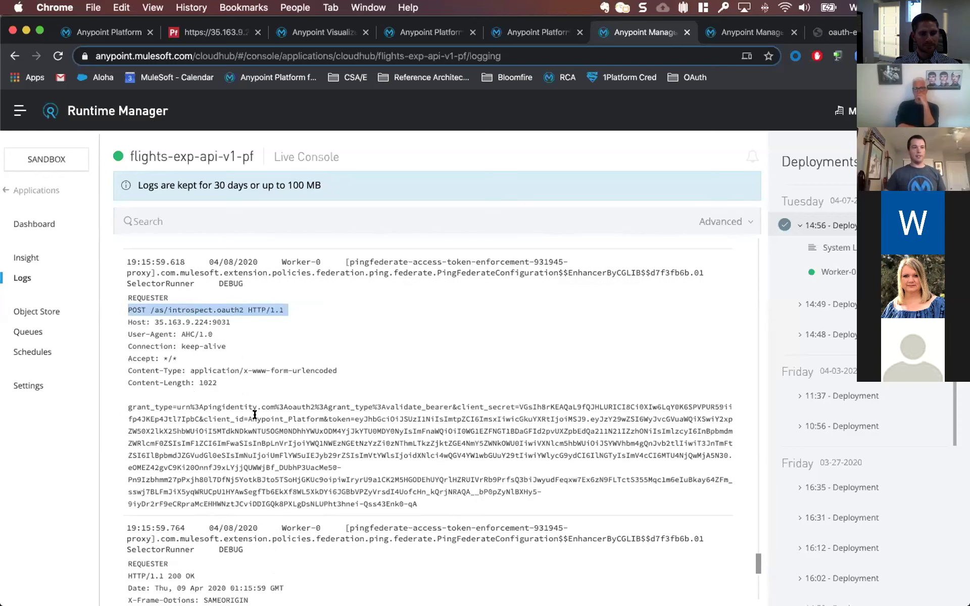
scroll(326, 370, "down", 5)
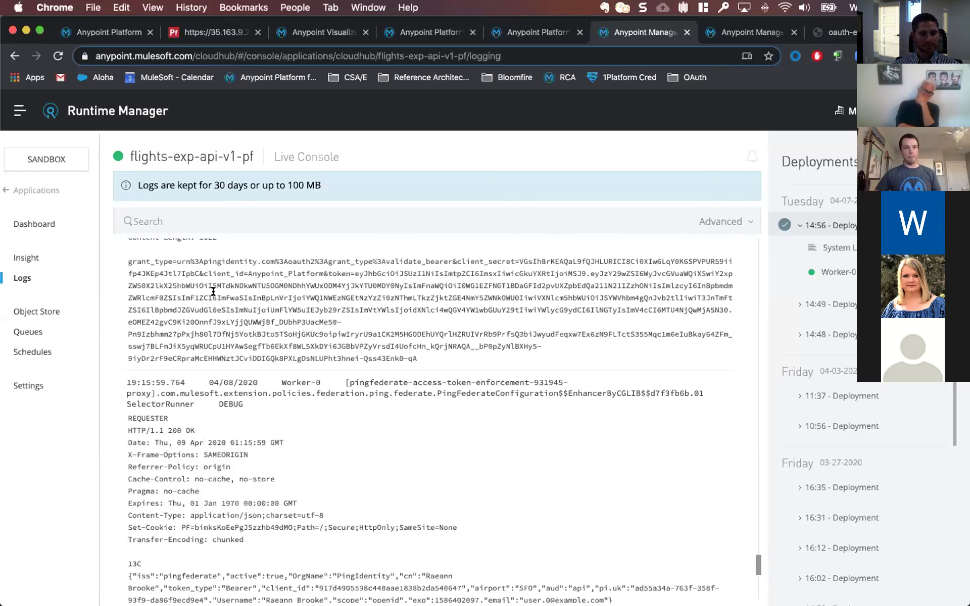
Step: Highlight the JSON body of the PingFederate introspection response and examine the forwarded flights request that follows it
scroll(250, 356, "down", 4)
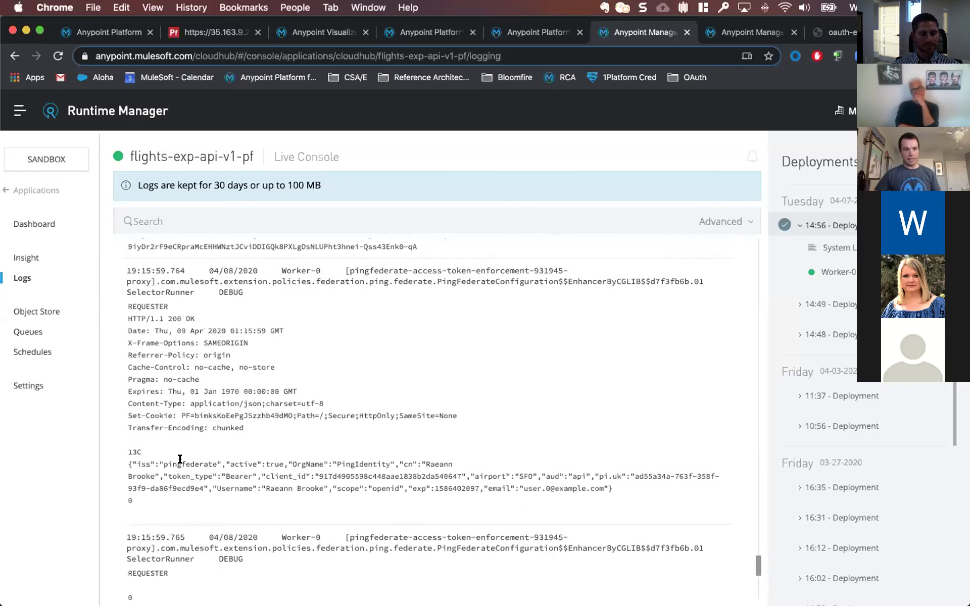
left_click_drag(128, 457, 337, 375)
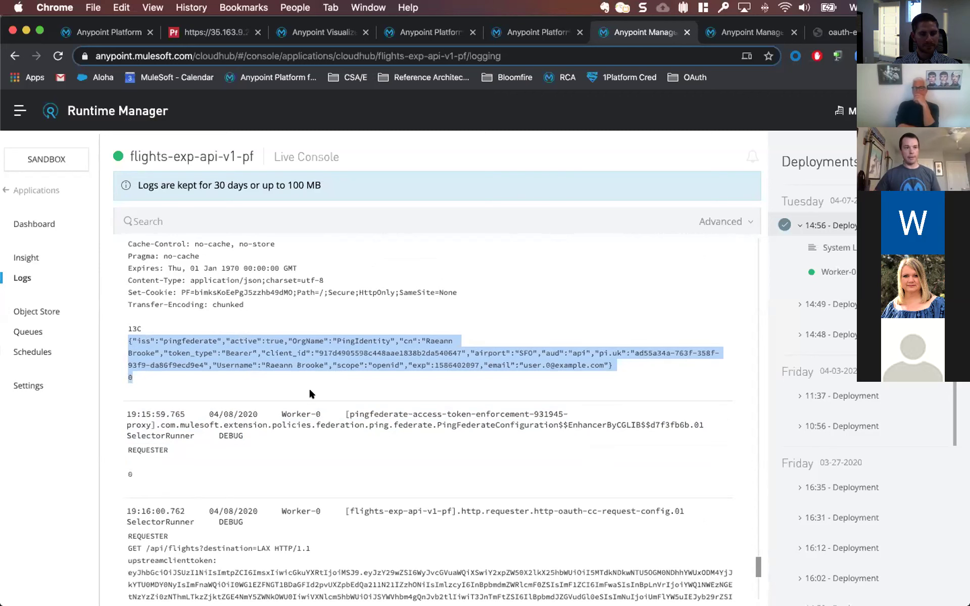
scroll(310, 393, "down", 3)
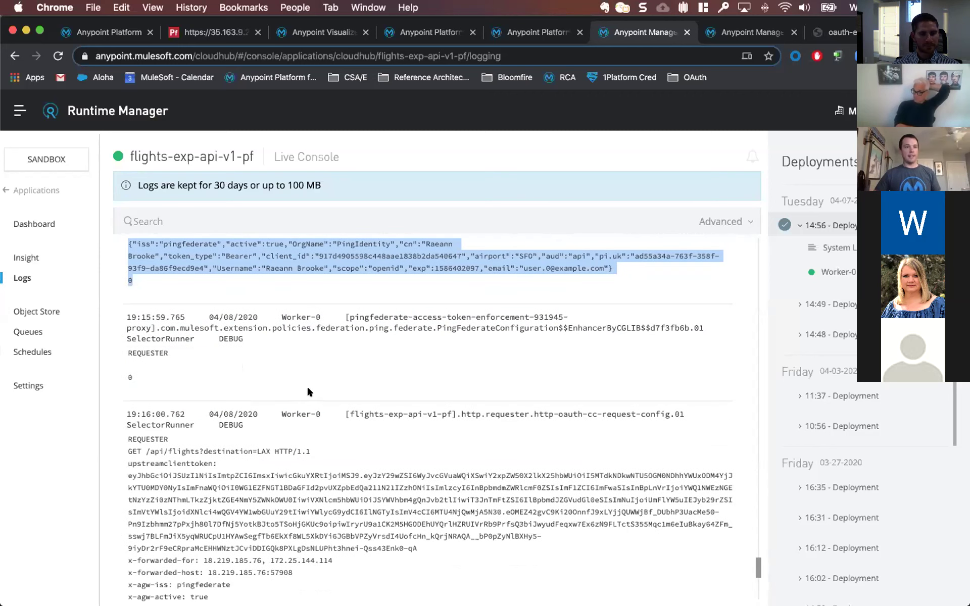
scroll(306, 392, "down", 1)
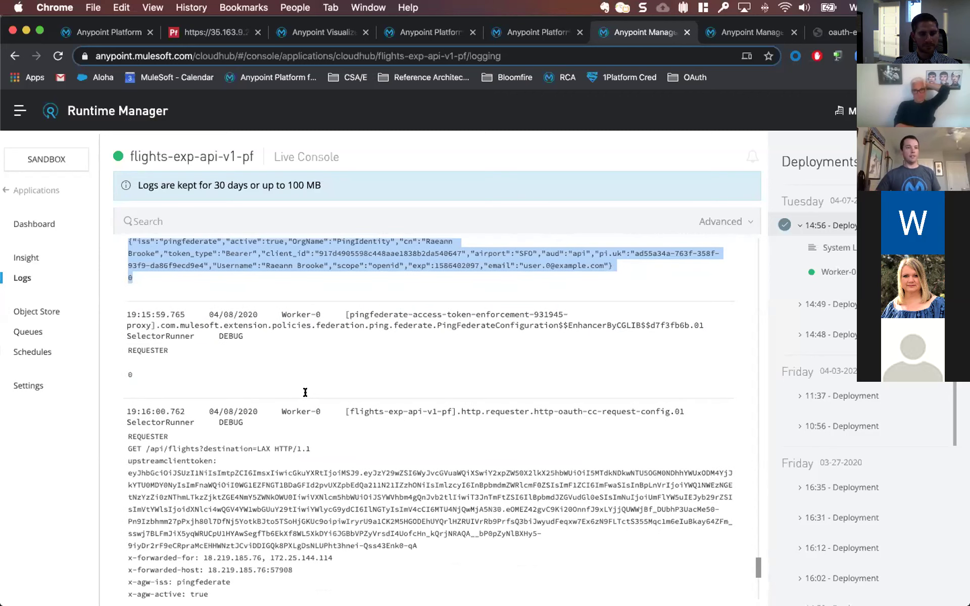
scroll(305, 392, "down", 4)
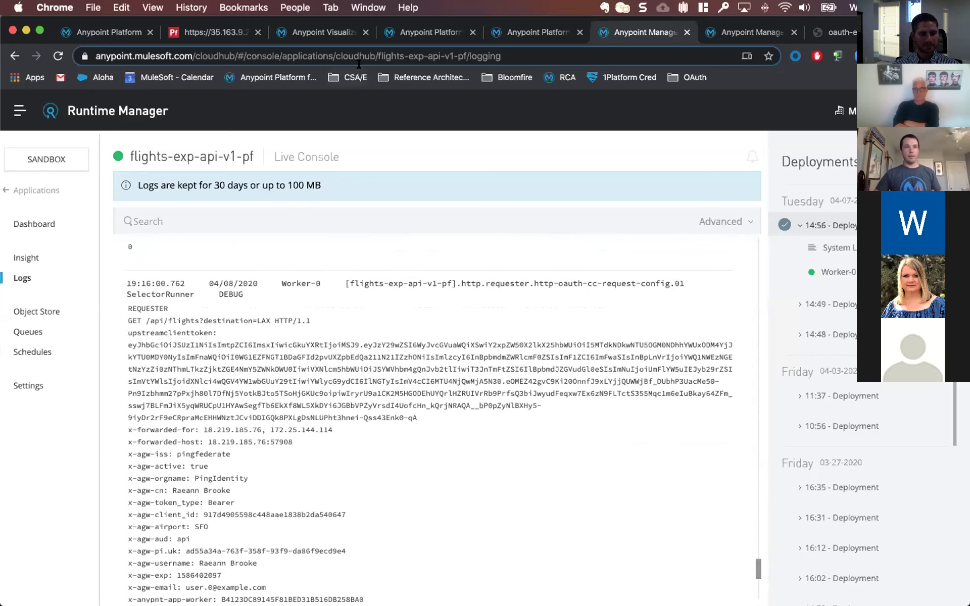
Step: Open the flights-exp-v1 PingFederate access token enforcement policy for editing in API Manager and review its Scopes and Expose Headers settings
left_click(393, 33)
left_click(760, 537)
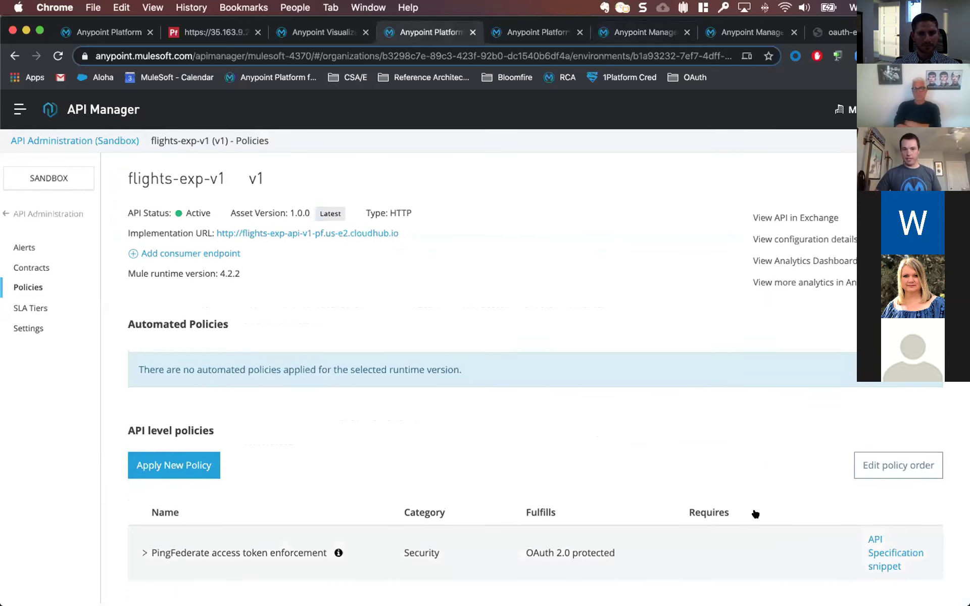
scroll(762, 540, "down", 1)
left_click(904, 578)
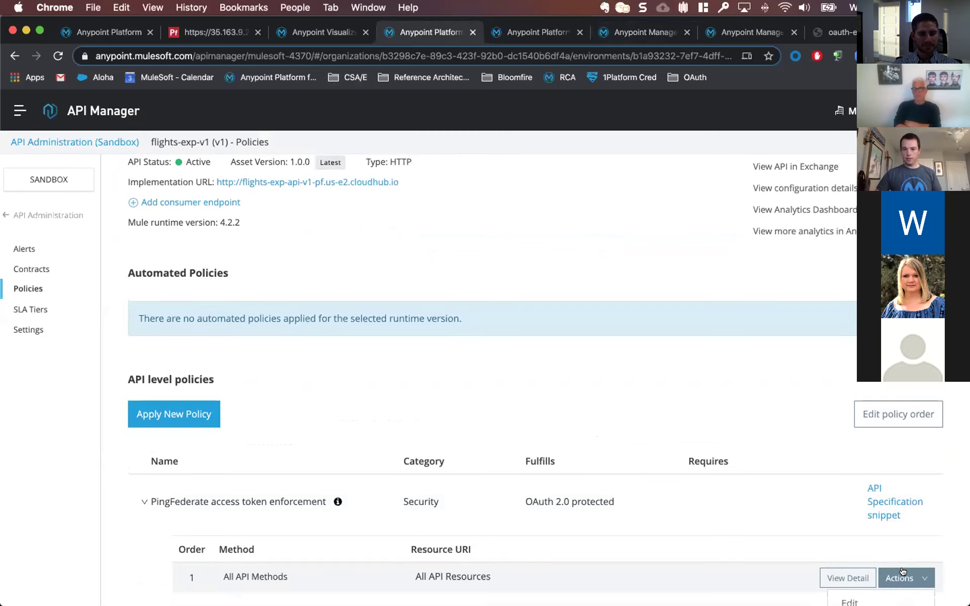
scroll(838, 550, "down", 2)
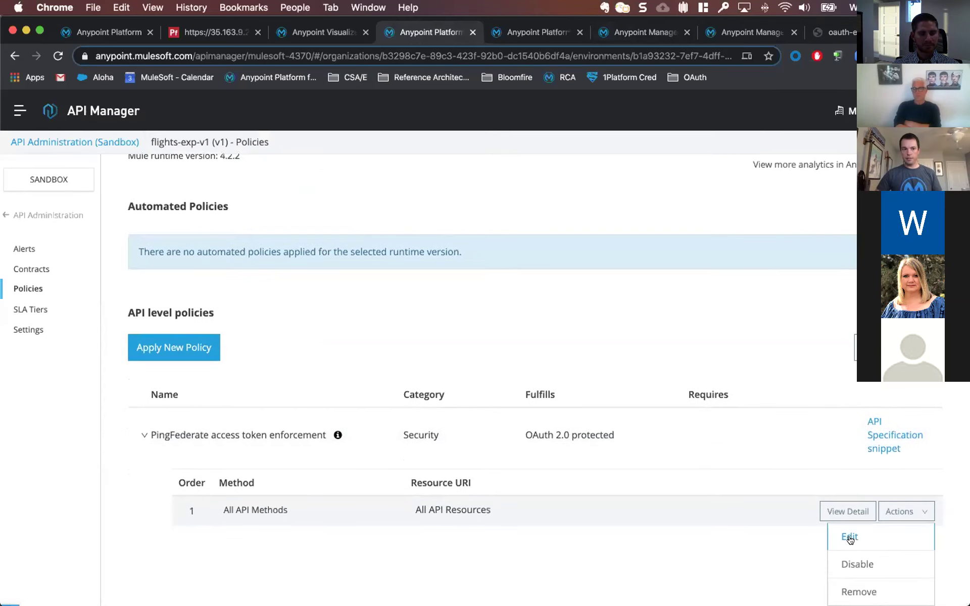
left_click(849, 537)
scroll(692, 501, "down", 1)
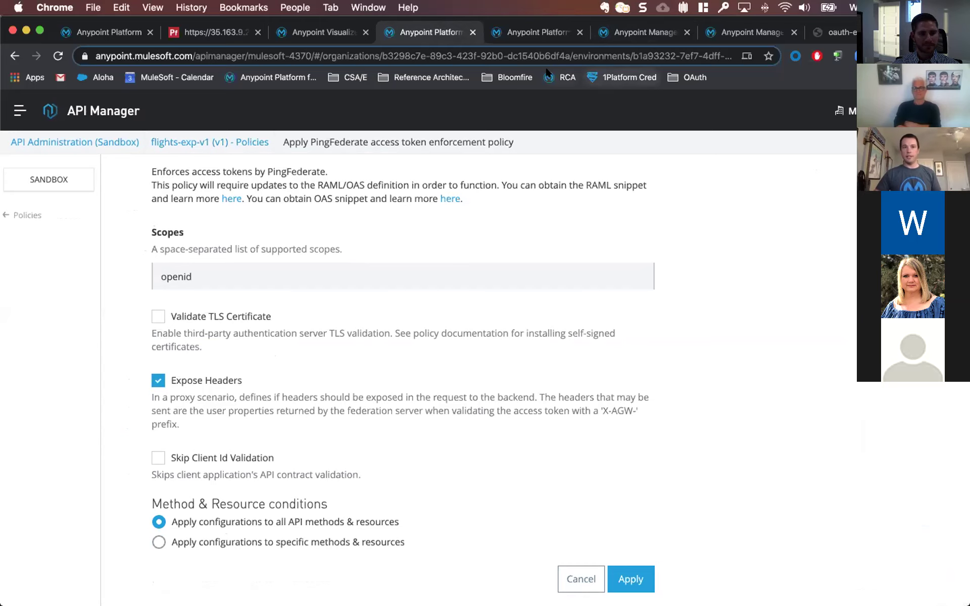
Step: Return to the Runtime Manager logs and highlight the x-agw headers from x-agw-iss to x-agw-username in the forwarded request
left_click(608, 30)
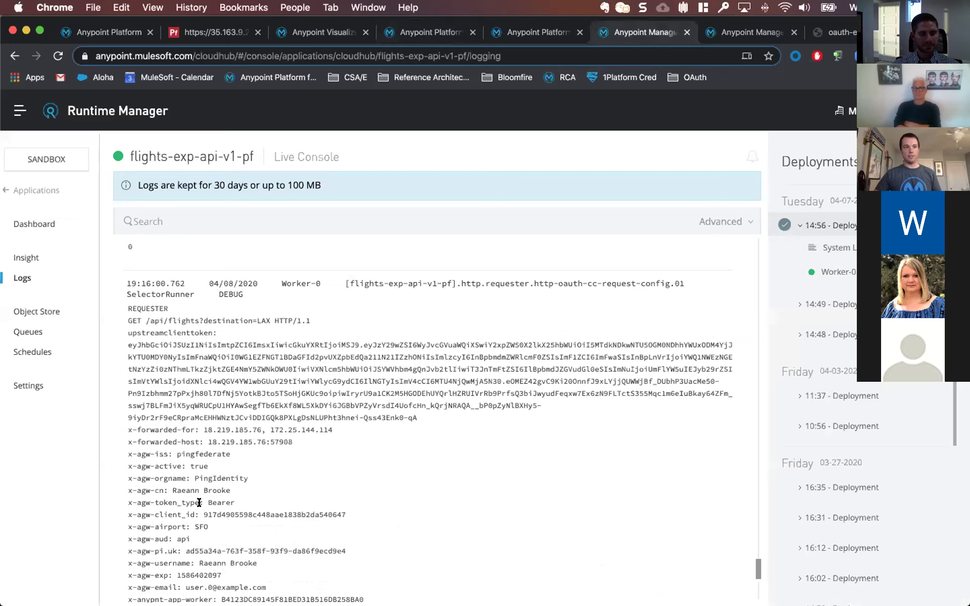
scroll(199, 502, "down", 4)
left_click_drag(145, 362, 291, 348)
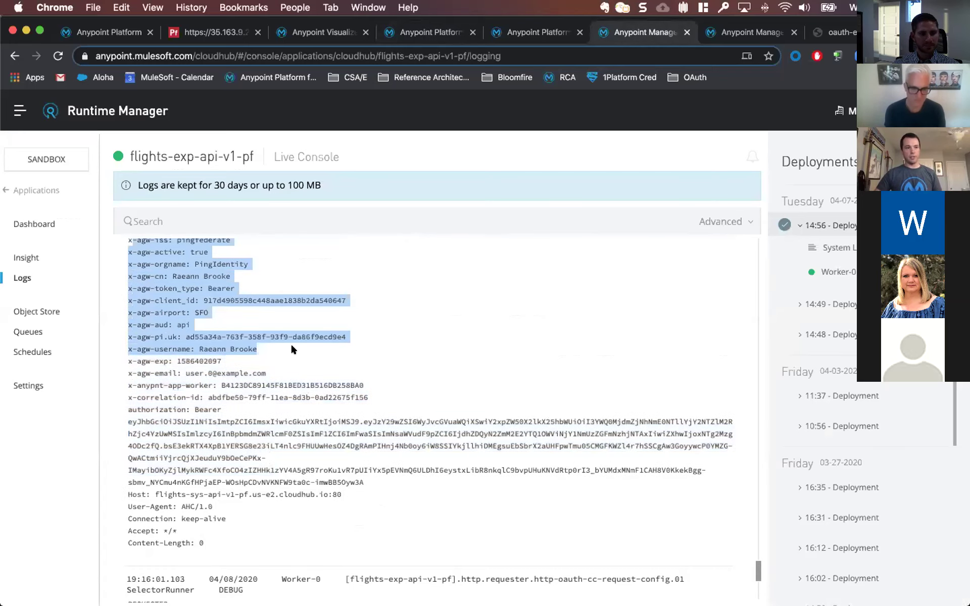
scroll(261, 347, "up", 2)
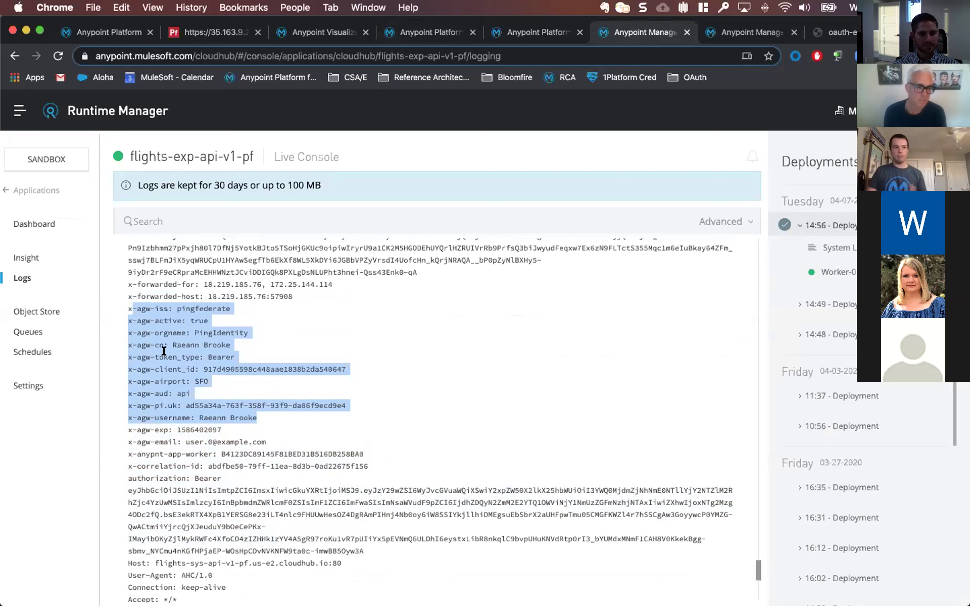
scroll(164, 351, "down", 2)
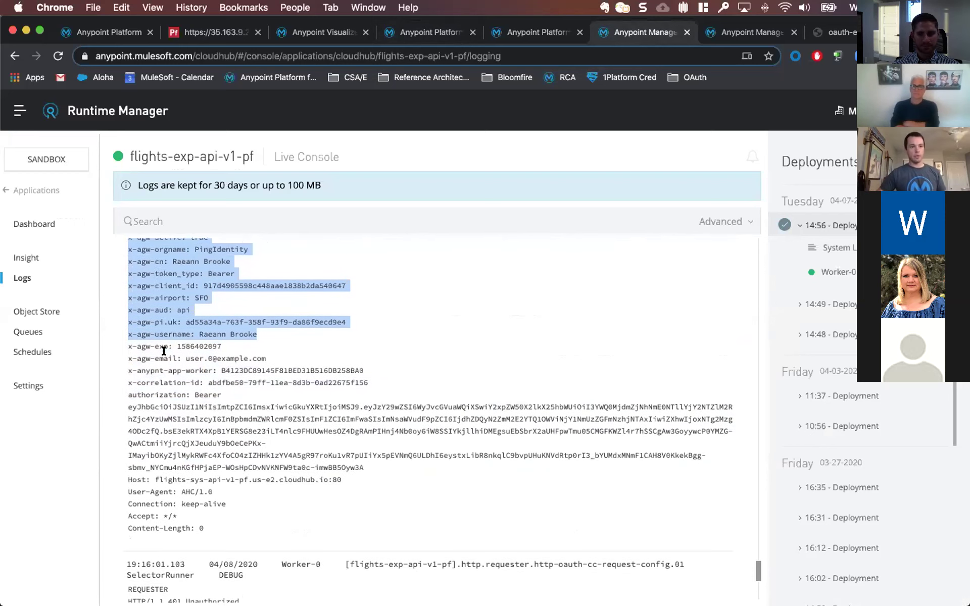
scroll(163, 350, "up", 2)
left_click(224, 350)
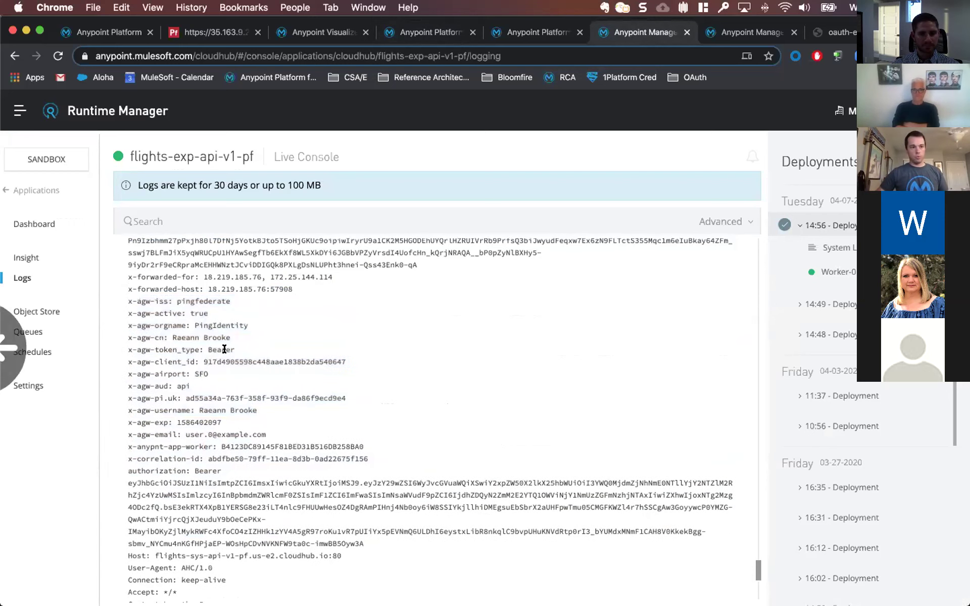
double_click(221, 350)
Step: Examine the log entries for the client_credentials token request, the second forwarded LAX flights request and its JSON response
scroll(287, 390, "down", 5)
scroll(286, 392, "down", 3)
scroll(286, 390, "down", 8)
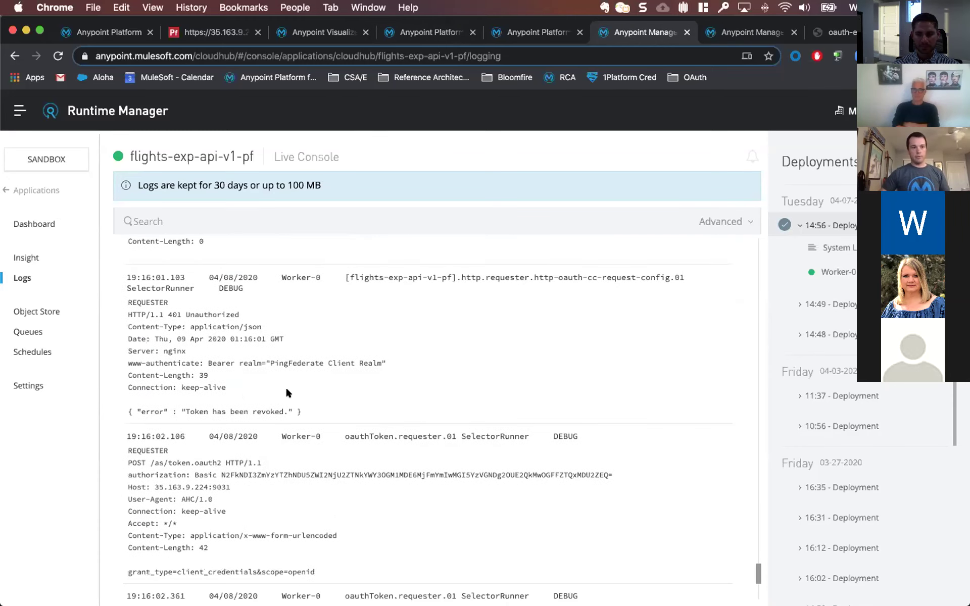
scroll(310, 416, "down", 7)
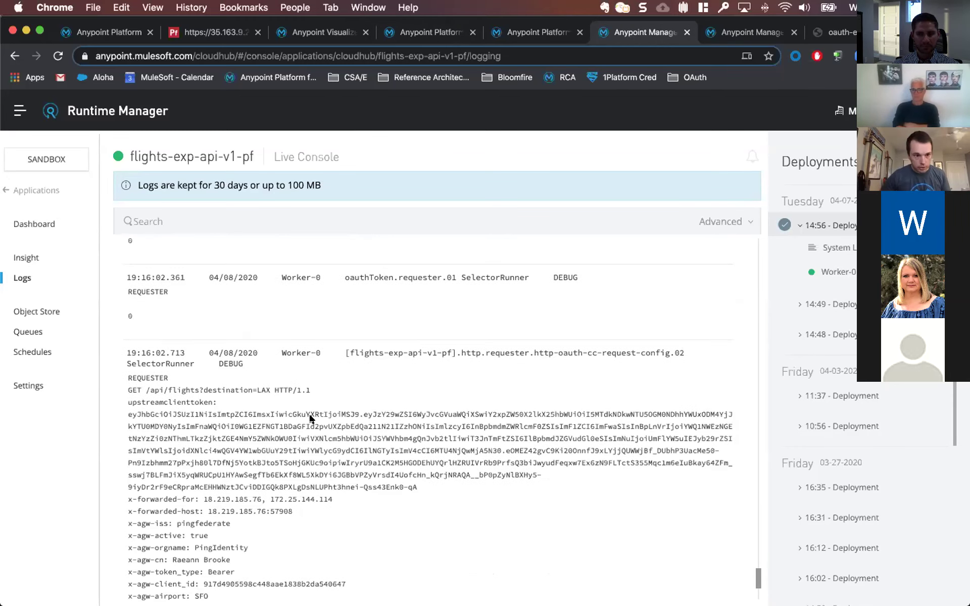
scroll(310, 417, "down", 15)
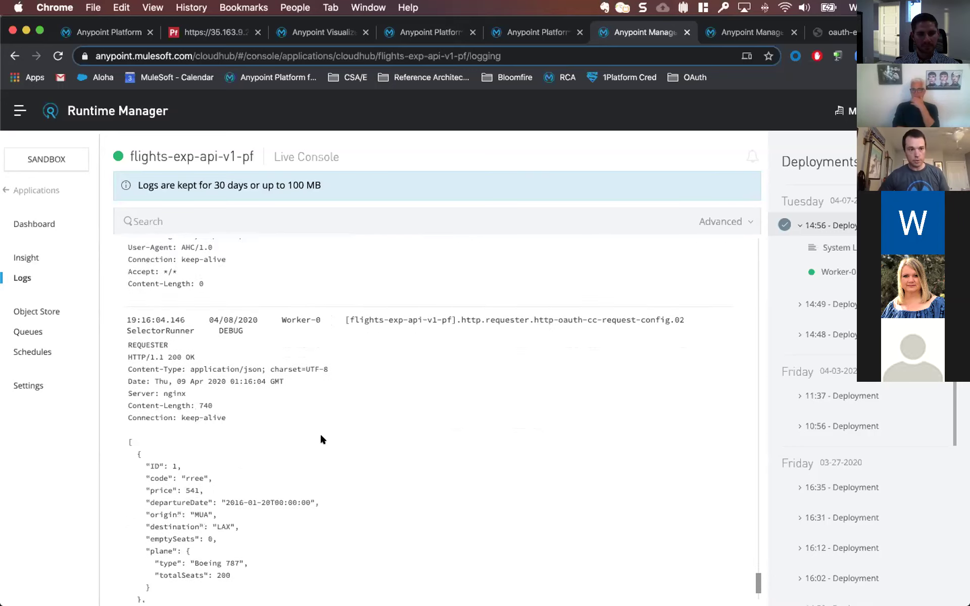
Step: Highlight the Host header line in the forwarded LAX flights request sent to the flights-sys-api-v1-pf application
scroll(247, 331, "down", 4)
scroll(244, 331, "up", 4)
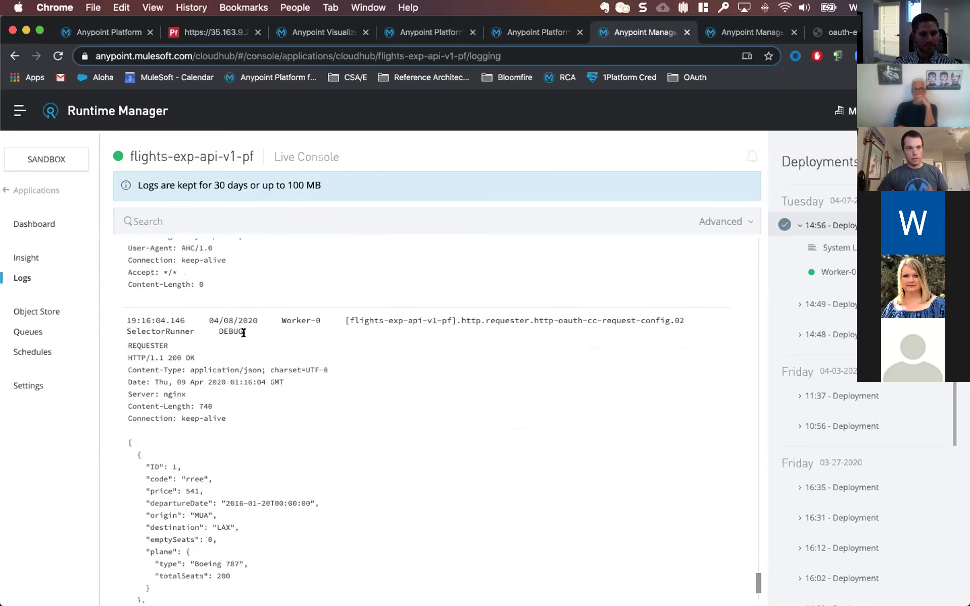
scroll(243, 332, "up", 2)
scroll(243, 334, "up", 5)
scroll(233, 398, "up", 2)
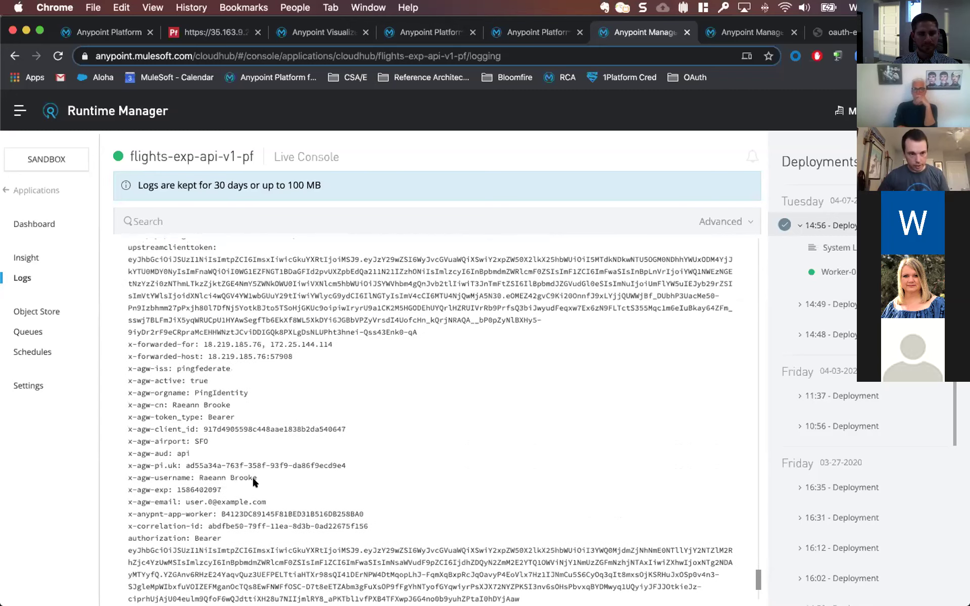
scroll(253, 476, "up", 3)
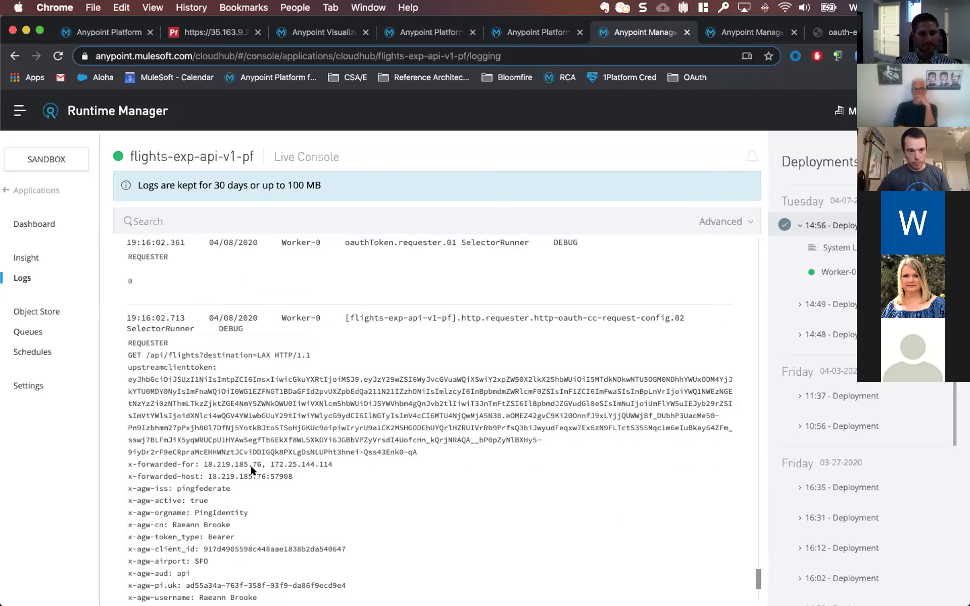
scroll(250, 464, "down", 6)
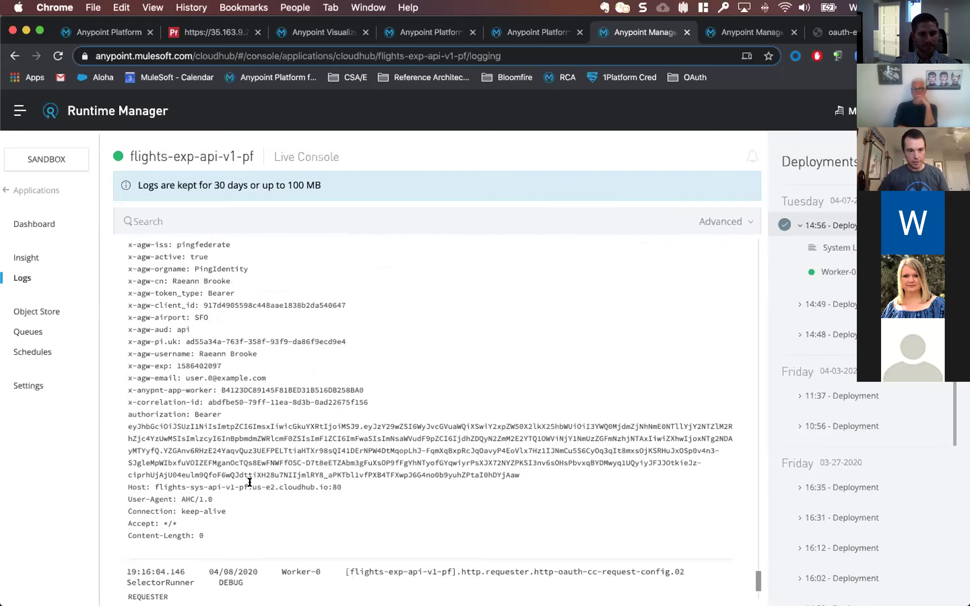
triple_click(250, 484)
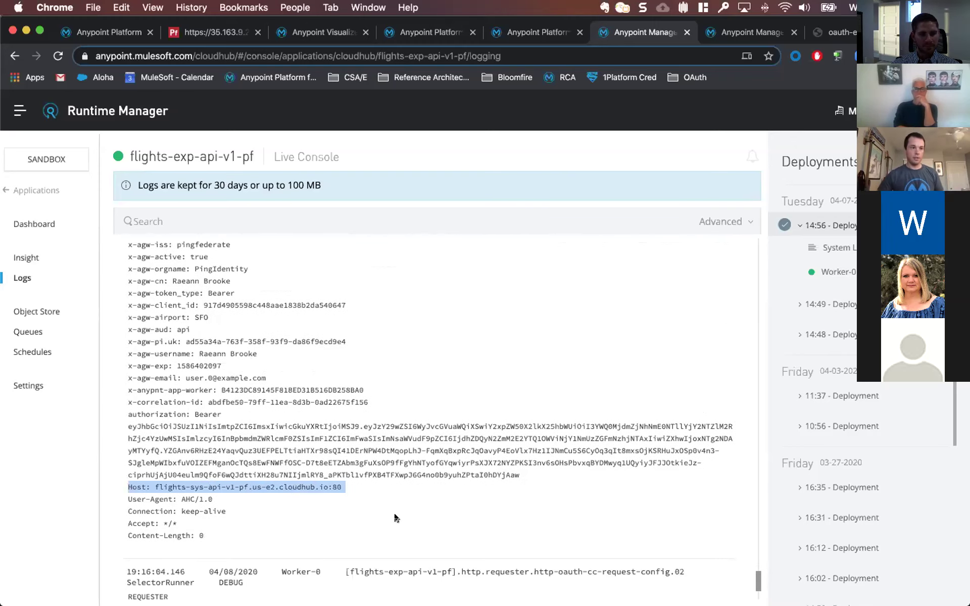
Step: Examine the flights JSON response and the earlier client_credentials access token response in the logs
scroll(397, 517, "down", 6)
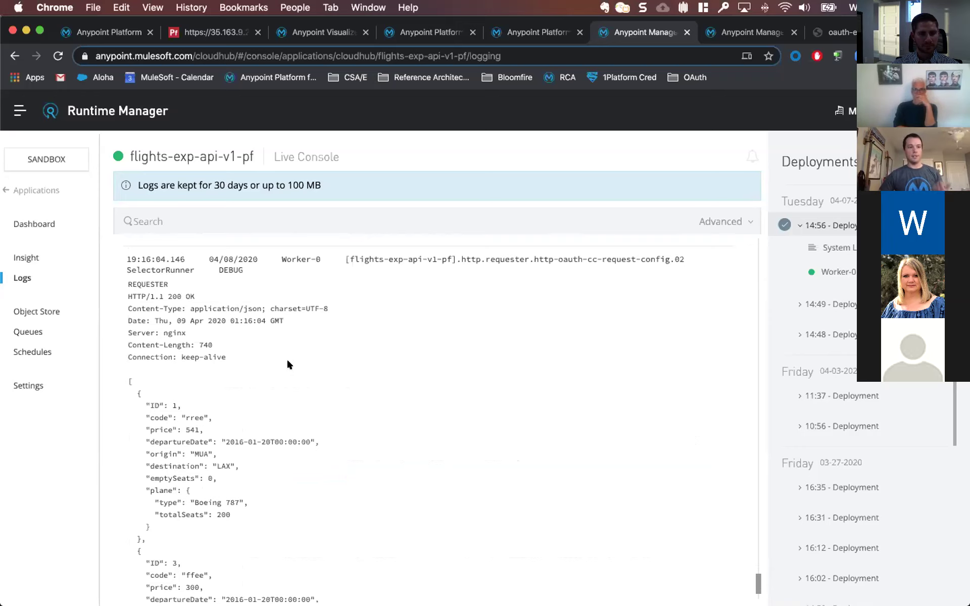
scroll(287, 363, "up", 5)
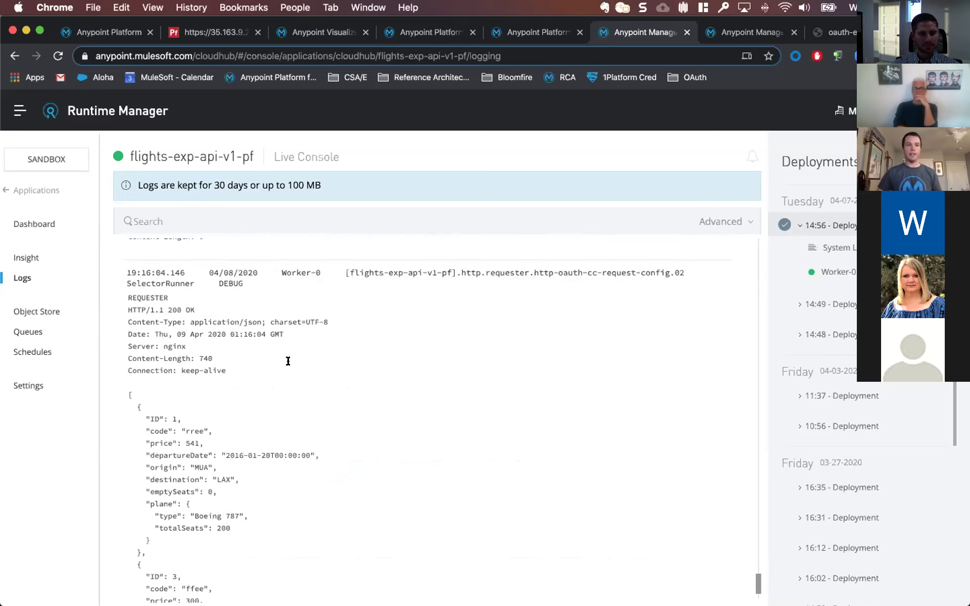
scroll(288, 362, "up", 5)
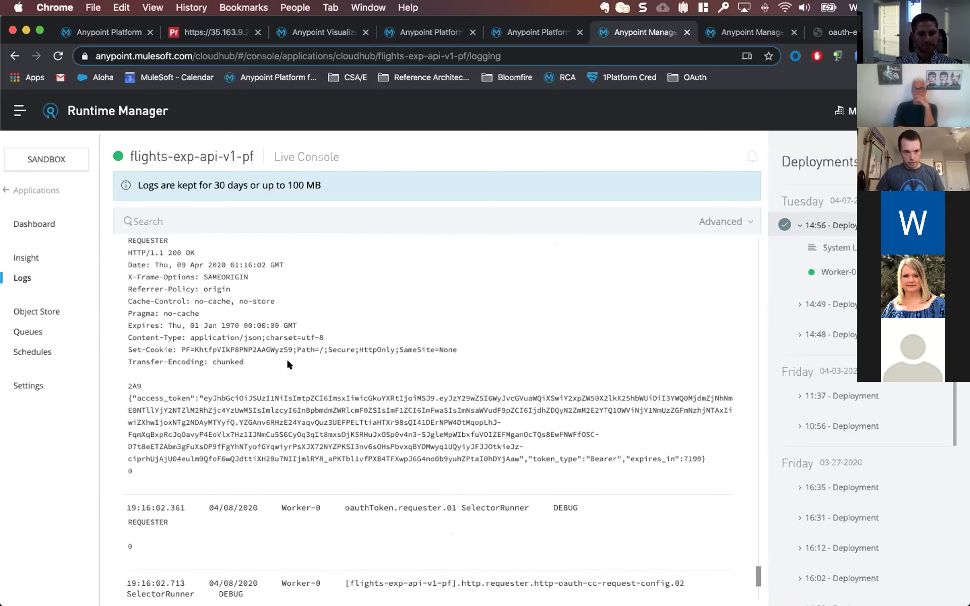
scroll(287, 359, "up", 2)
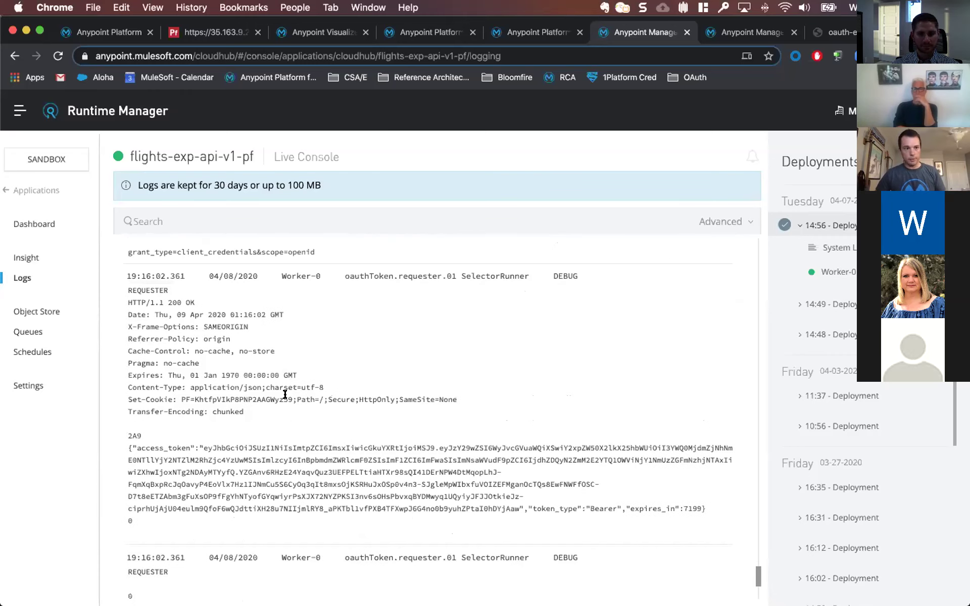
scroll(284, 394, "up", 1)
scroll(285, 394, "down", 2)
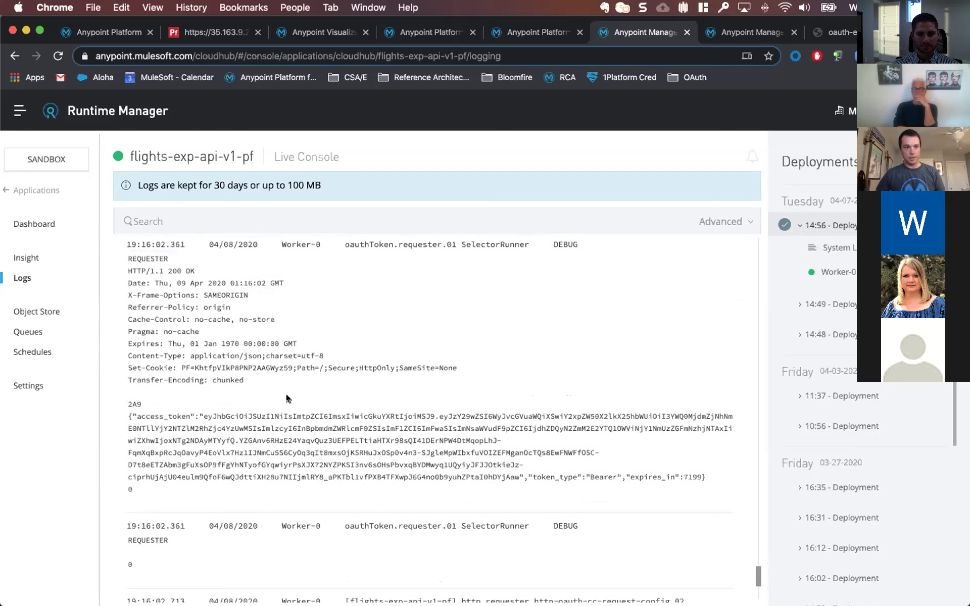
scroll(286, 408, "down", 1)
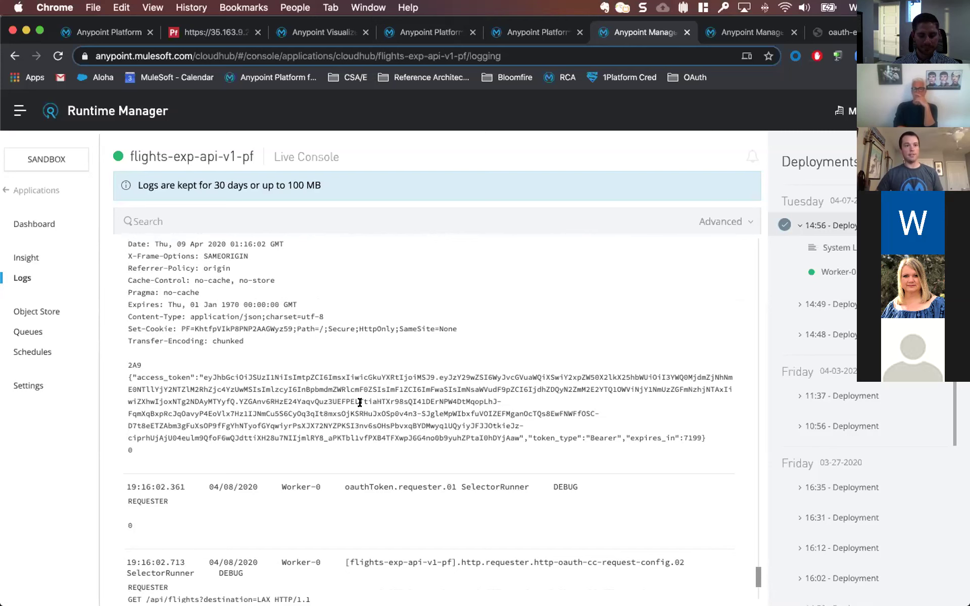
Step: Highlight the authorization Bearer header together with the Host line in the forwarded LAX flights request
scroll(356, 402, "down", 5)
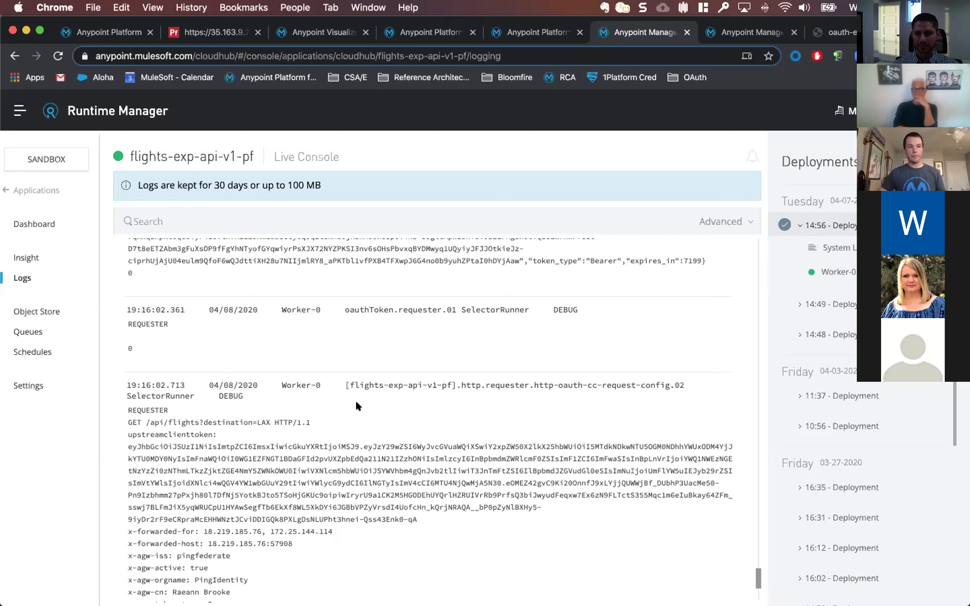
scroll(355, 399, "down", 7)
left_click(232, 495)
double_click(232, 495)
left_click(232, 495)
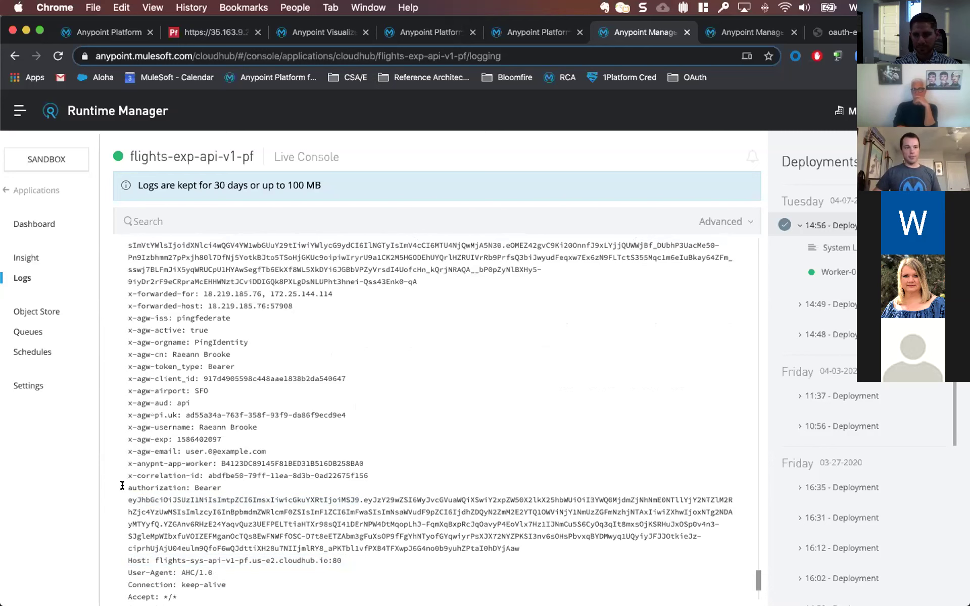
left_click_drag(122, 485, 551, 395)
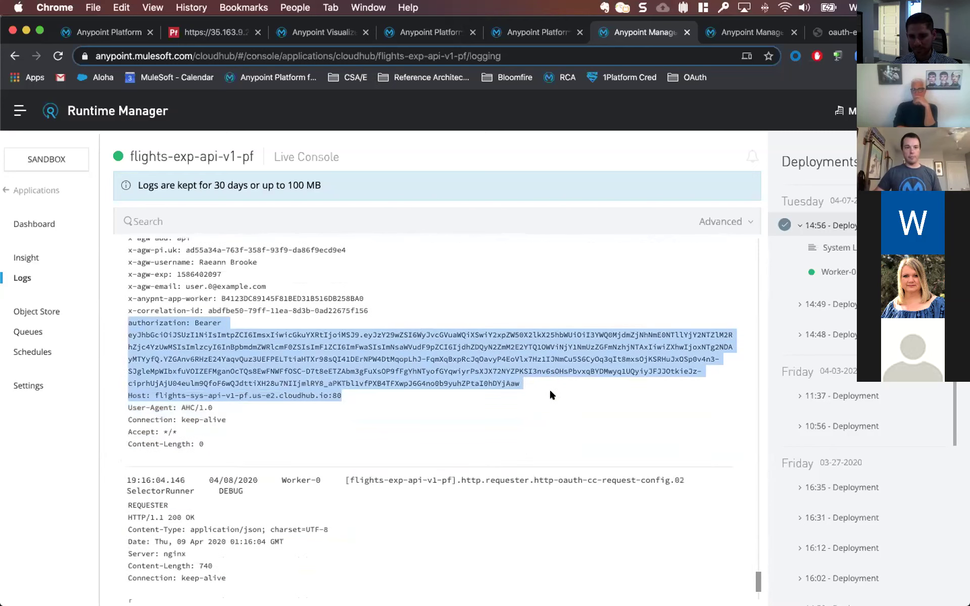
left_click(549, 394)
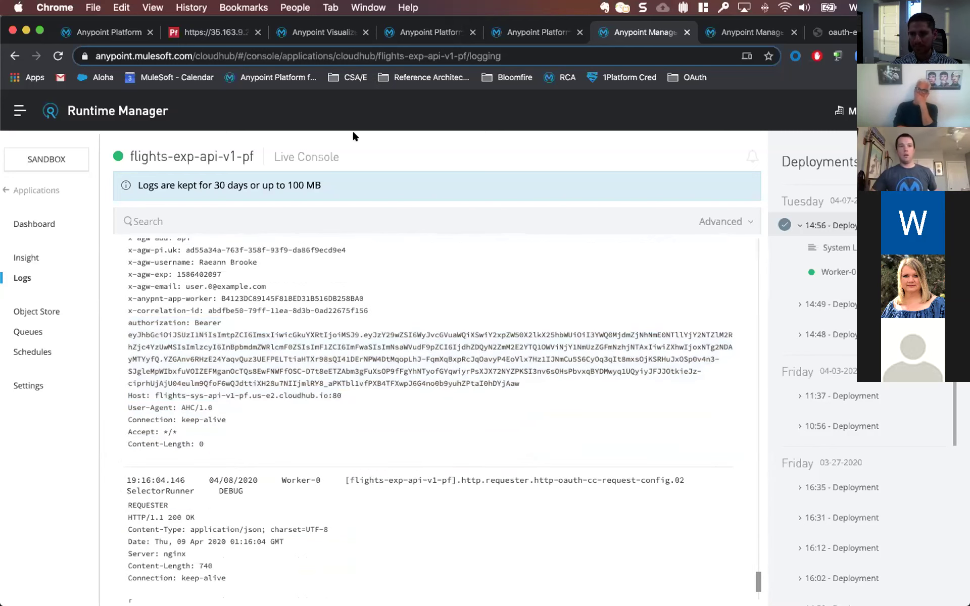
Step: Show the flights-sys-v1 policies in API Manager and expand the PingFederate access token enforcement policy
left_click(404, 33)
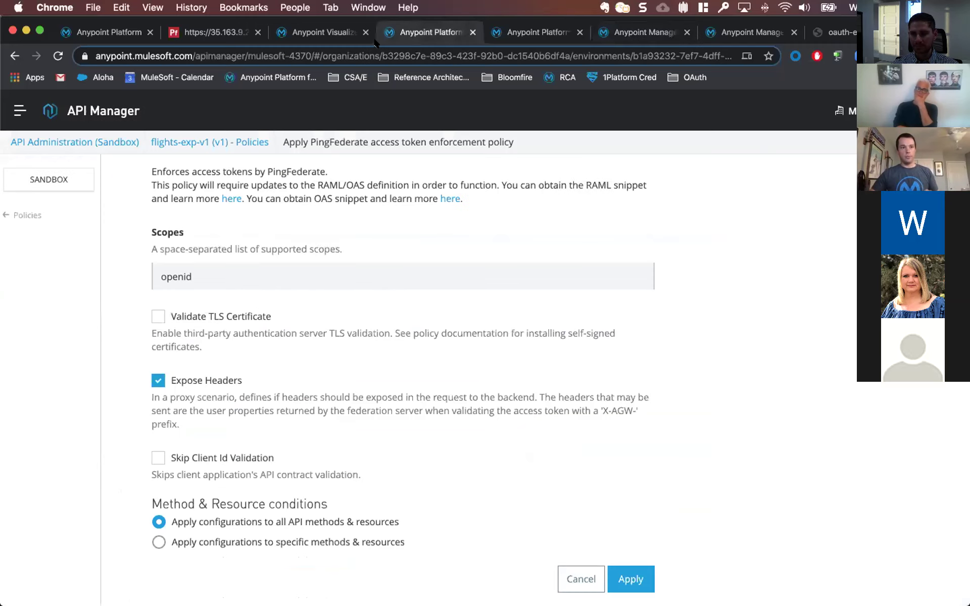
left_click(335, 33)
left_click(531, 32)
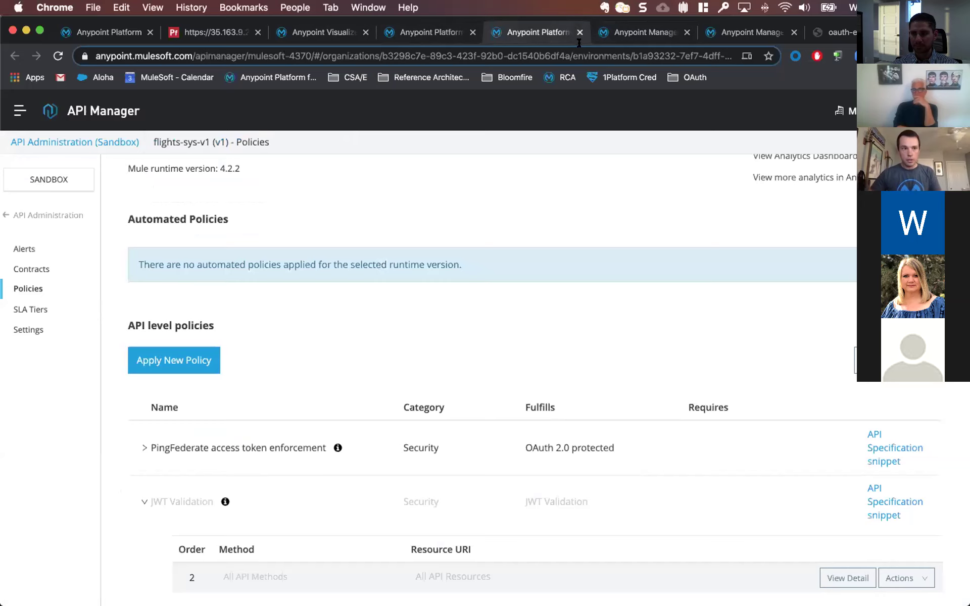
left_click(202, 448)
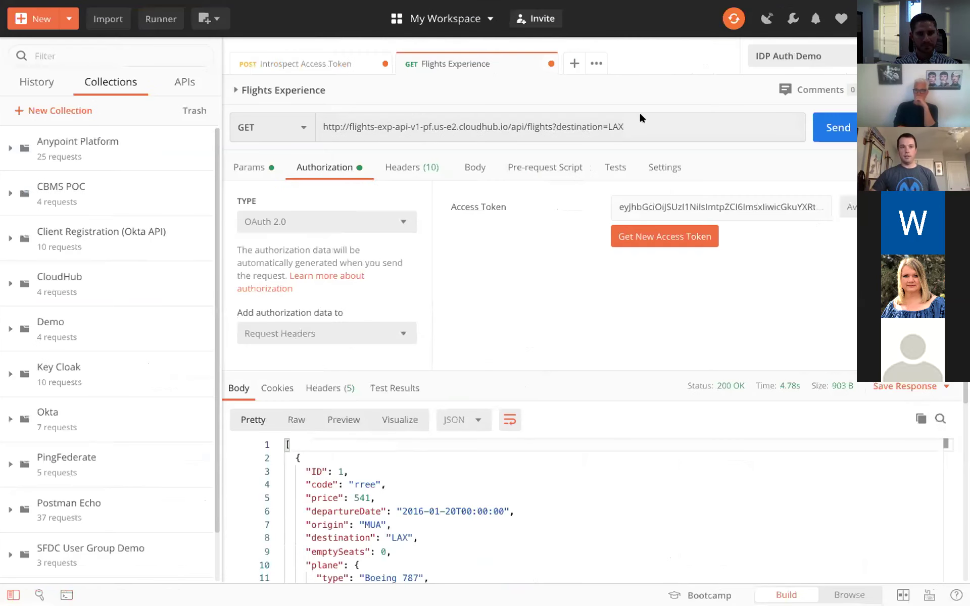
Step: Switch to Postman, set the Flights Experience request's destination parameter to SFO and send the request
type("SFO")
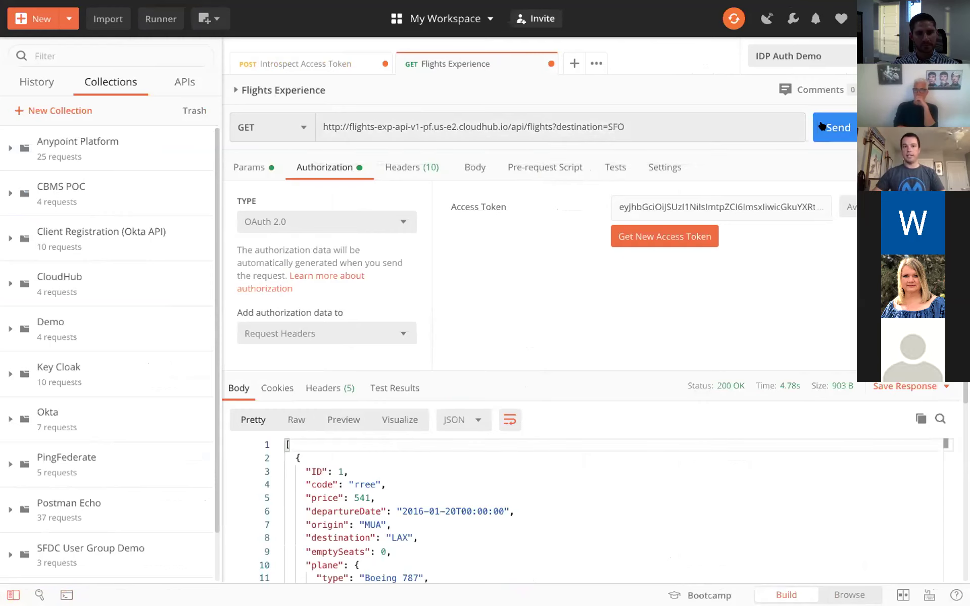
left_click(836, 127)
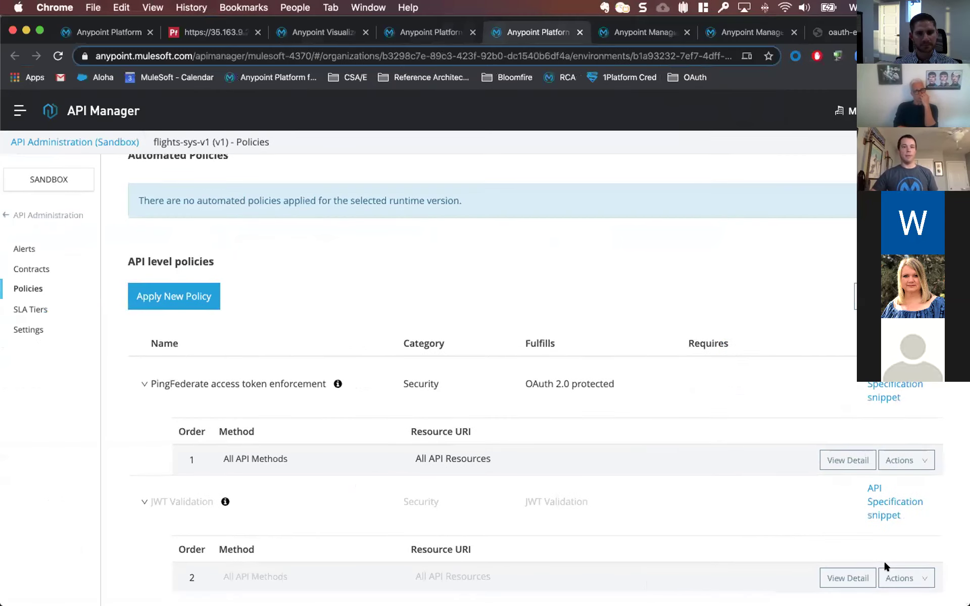
Step: Back in API Manager, open the flights-sys-v1 JWT Validation policy for editing and examine its custom Token Expression
left_click(892, 574)
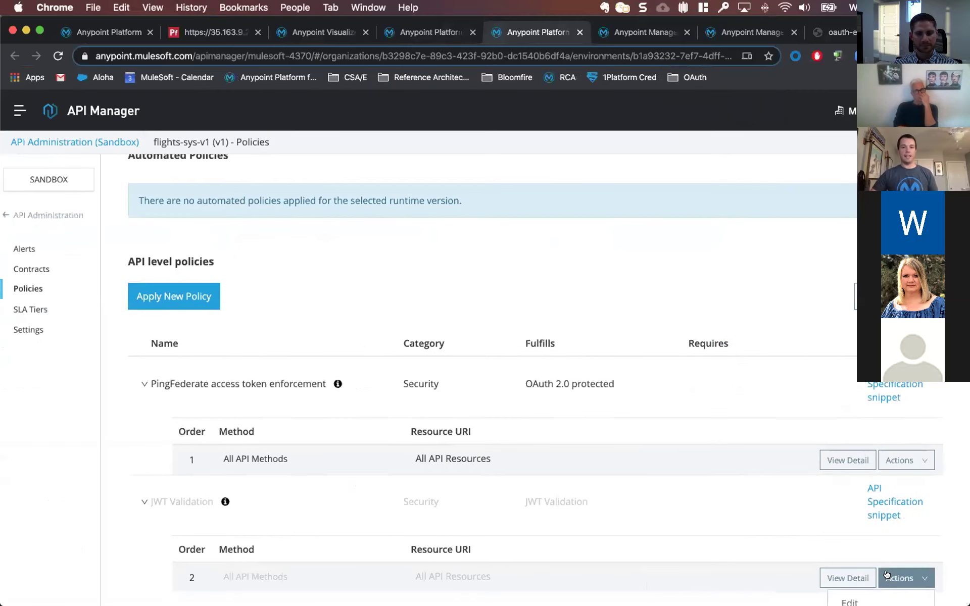
scroll(768, 524, "down", 2)
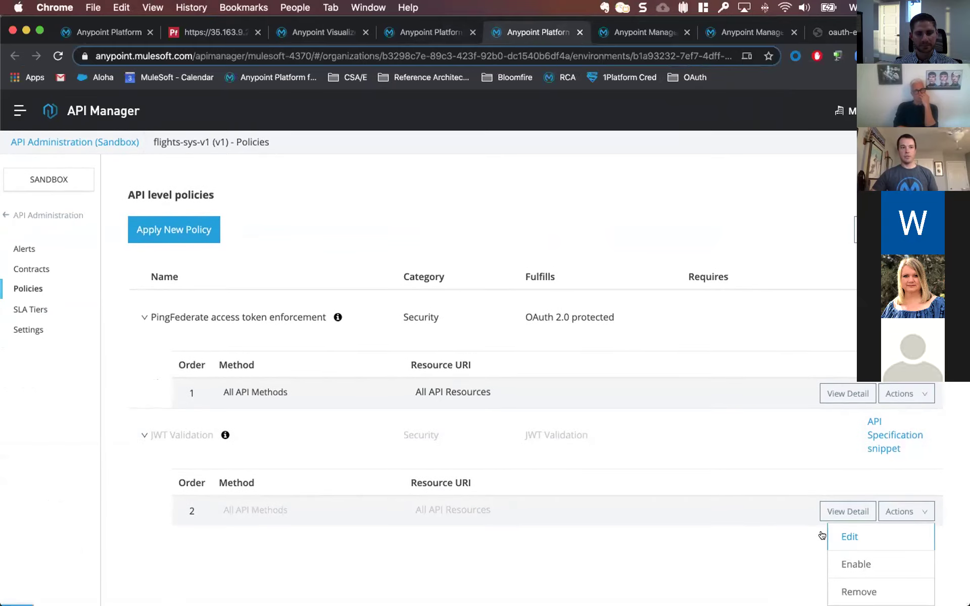
left_click(839, 533)
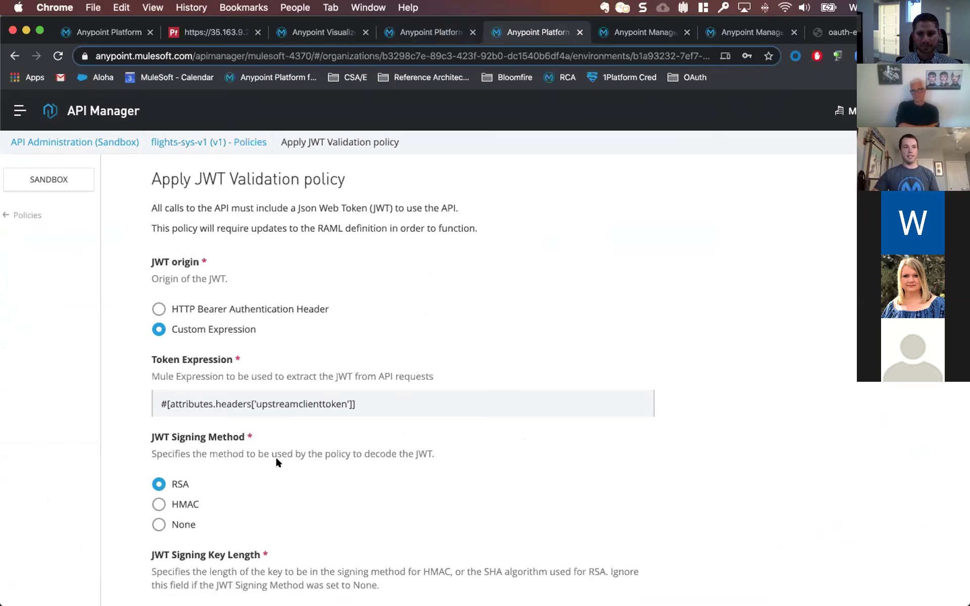
left_click(298, 398)
left_click(356, 403)
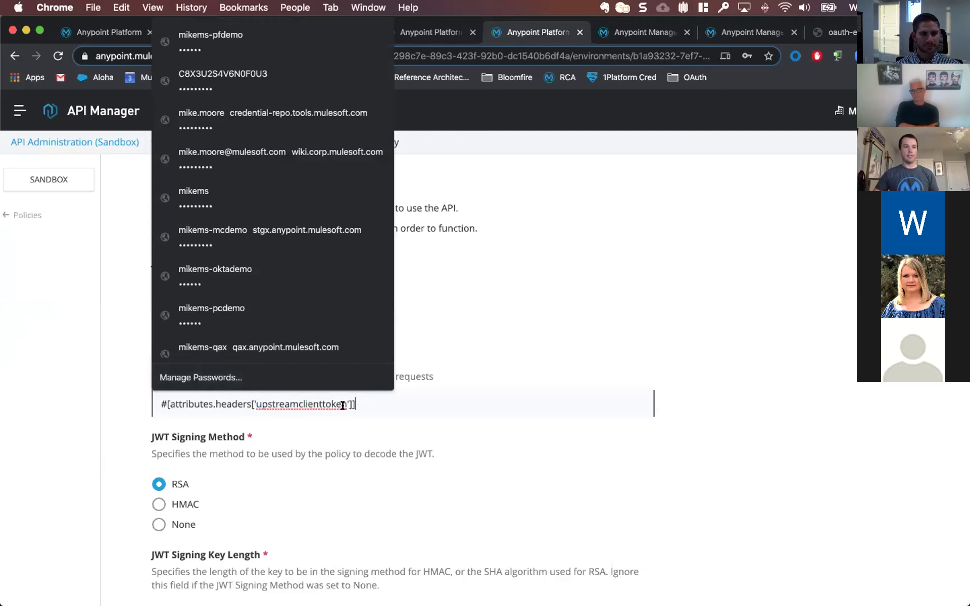
left_click(341, 427)
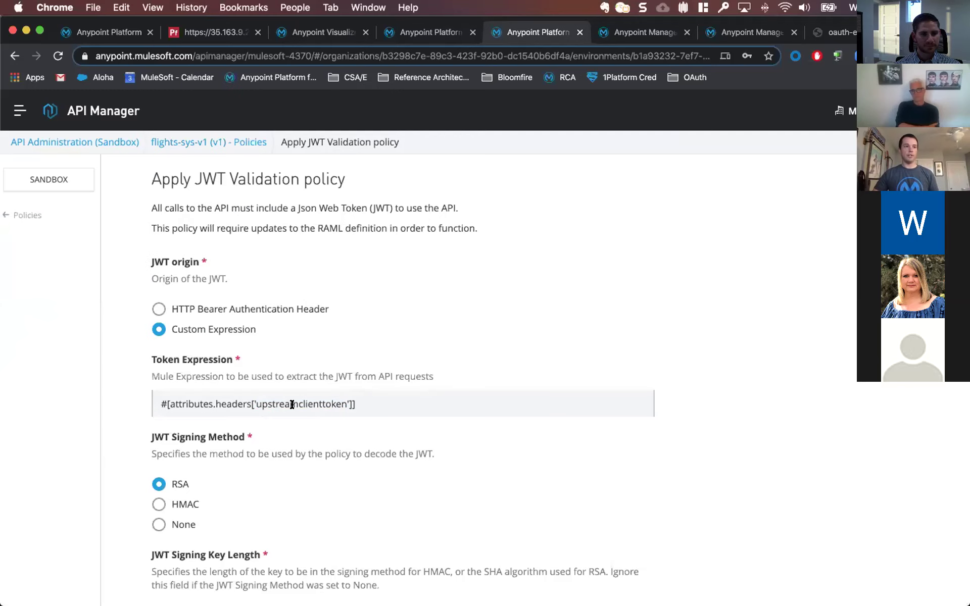
Step: Review the JWT Validation policy's signing method, key length, key origin, client ID validation and mandatory airport custom claim validation
scroll(246, 378, "down", 2)
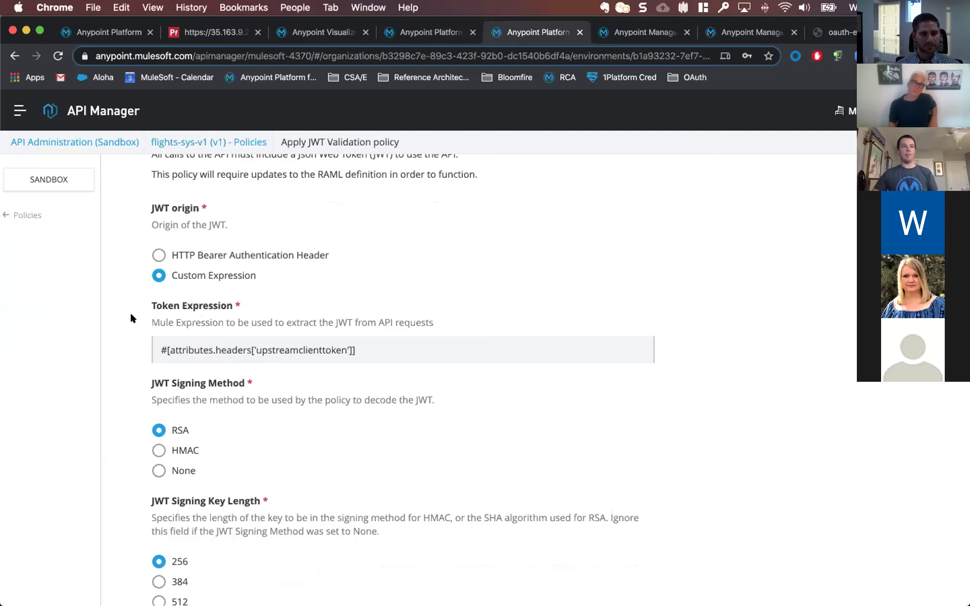
scroll(133, 347, "down", 3)
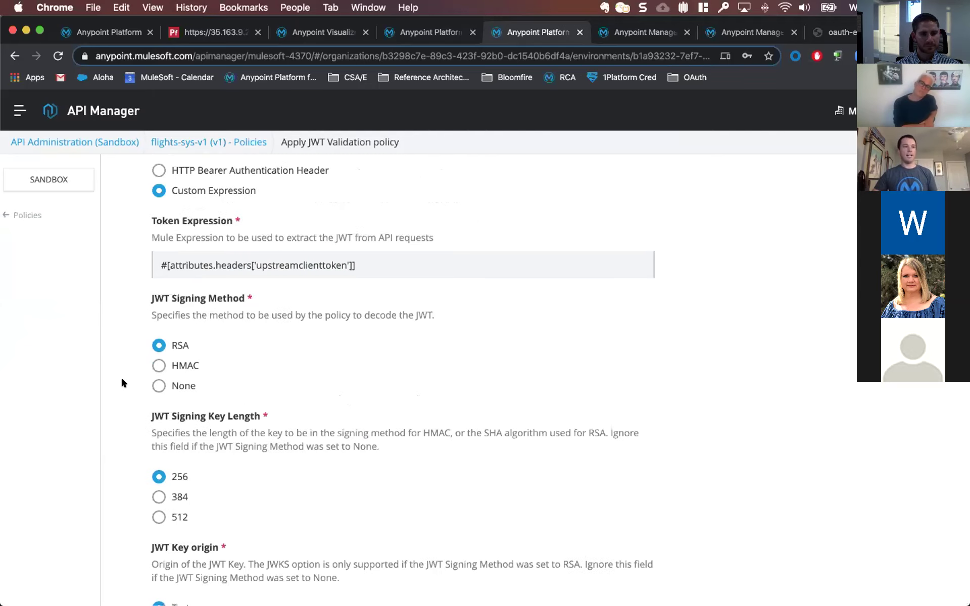
scroll(132, 353, "down", 2)
scroll(167, 284, "down", 5)
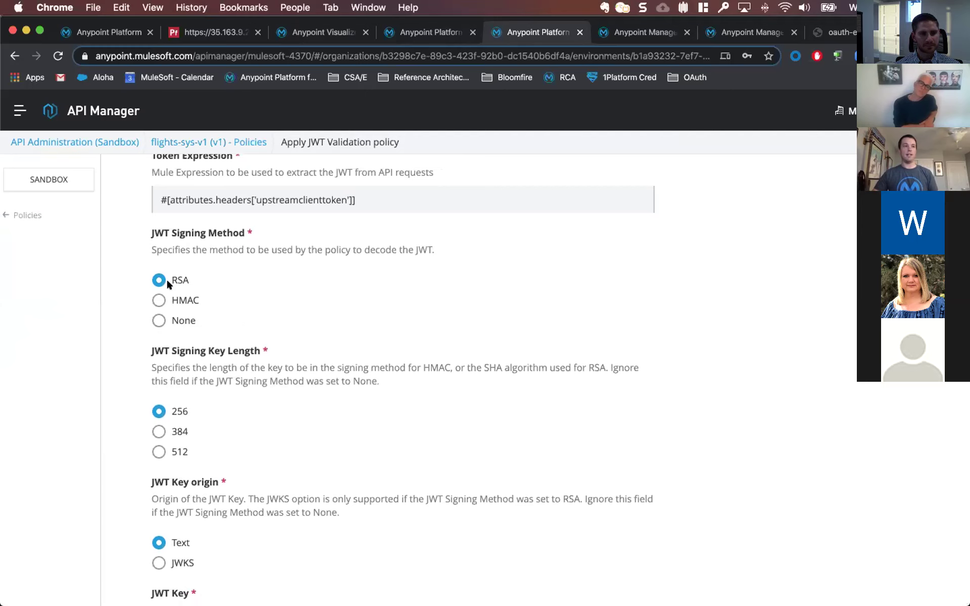
scroll(126, 351, "down", 4)
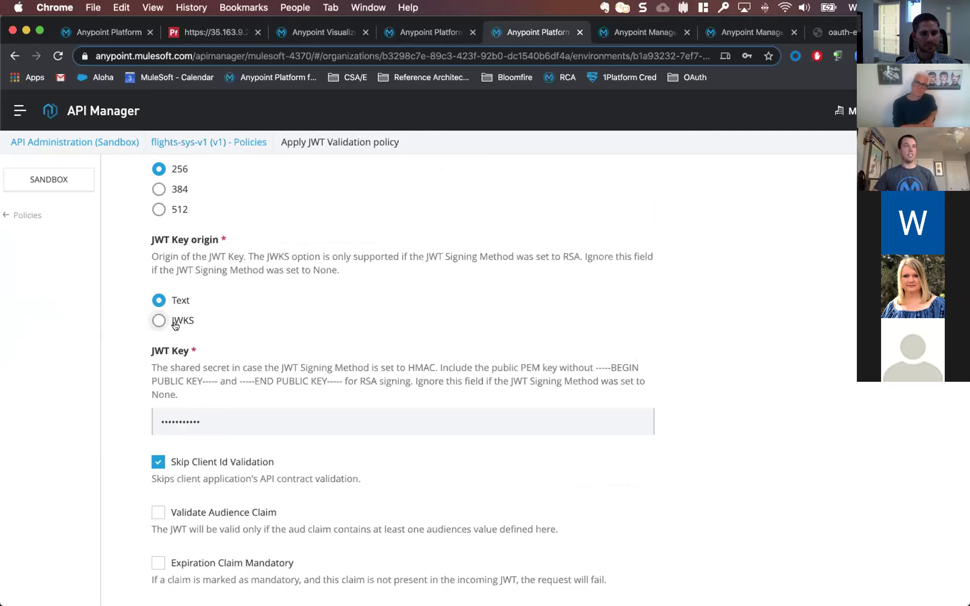
scroll(175, 326, "down", 3)
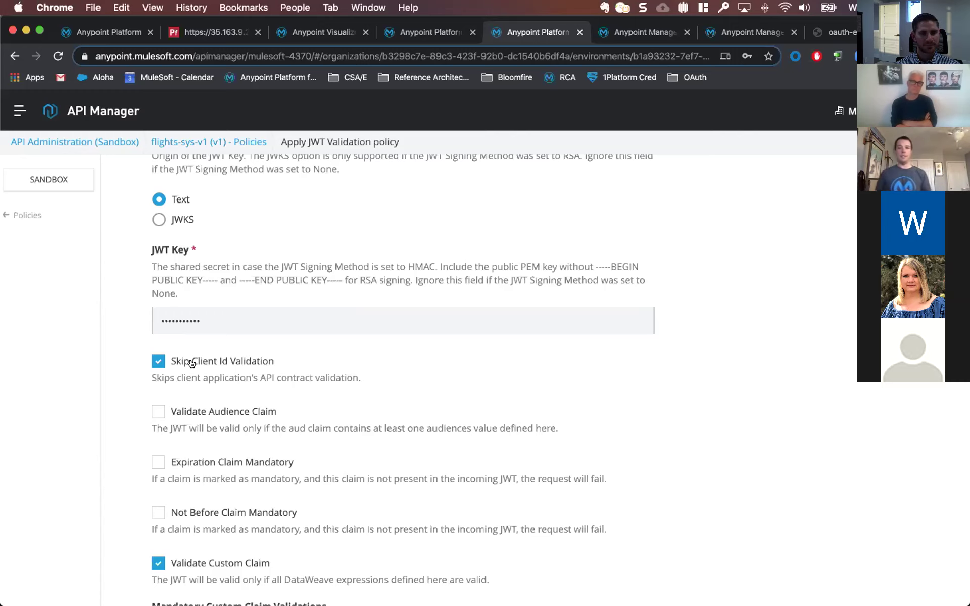
scroll(191, 362, "down", 5)
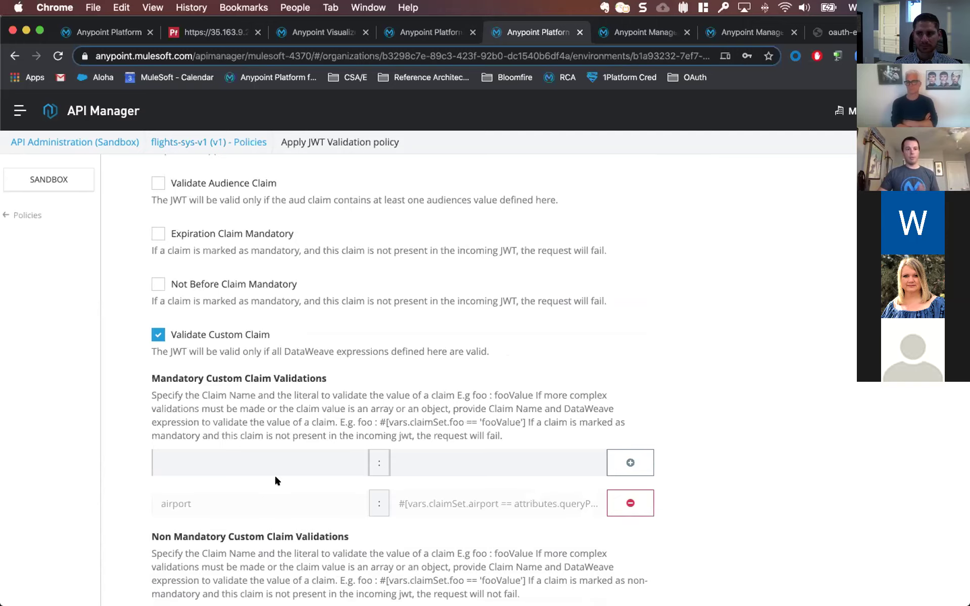
scroll(276, 479, "down", 1)
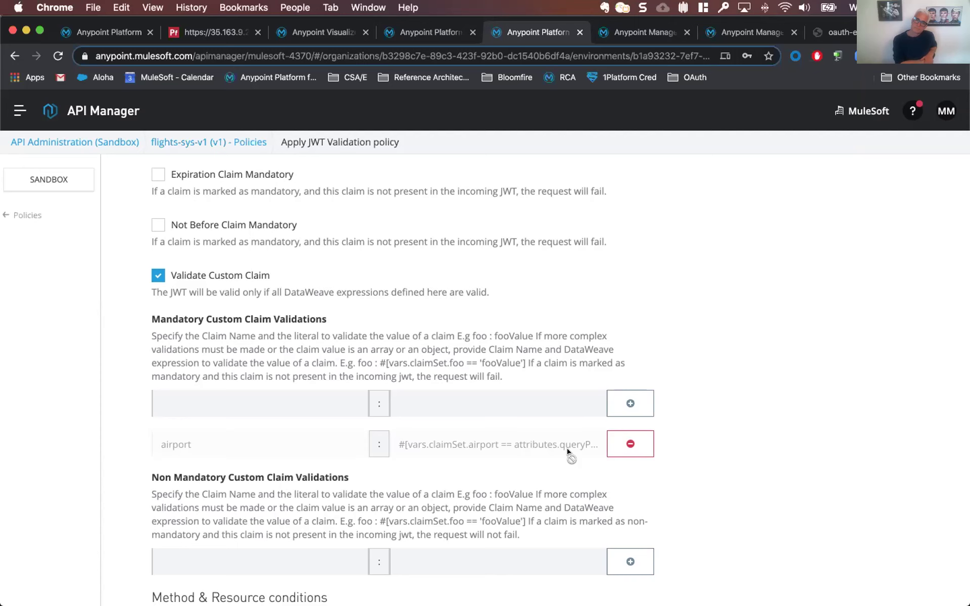
scroll(568, 451, "down", 2)
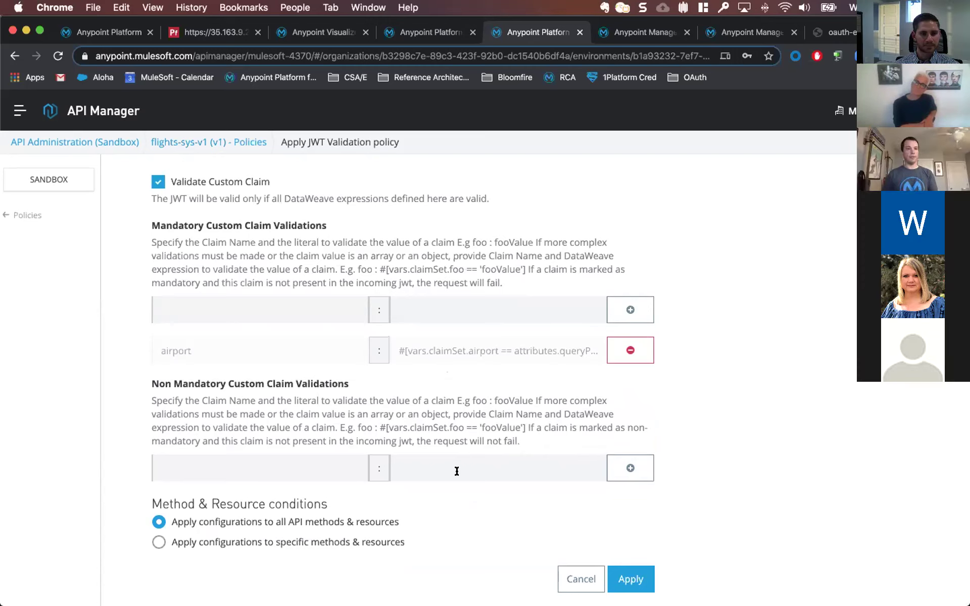
Step: Apply the JWT Validation policy configuration and return to the flights-exp-api-v1-pf logs in Runtime Manager
left_click(621, 577)
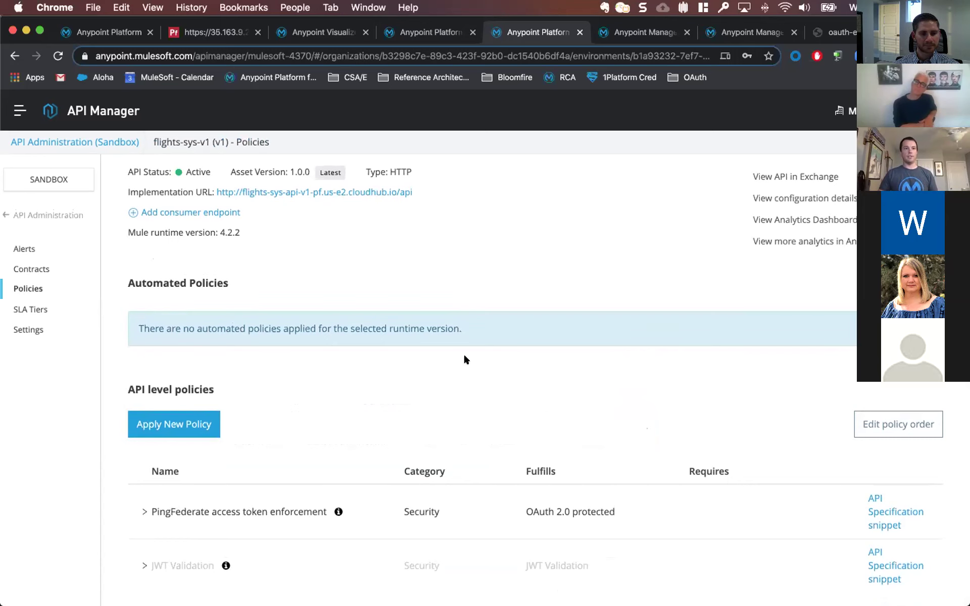
left_click(645, 28)
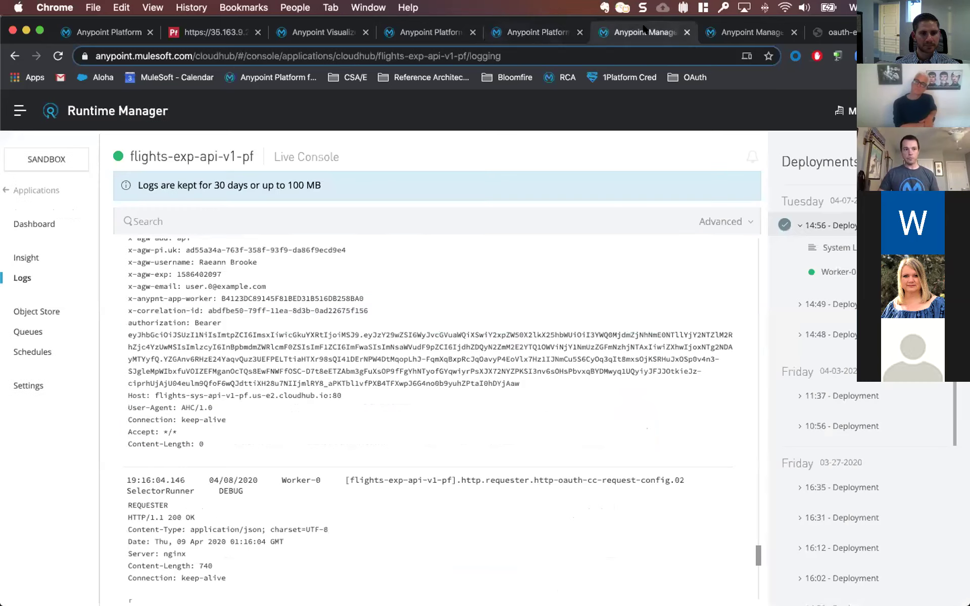
Step: Open the flights-sys-api-v1-pf logs and locate the incoming flights request with its authorization and upstreamclienttoken headers
left_click(738, 36)
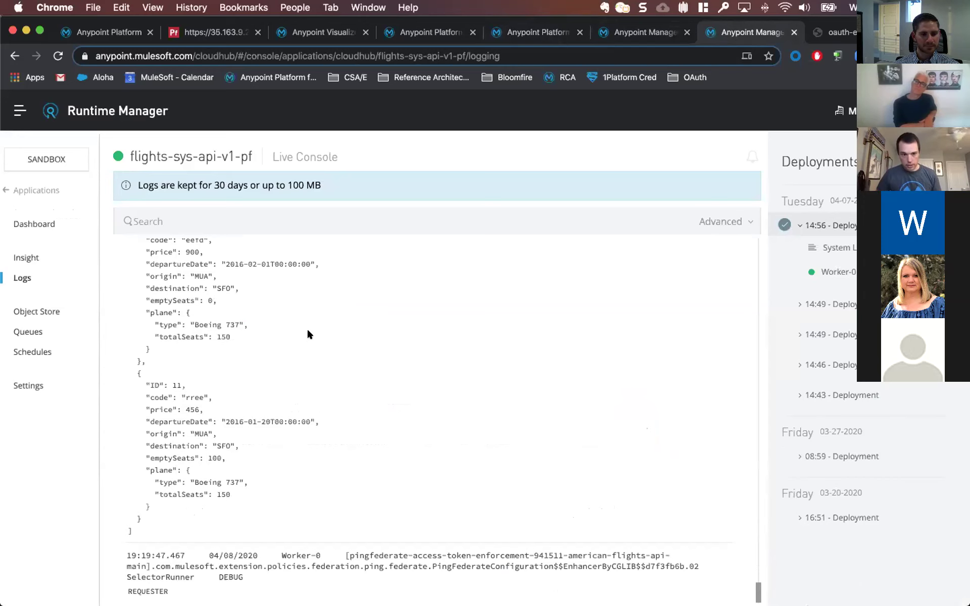
scroll(308, 333, "up", 10)
scroll(307, 331, "down", 6)
scroll(308, 338, "up", 4)
scroll(308, 338, "up", 5)
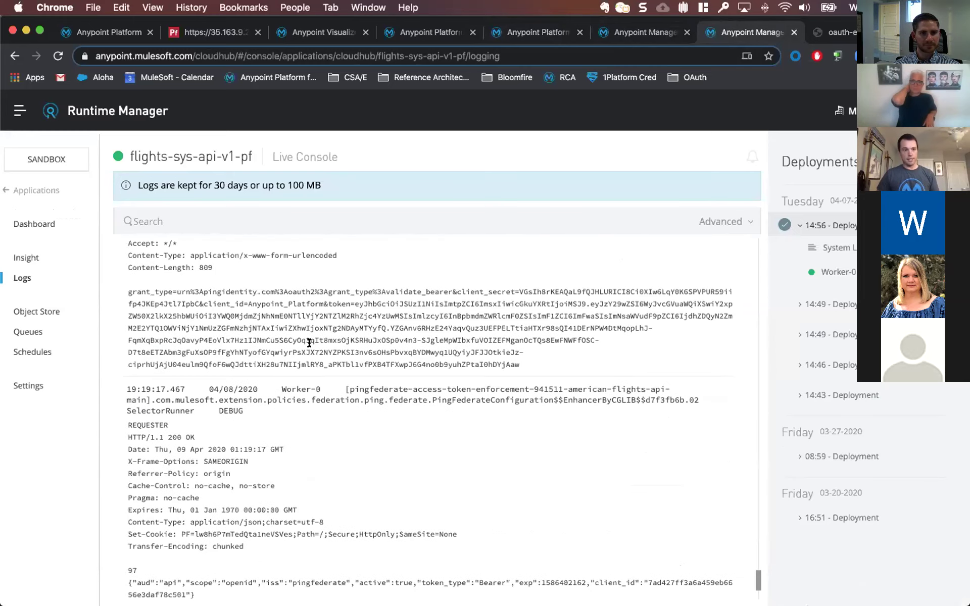
scroll(309, 343, "up", 10)
scroll(308, 346, "up", 4)
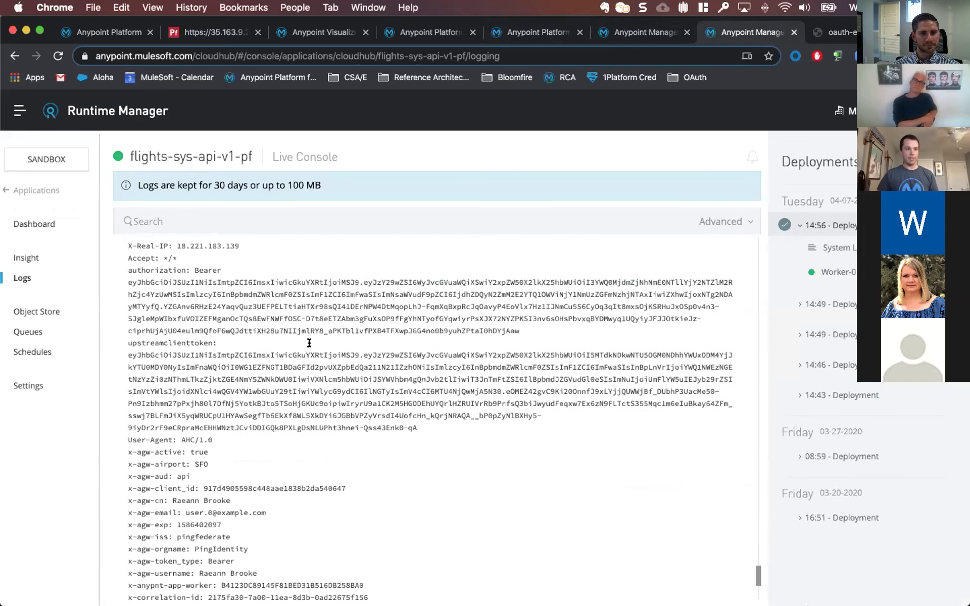
Step: Highlight and review the x-agw headers passed to the System API, including the airport claim, and return to the latest log entries
scroll(309, 343, "down", 4)
left_click_drag(124, 345, 264, 453)
scroll(260, 447, "down", 2)
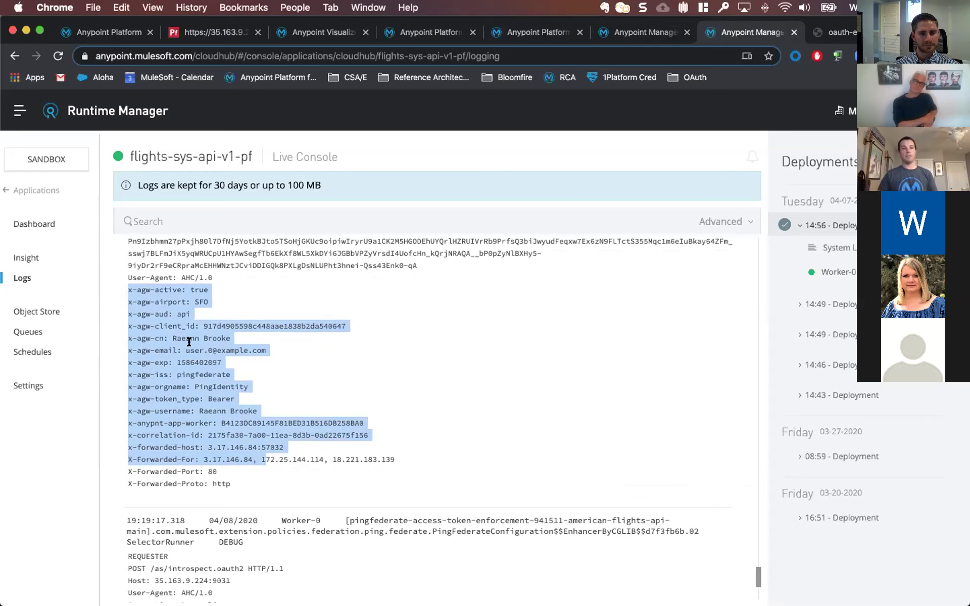
left_click(179, 374)
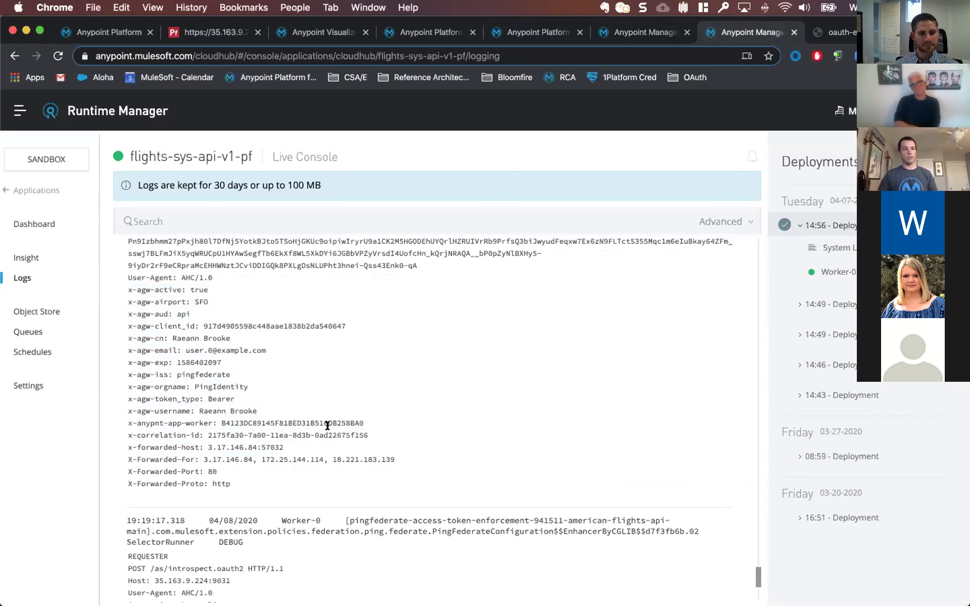
scroll(325, 422, "down", 3)
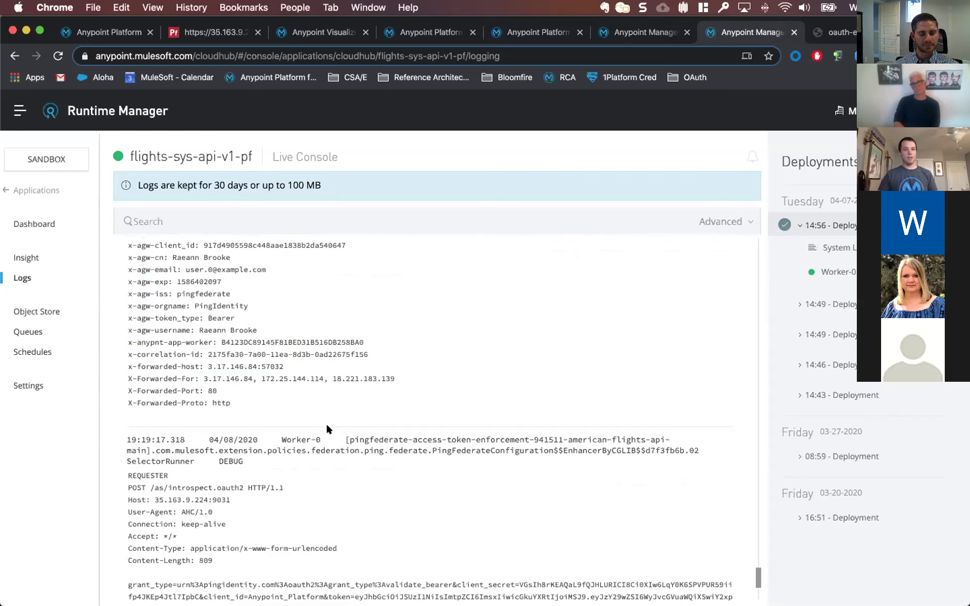
scroll(326, 426, "down", 10)
scroll(325, 435, "down", 10)
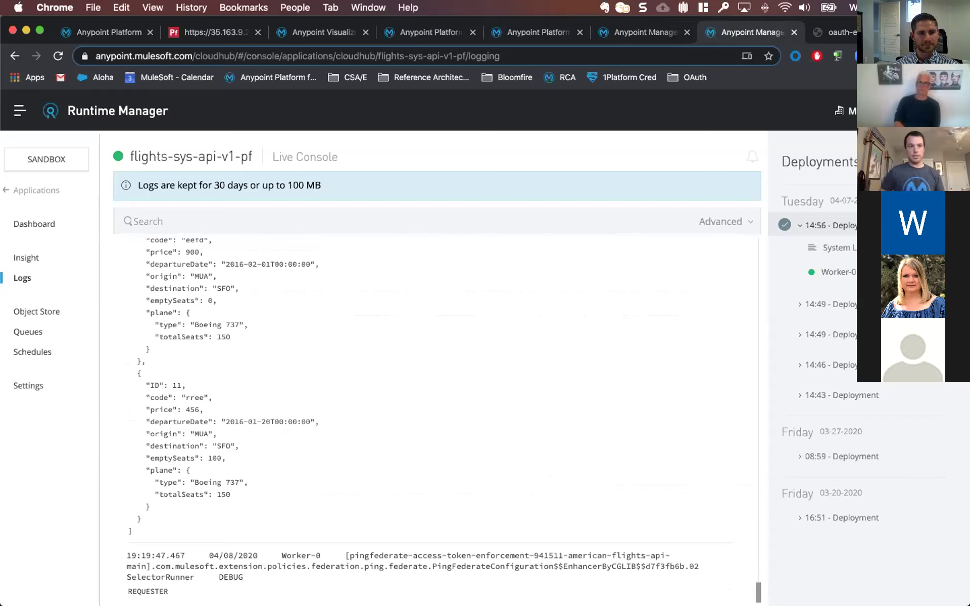
Step: In API Manager, enable the JWT Validation policy on flights-sys-v1
left_click(412, 32)
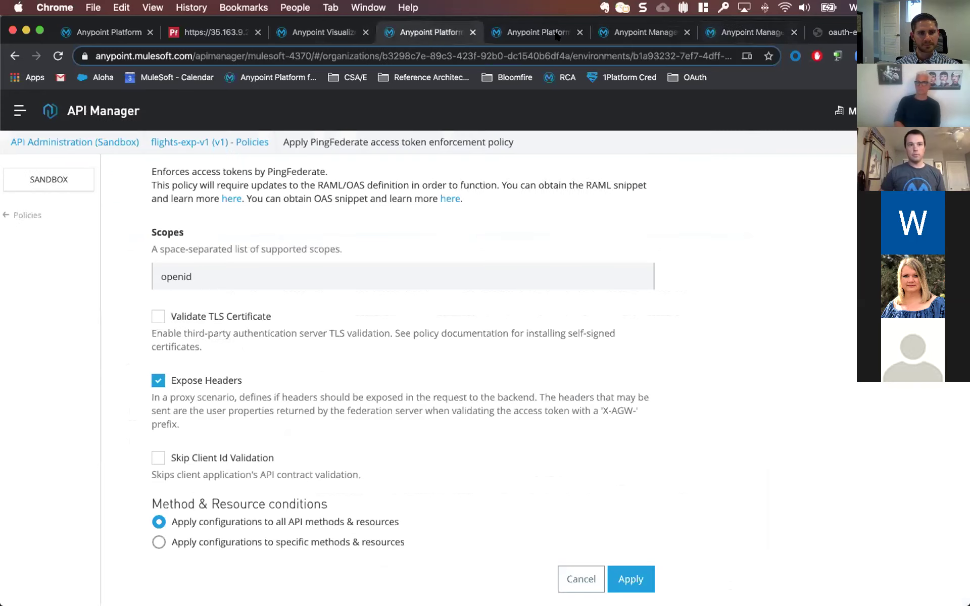
left_click(520, 32)
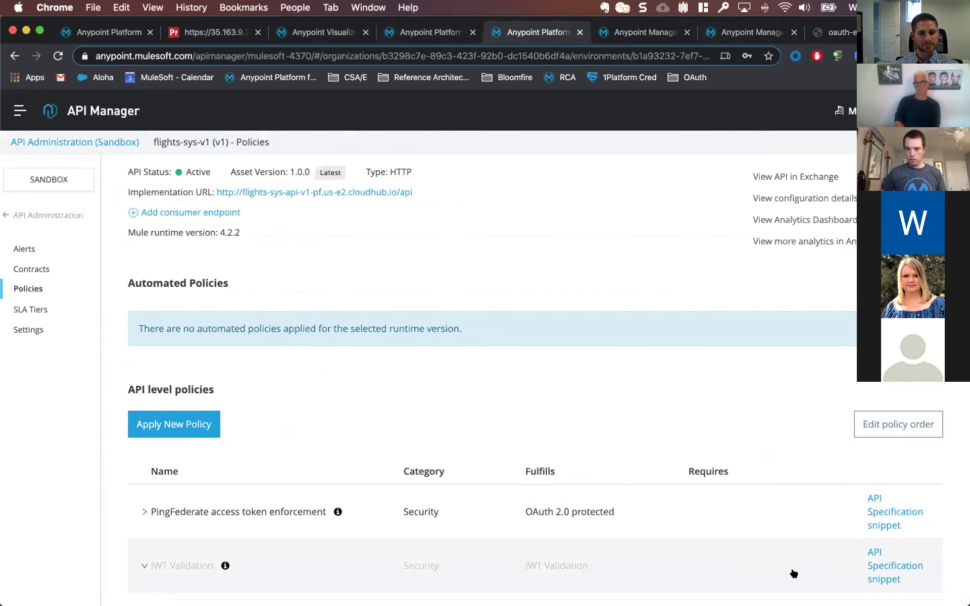
left_click(838, 561)
scroll(841, 553, "down", 2)
left_click(901, 578)
scroll(880, 588, "down", 3)
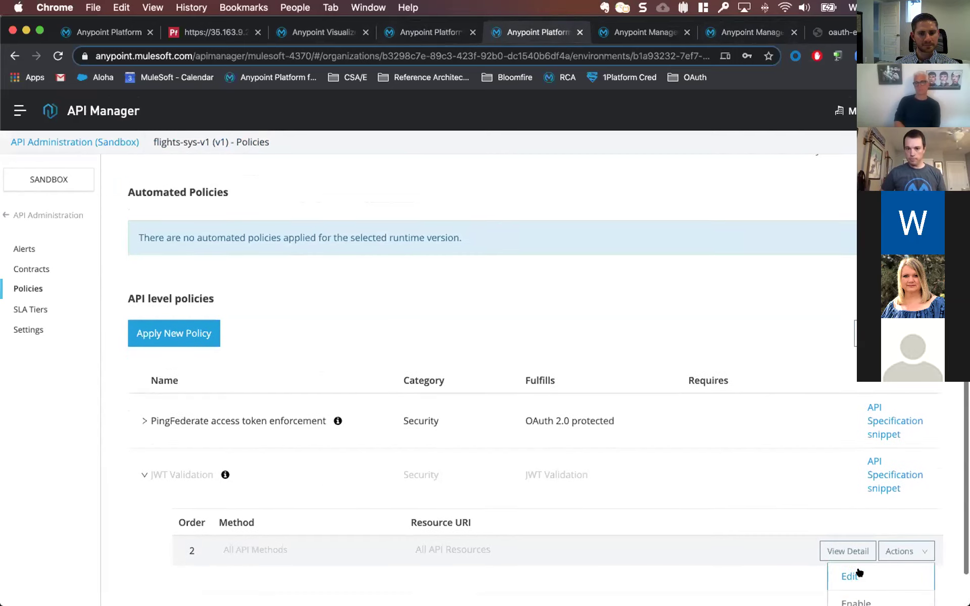
Step: Check the latest entries in the flights-exp-api-v1-pf and flights-sys-api-v1-pf Runtime Manager logs
left_click(634, 34)
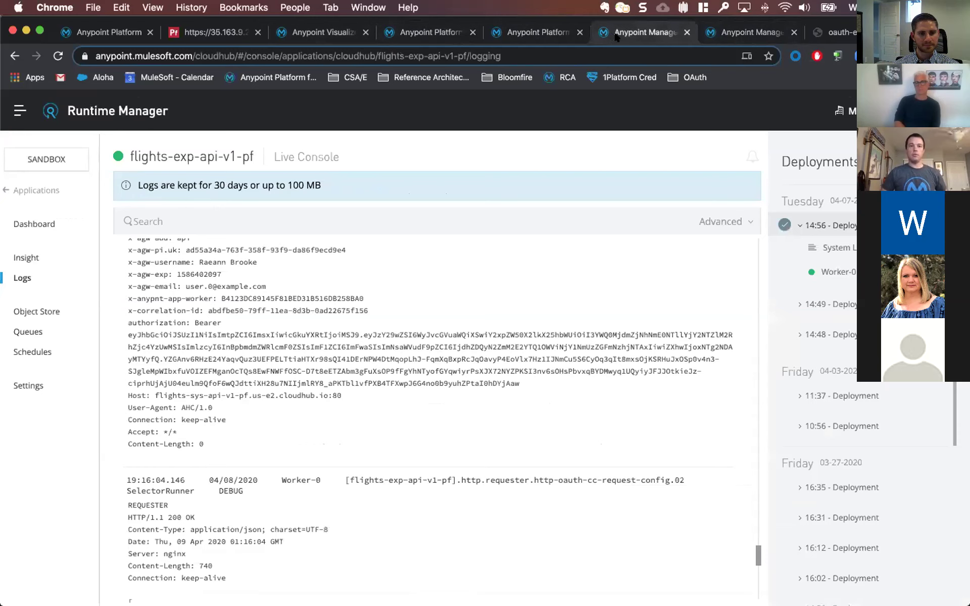
scroll(510, 269, "down", 4)
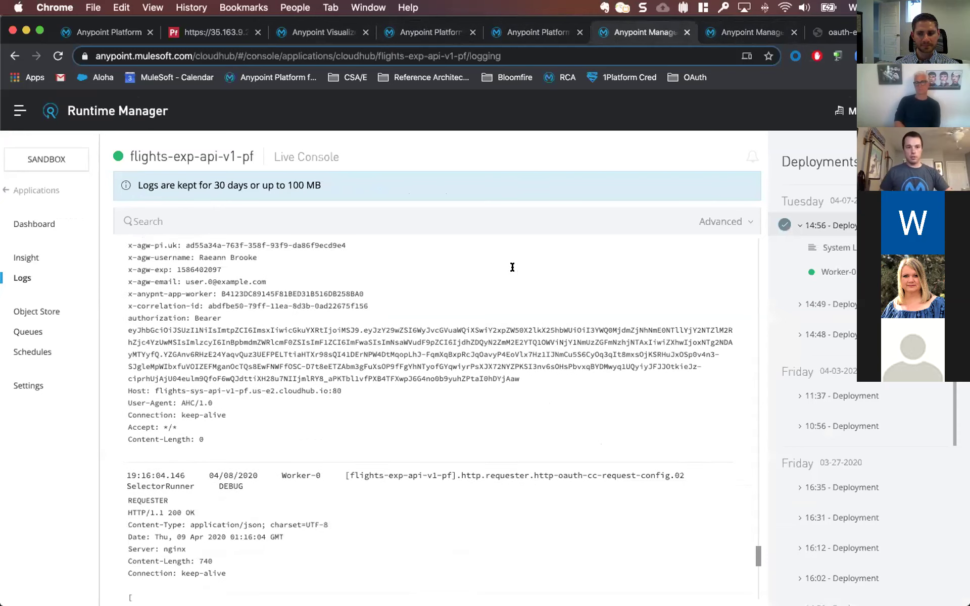
left_click(762, 30)
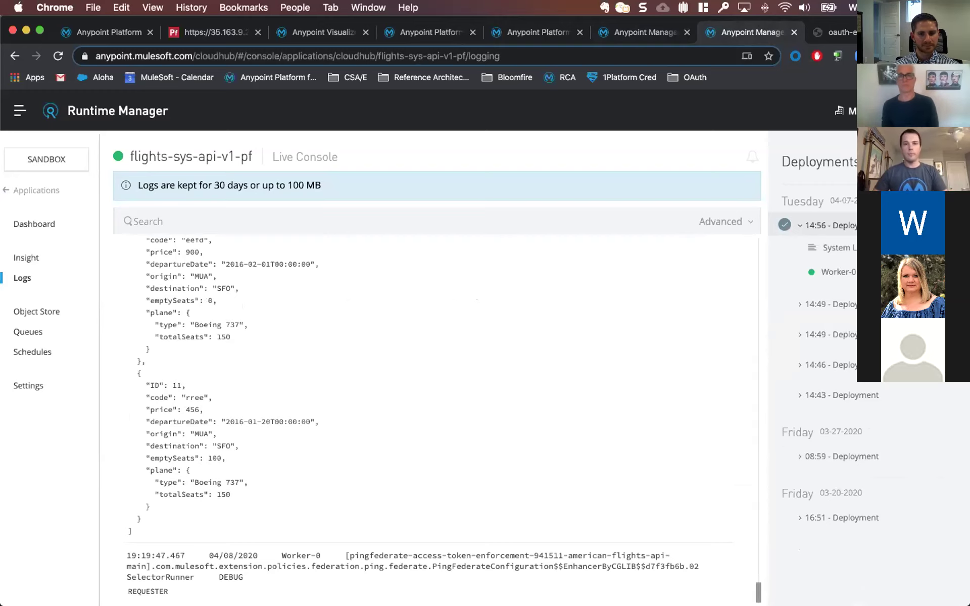
scroll(185, 162, "up", 5)
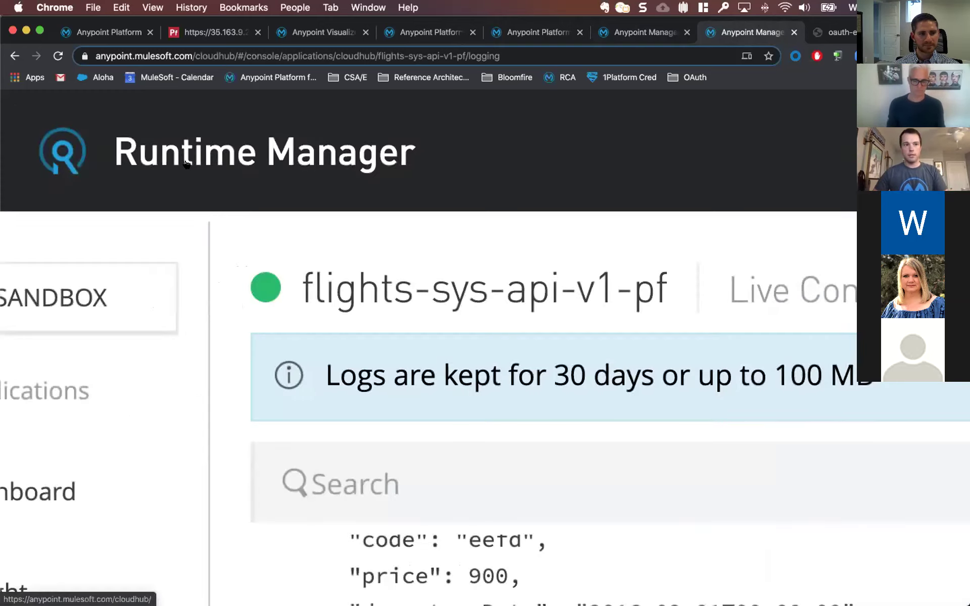
scroll(380, 220, "down", 5)
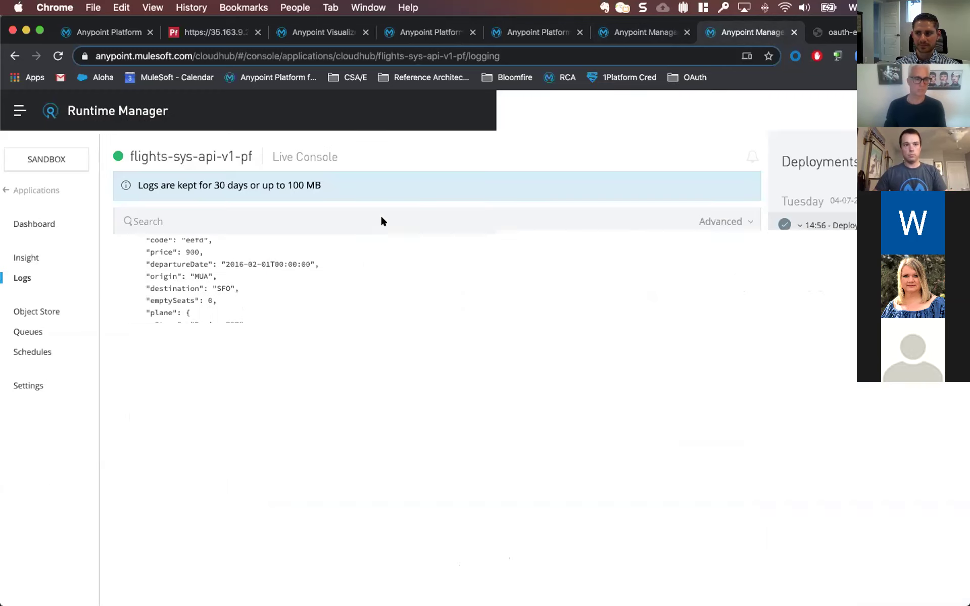
Step: Switch to Postman, set the Flights Experience request's destination parameter to LAX and send the request
key("super+Tab")
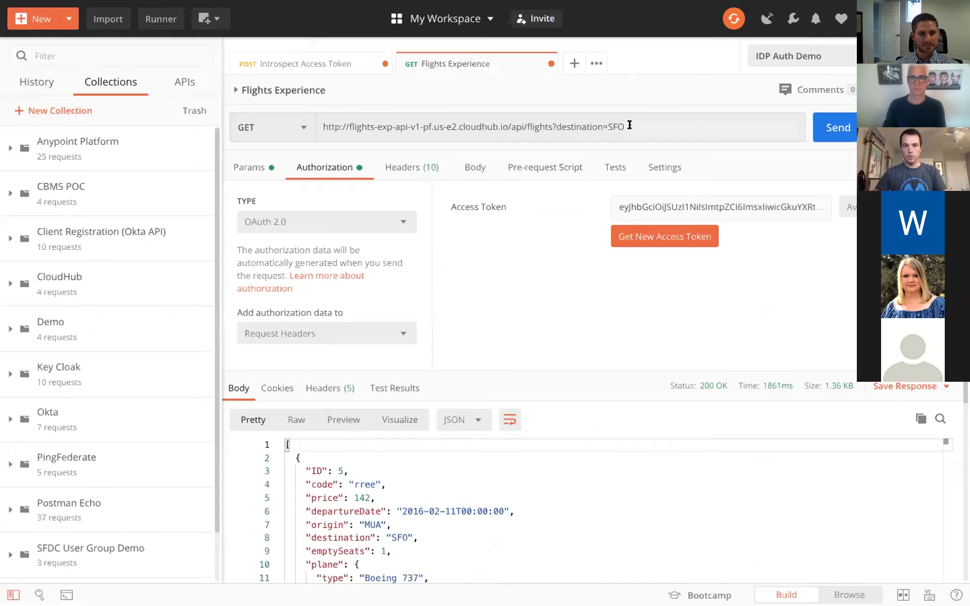
left_click(640, 123)
key("BackSpace")
key("BackSpace")
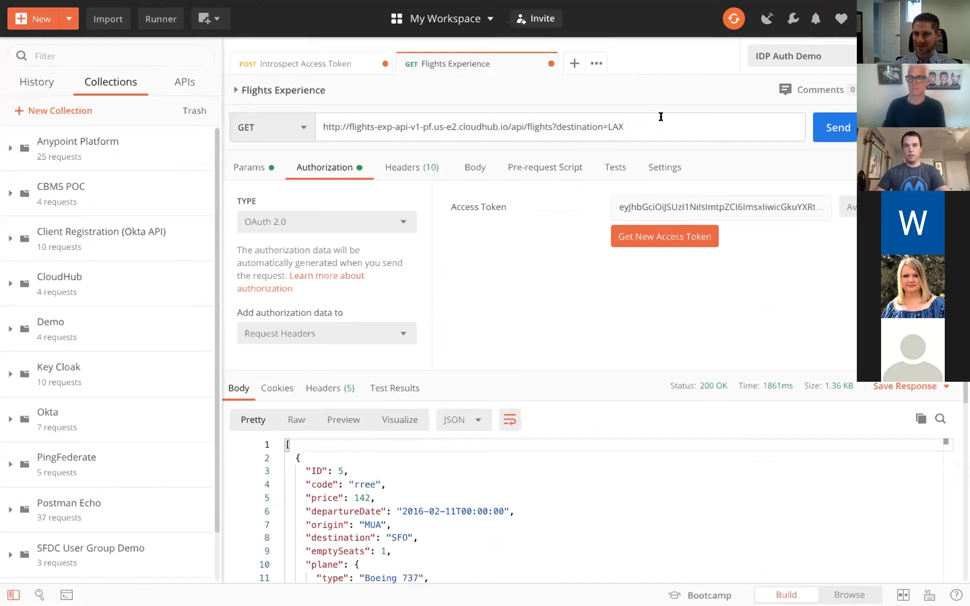
left_click(823, 132)
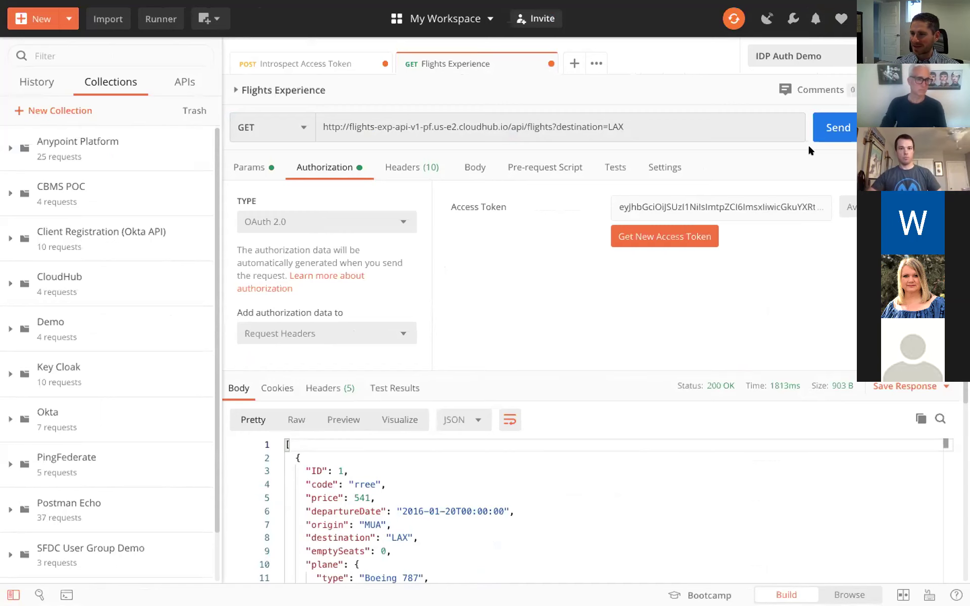
Step: Check the flights-sys-api-v1-pf logs for the LAX call and resend the same request in Postman
key("super+Tab")
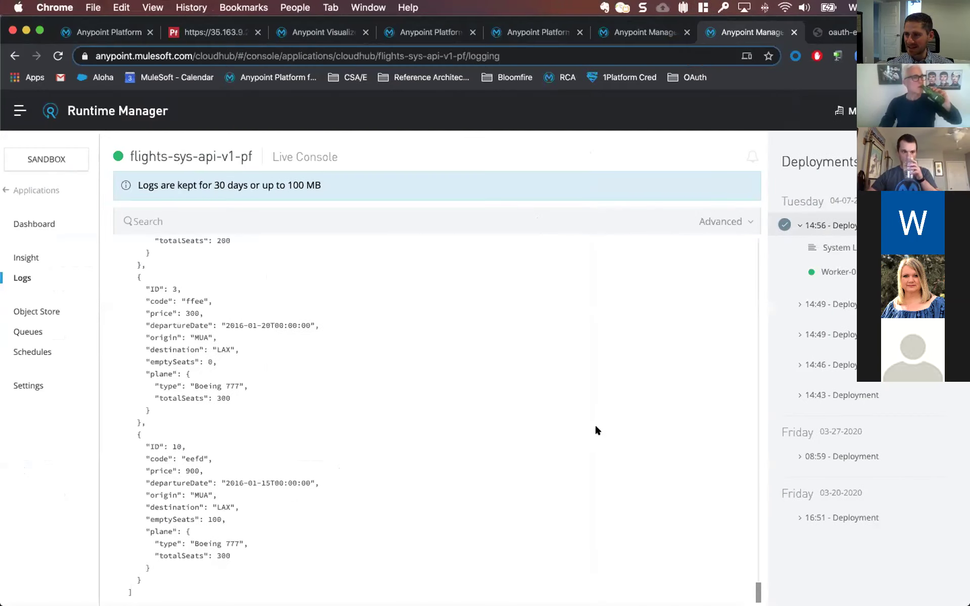
key("super+Tab")
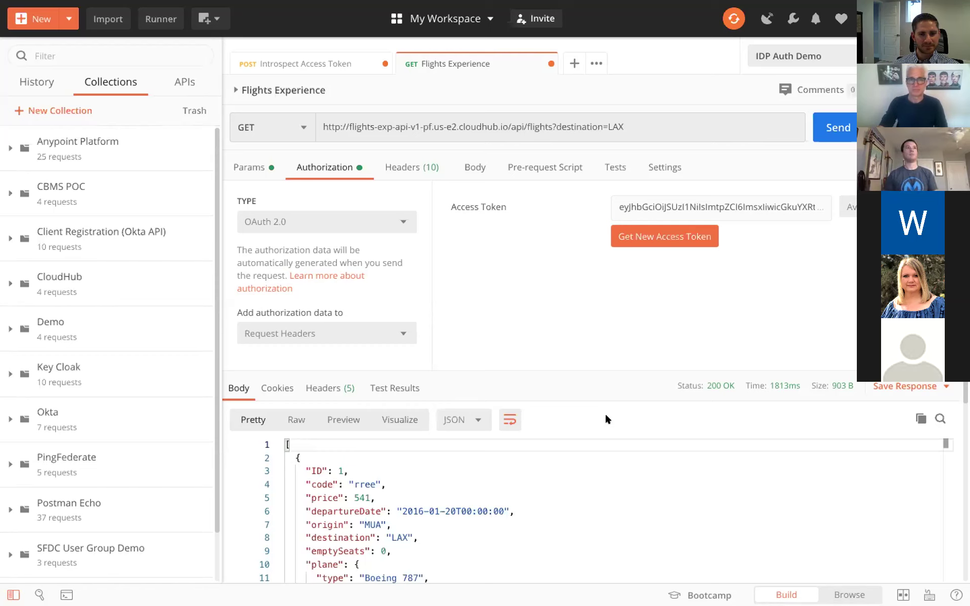
left_click(838, 131)
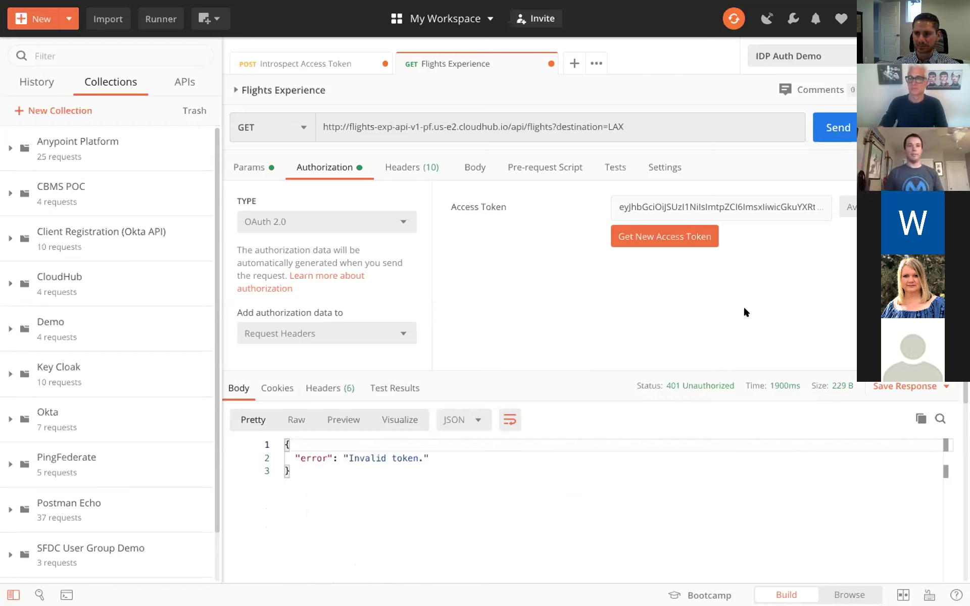
Step: Set the Flights Experience request's destination parameter to SFO and send the request
left_click(691, 116)
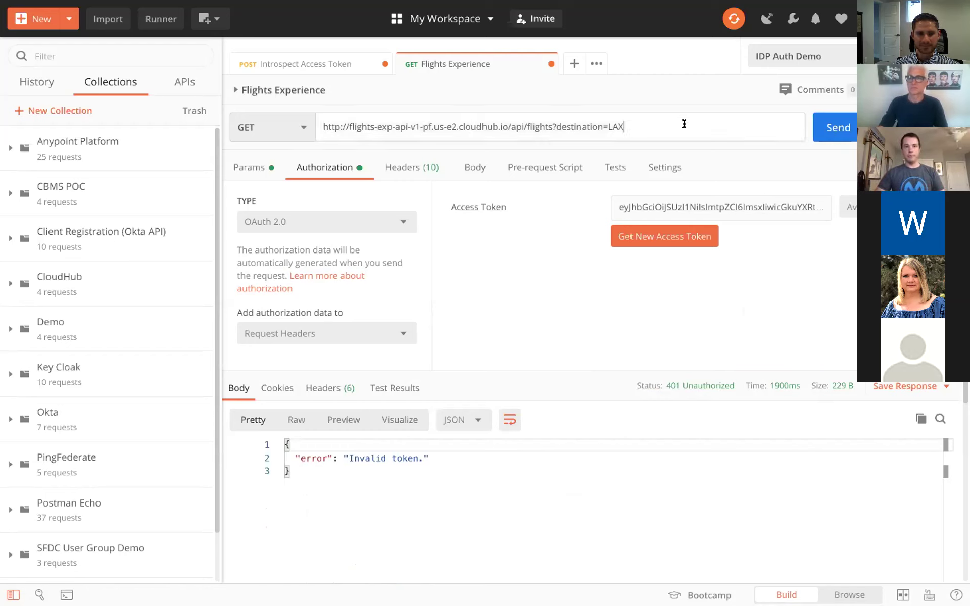
key("BackSpace")
key("BackSpace")
key("BackSpace")
type("SFO")
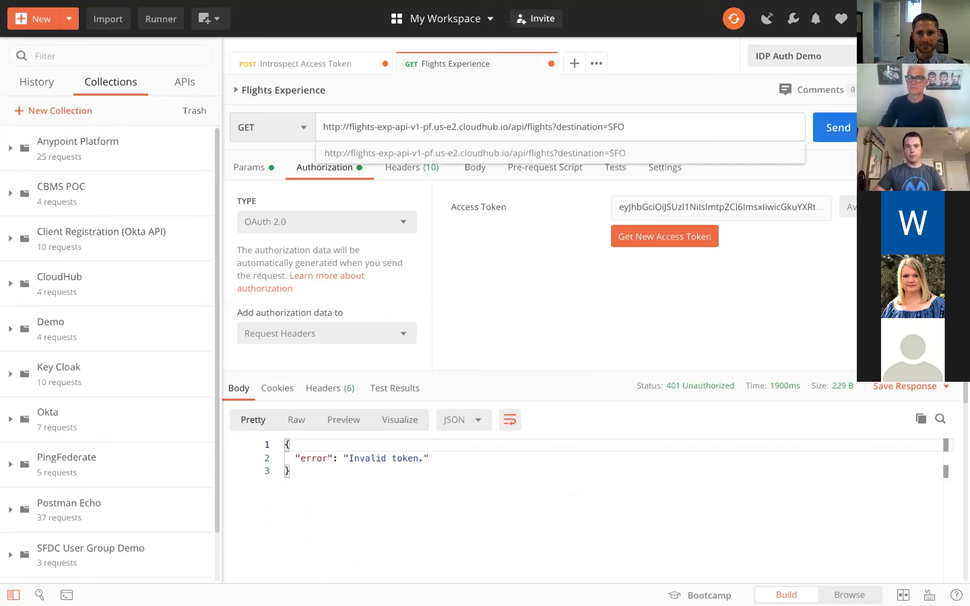
left_click(820, 126)
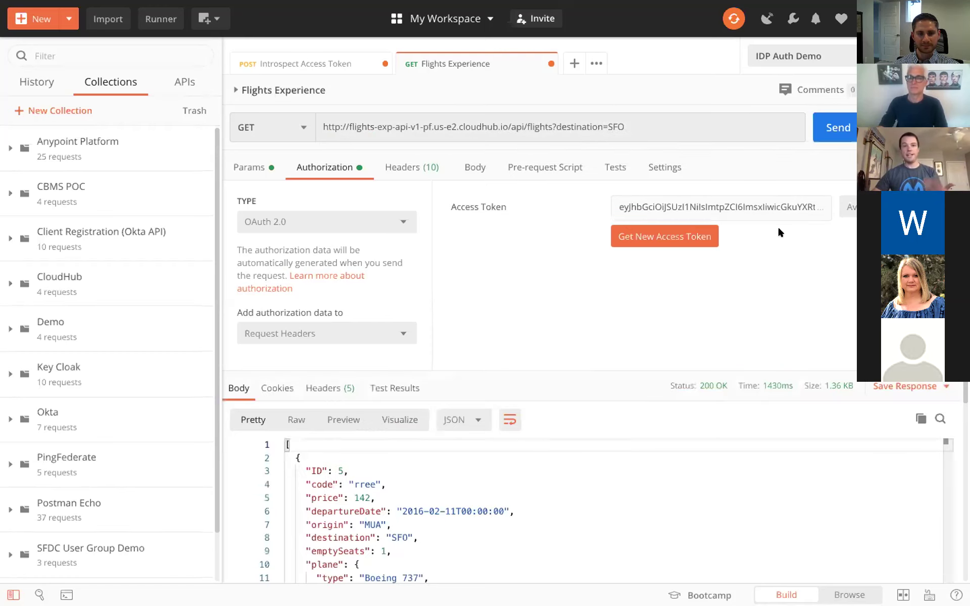
Step: Change the Flights Experience request's destination parameter back to LAX and send the request again
left_click(637, 118)
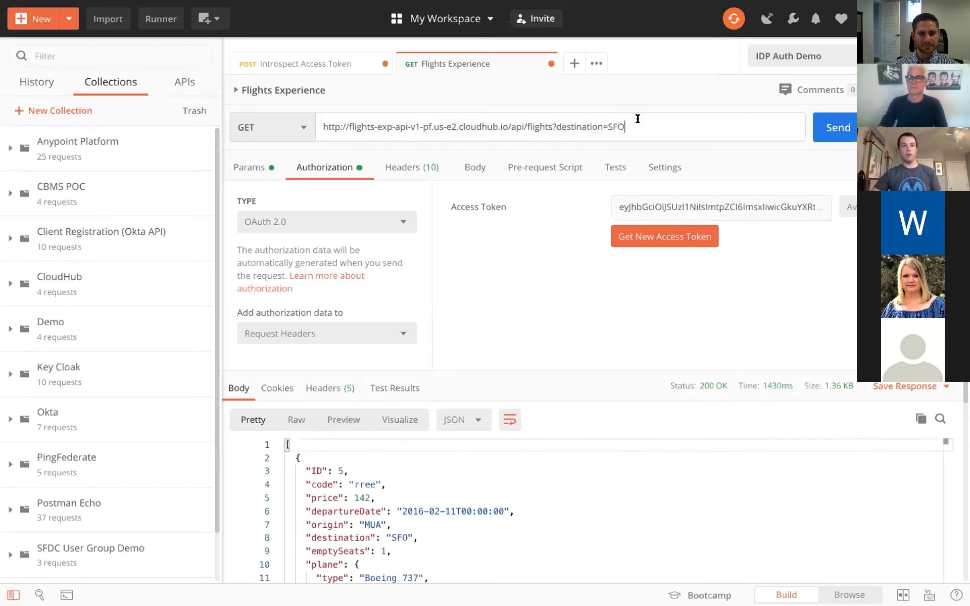
type("LAX")
left_click(841, 127)
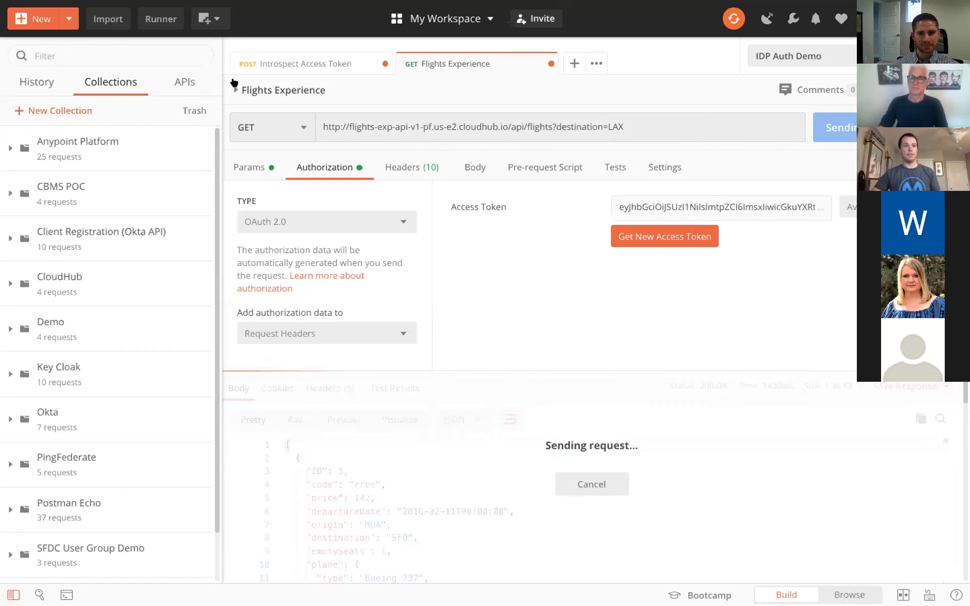
Step: Highlight the airport claim in the Introspect Access Token response and compare it with the Flights Experience request's destination
left_click(277, 65)
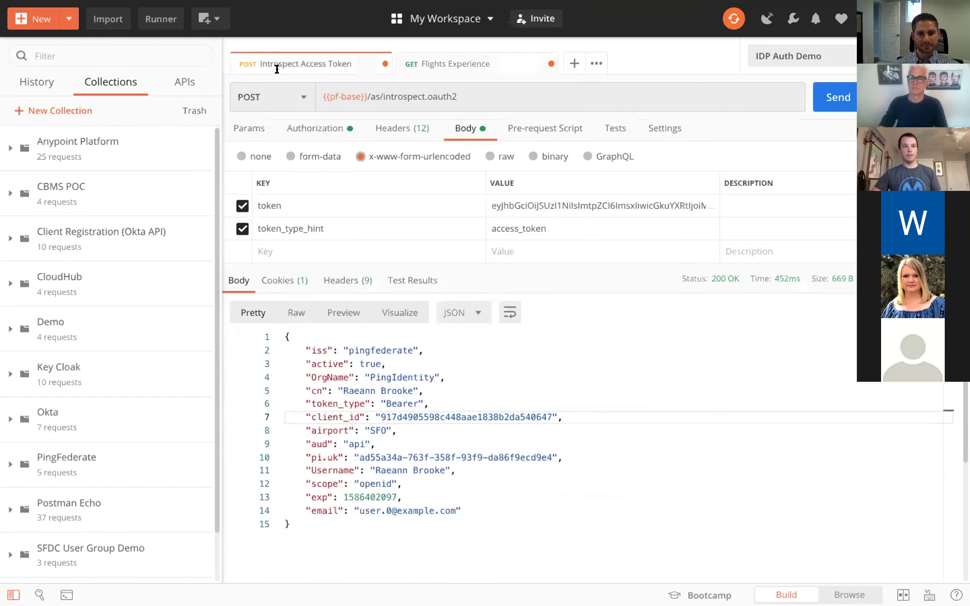
triple_click(326, 427)
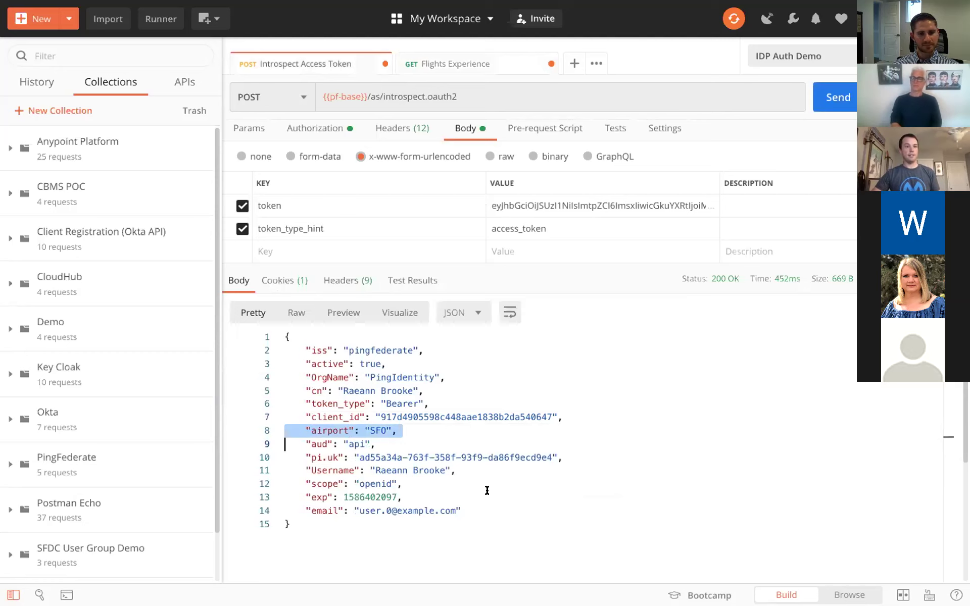
left_click(474, 65)
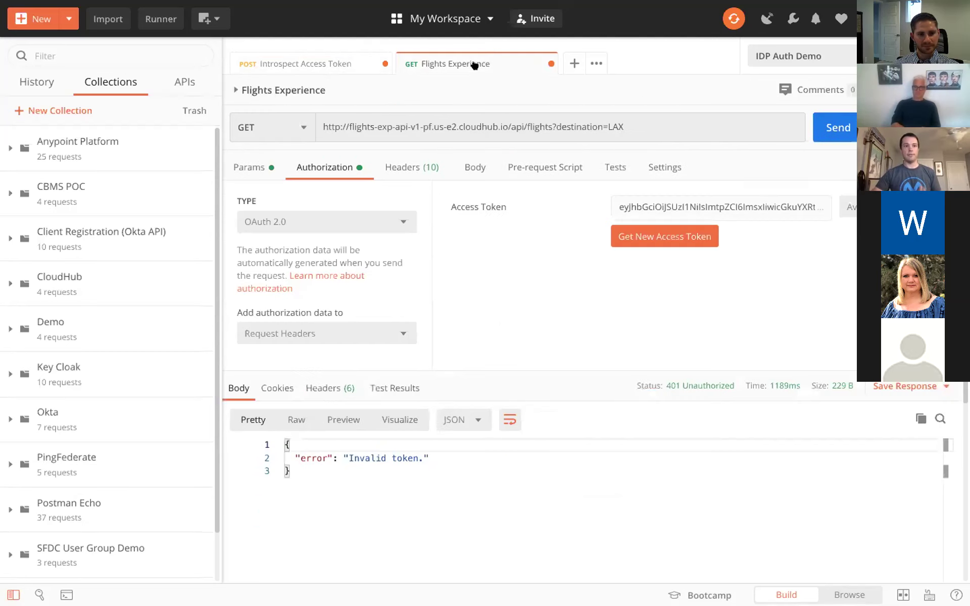
left_click(638, 126)
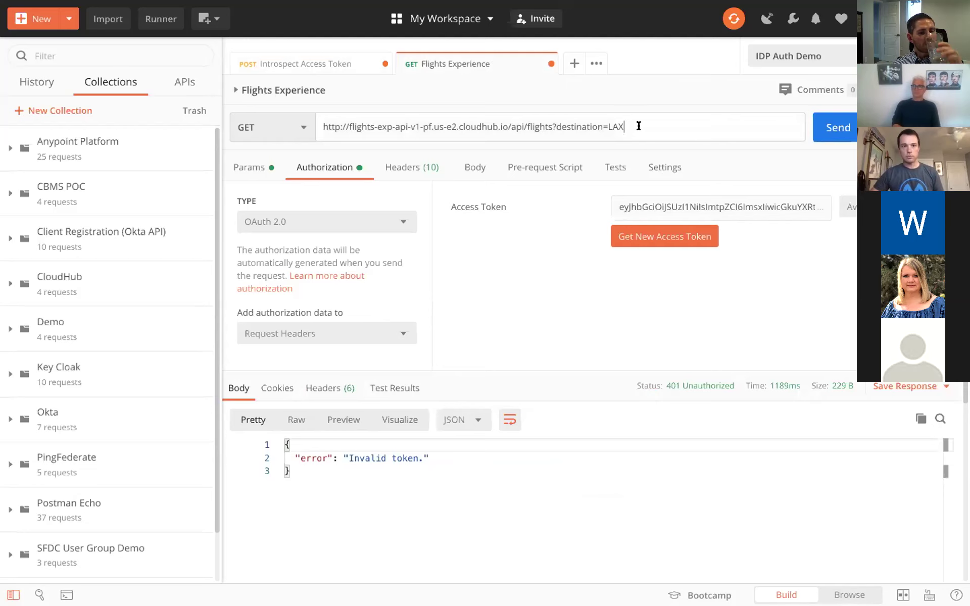
Step: Switch to the flights-sys-api-v1-pf logs and examine the LAX request's x-agw headers and the JWT validation policy's response
key("super+Tab")
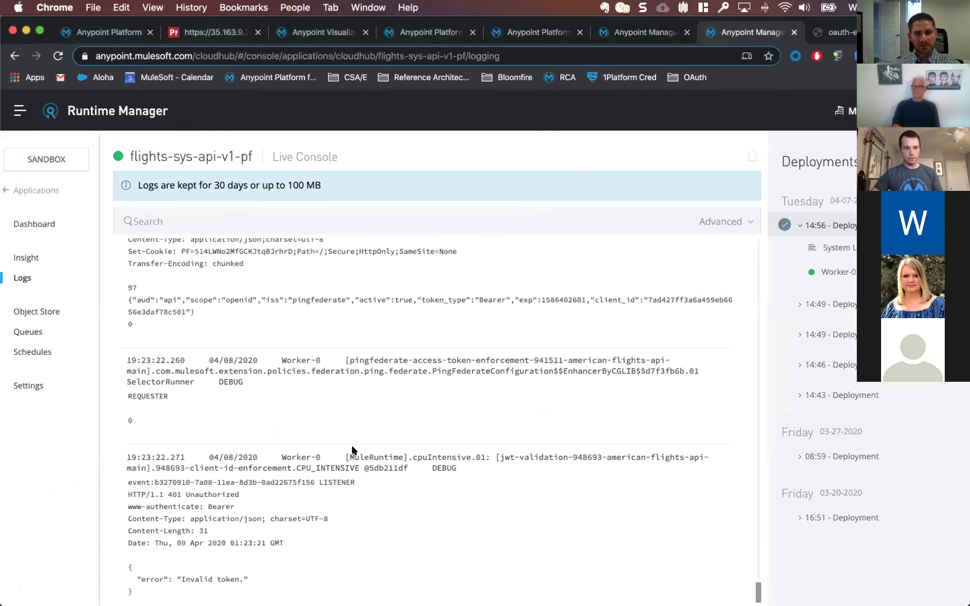
scroll(168, 449, "up", 3)
scroll(169, 431, "up", 10)
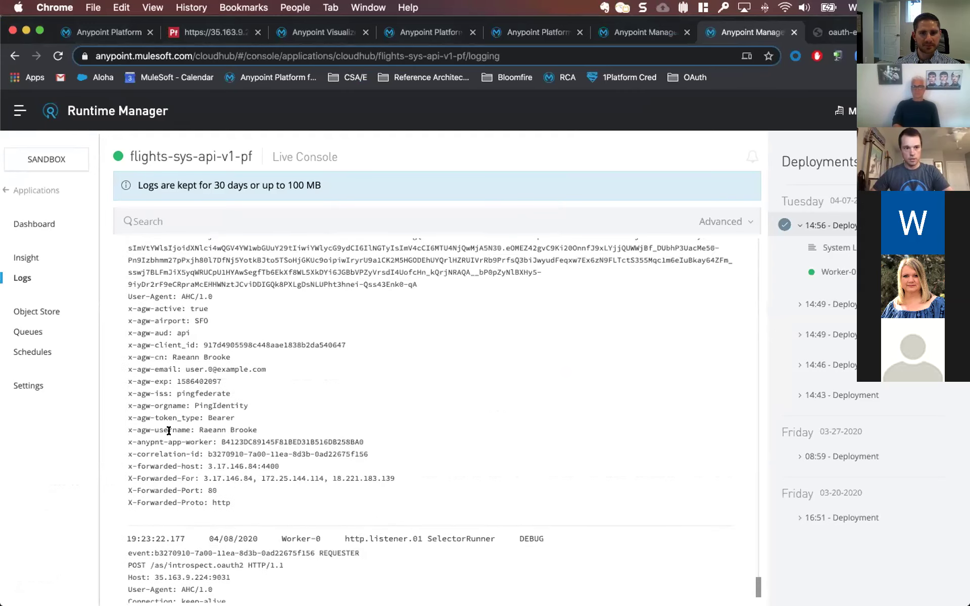
scroll(168, 430, "up", 5)
scroll(169, 434, "up", 3)
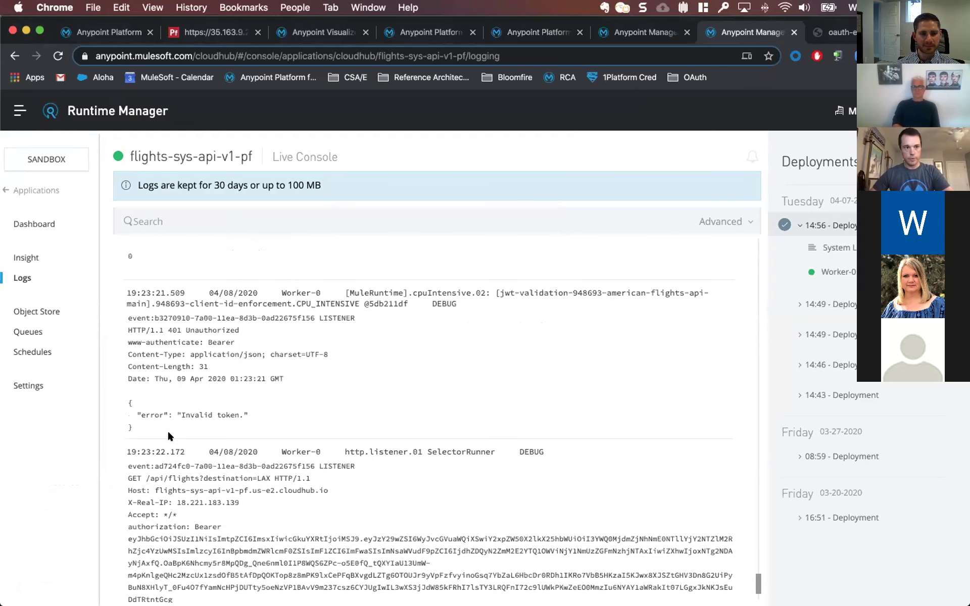
scroll(167, 429, "down", 5)
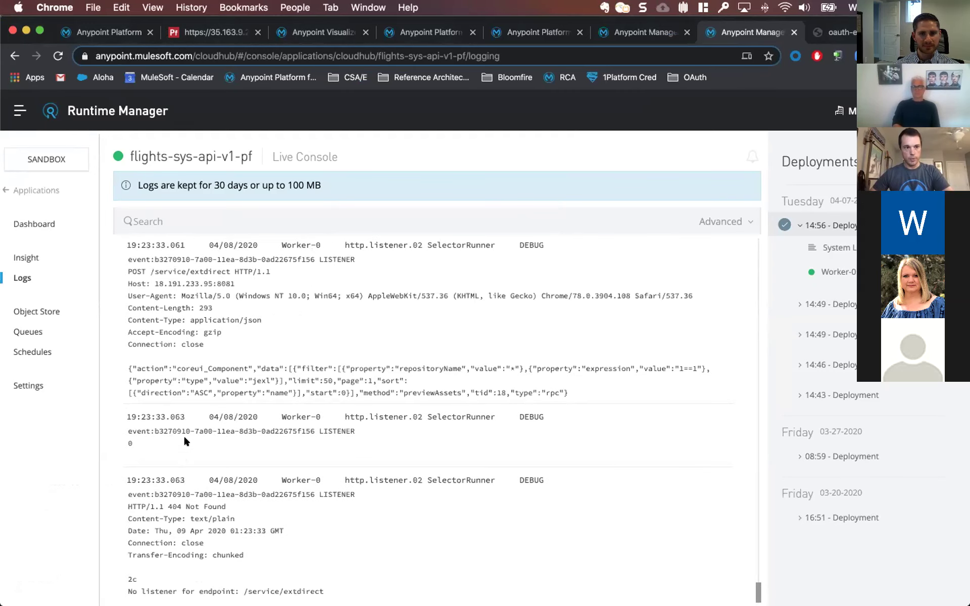
scroll(228, 345, "up", 3)
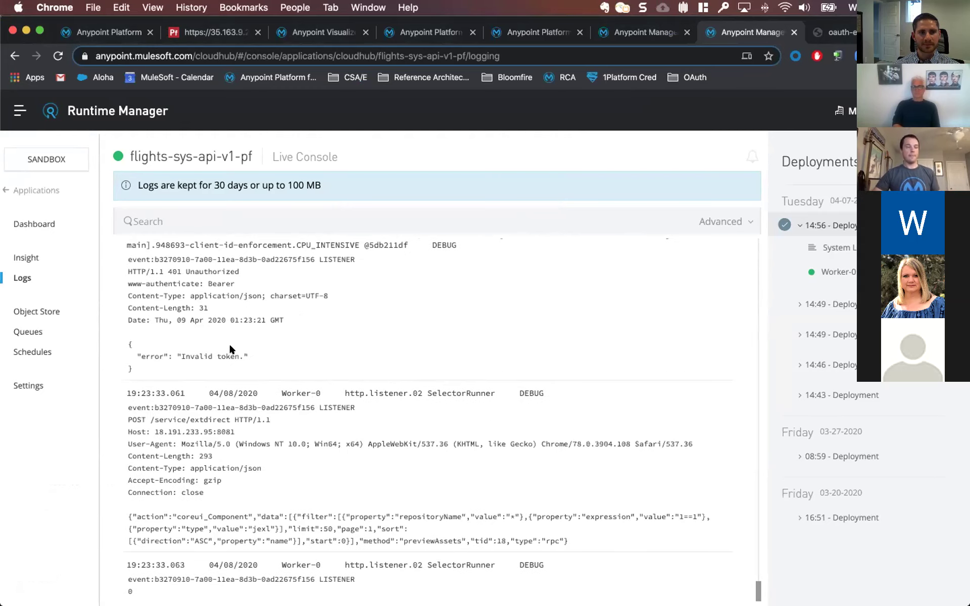
Step: Switch through Postman and Anypoint Studio to the presentation and review the Pitfalls and Lessons learned slide
key("ctrl+Right")
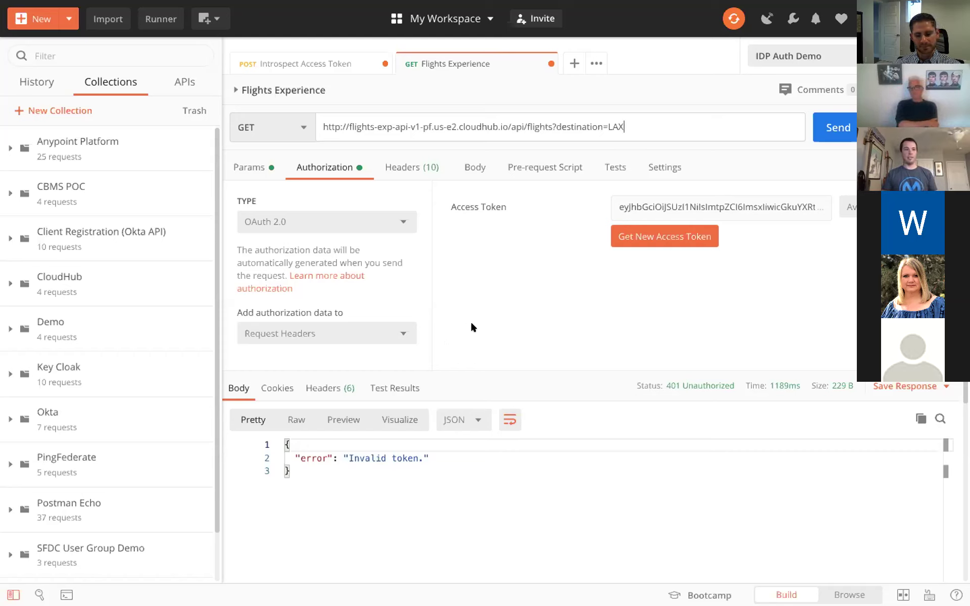
key("alt+Tab")
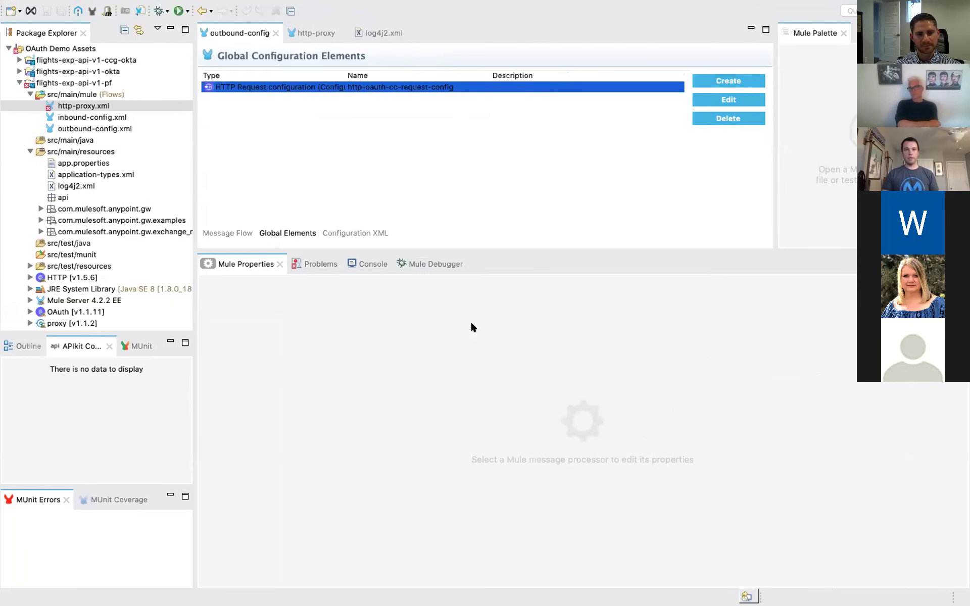
key("F11")
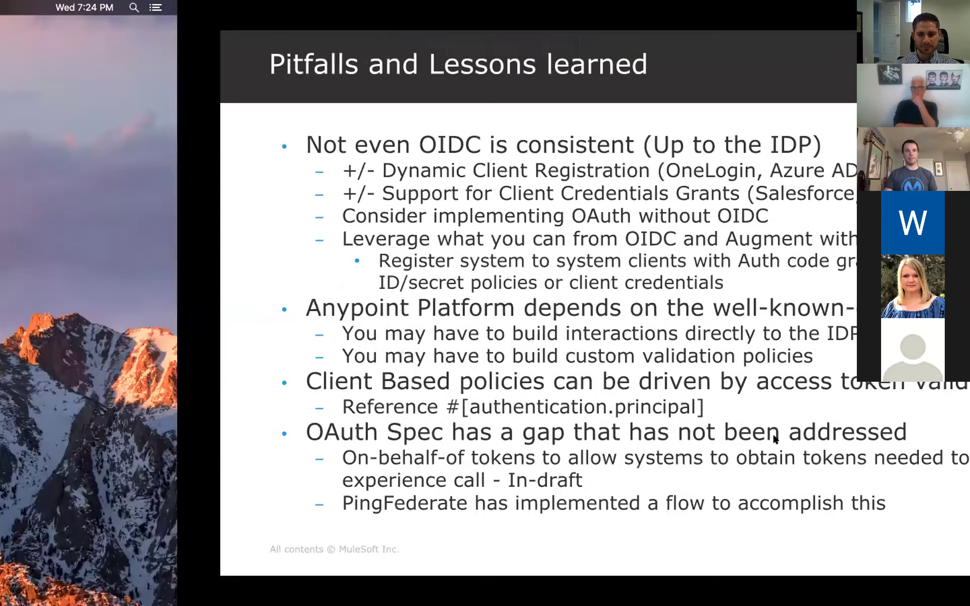
Step: Switch back to Chrome and open the Flights Experience API asset in Exchange
key("super+Tab")
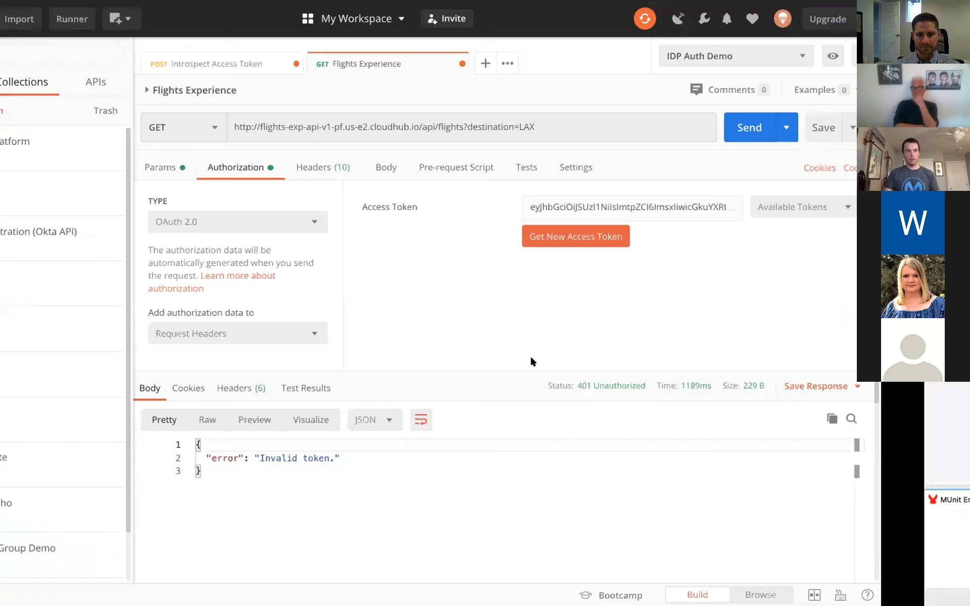
key("super+Tab")
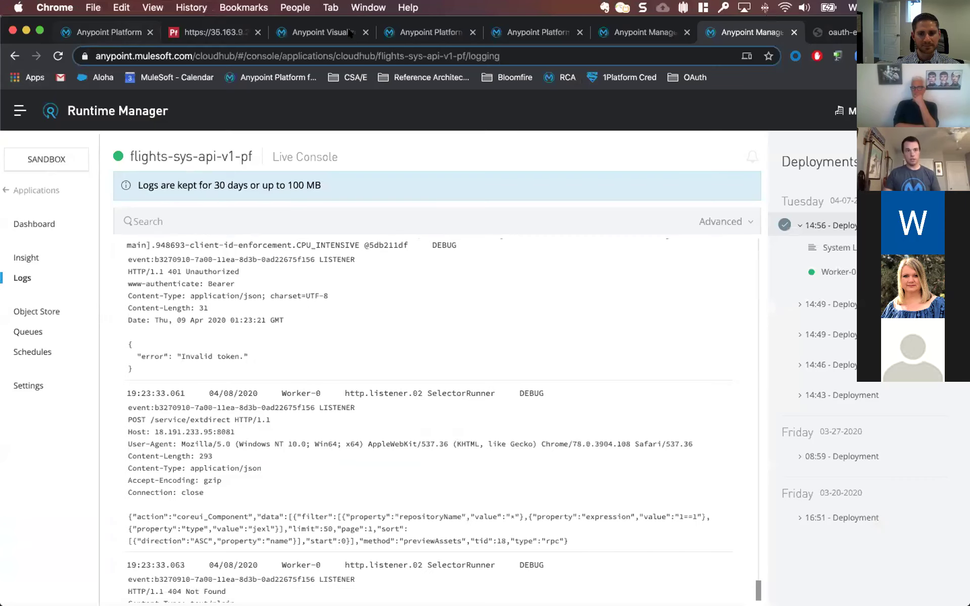
left_click(451, 33)
key("ctrl+shift+Tab")
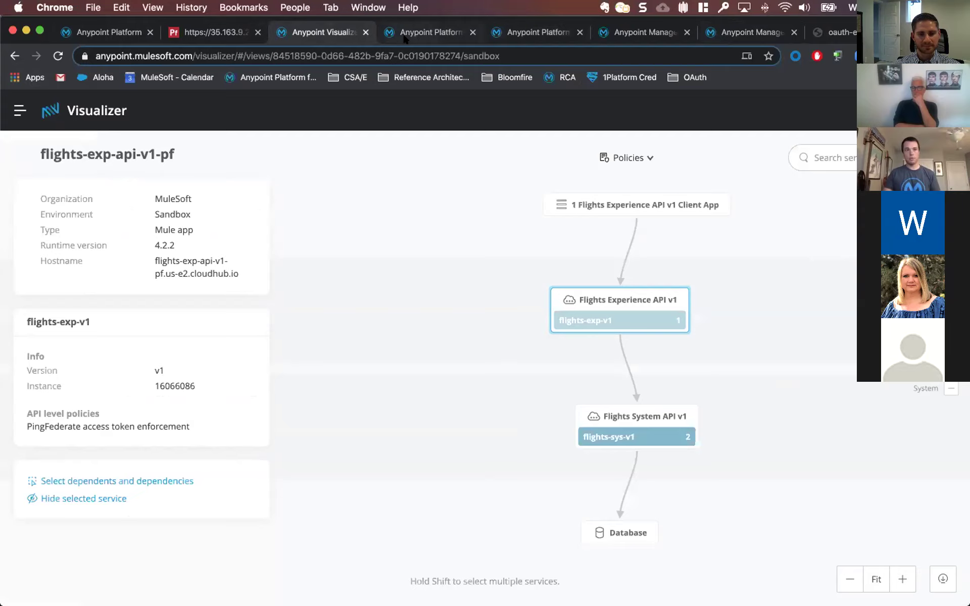
left_click(404, 35)
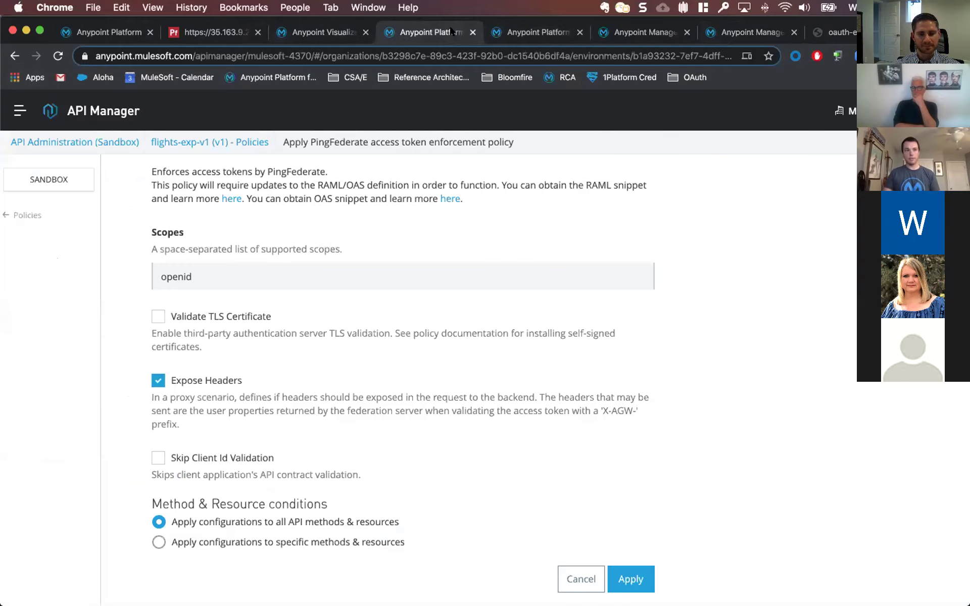
left_click(19, 109)
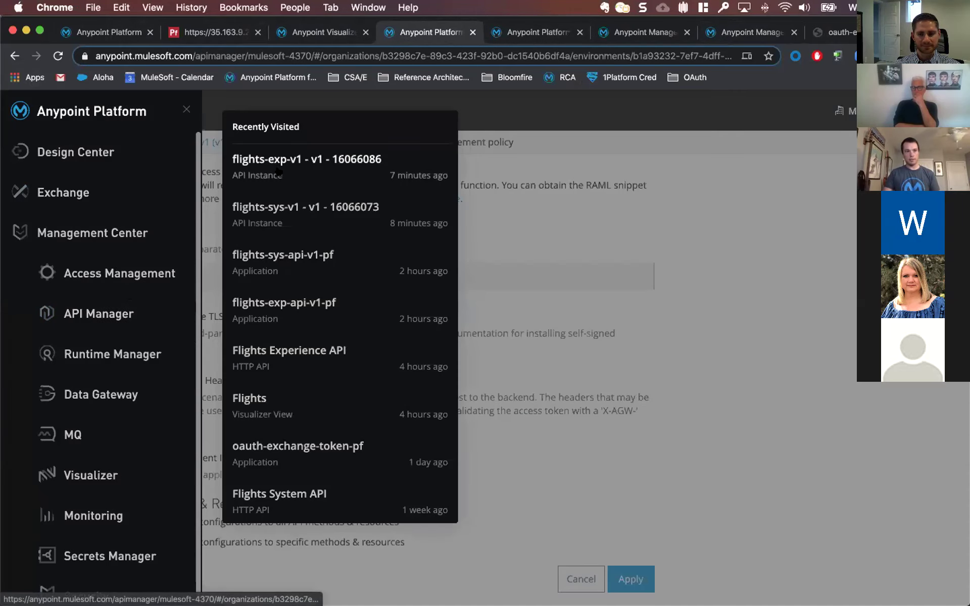
left_click(94, 192)
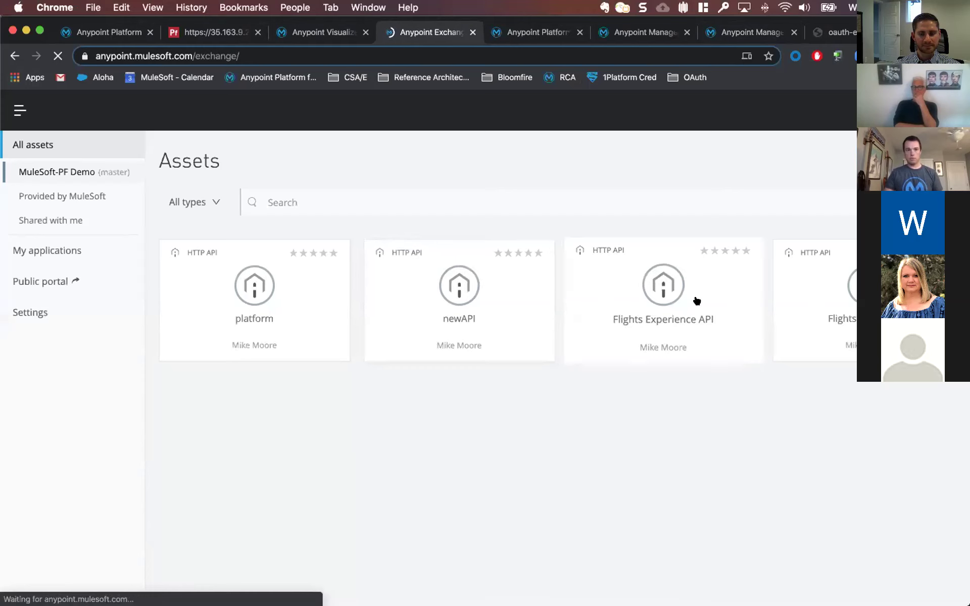
left_click(696, 301)
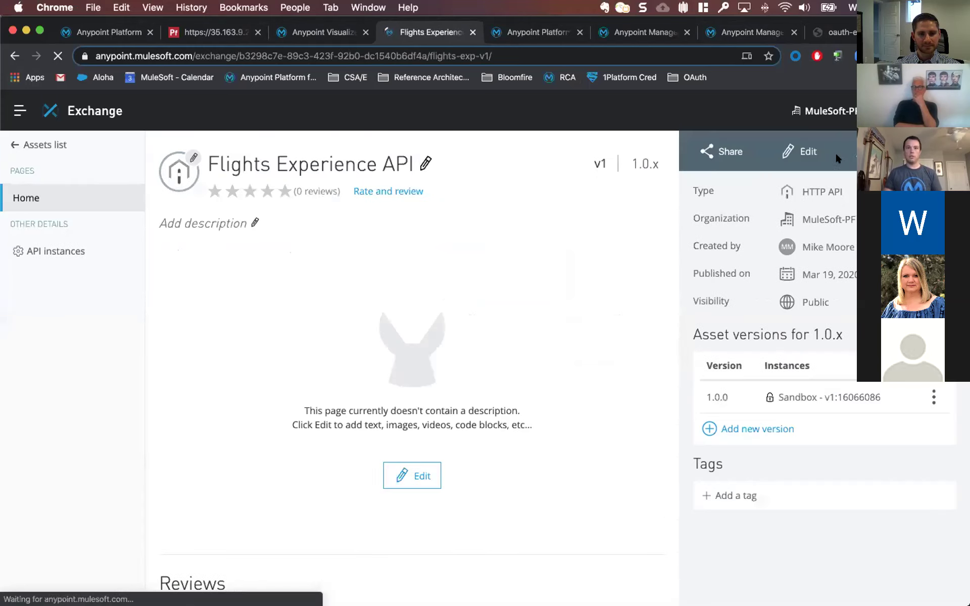
Step: Start an access request for API instance v1:16066086 and choose to create a new application for it
left_click(878, 151)
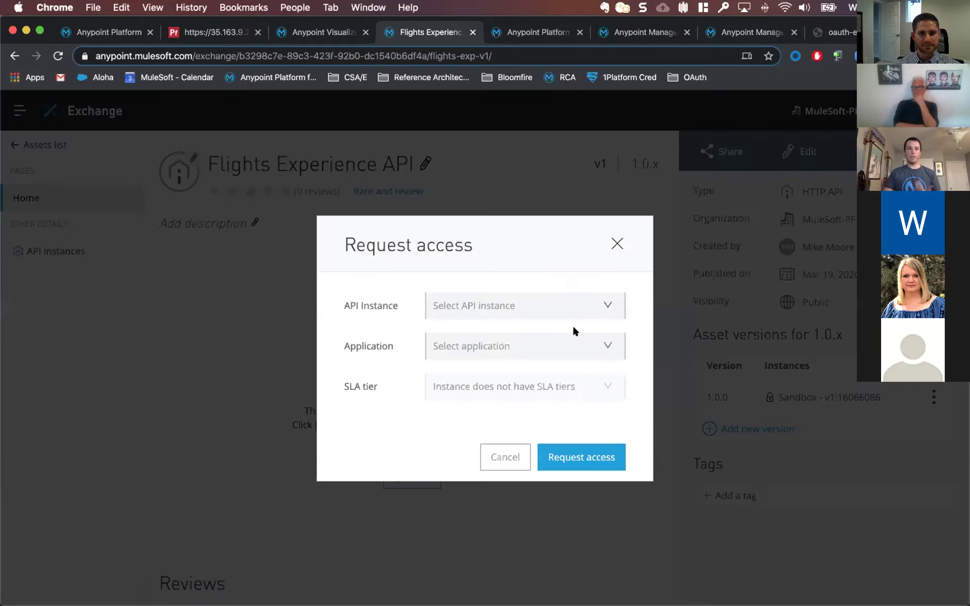
left_click(510, 300)
left_click(450, 349)
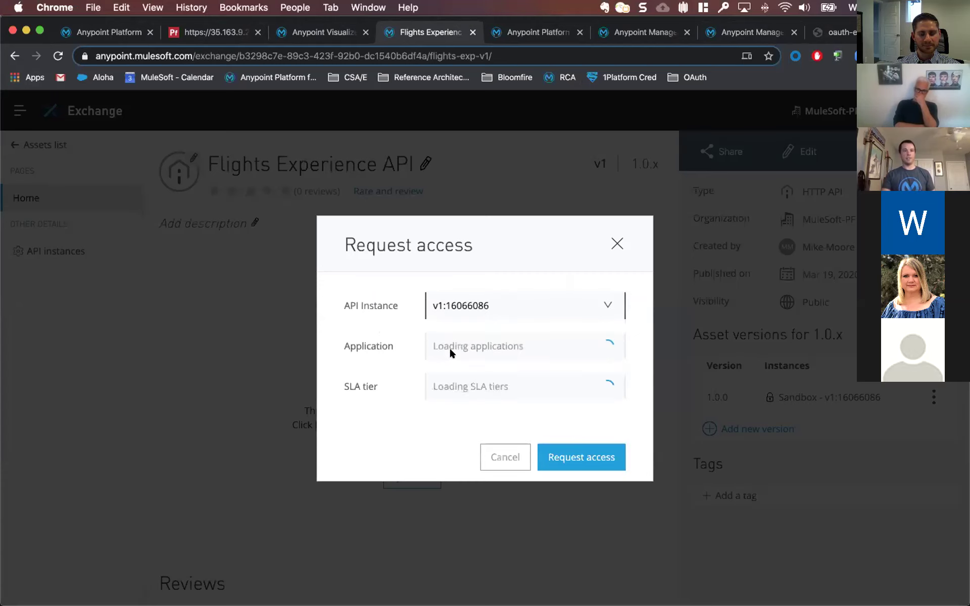
left_click(450, 347)
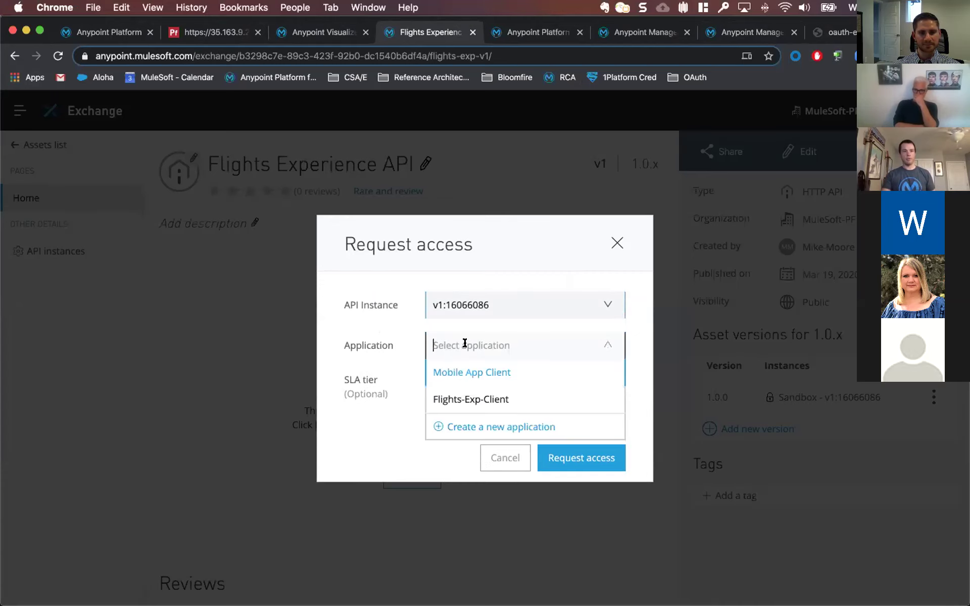
left_click(430, 427)
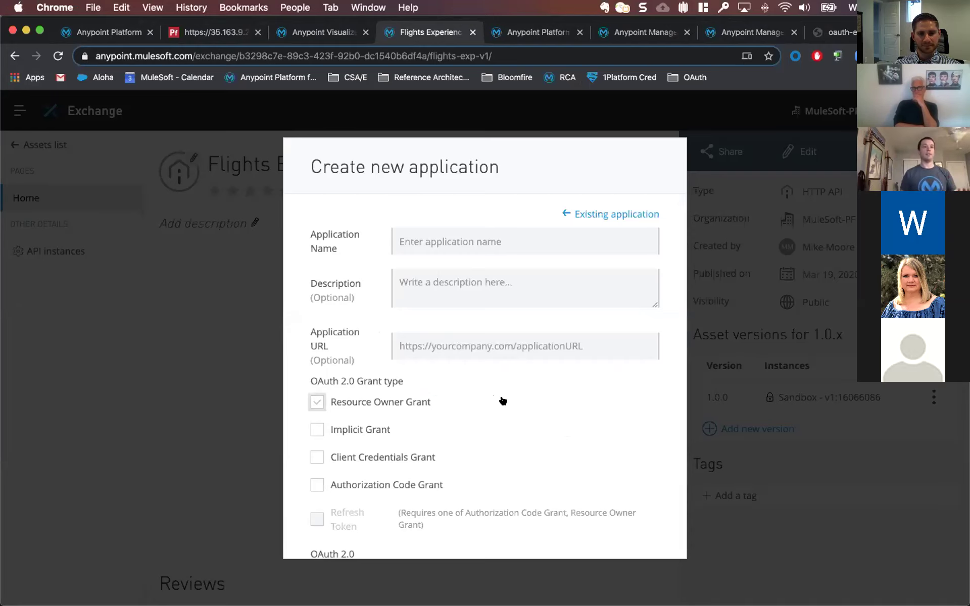
Step: Name the new application Web Client
scroll(502, 401, "down", 1)
left_click(486, 224)
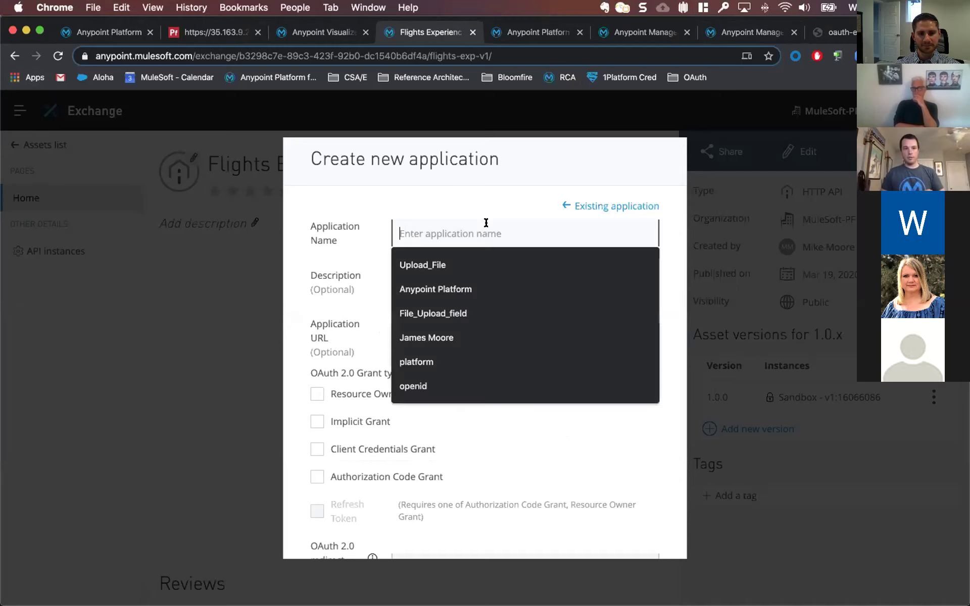
type("web Client")
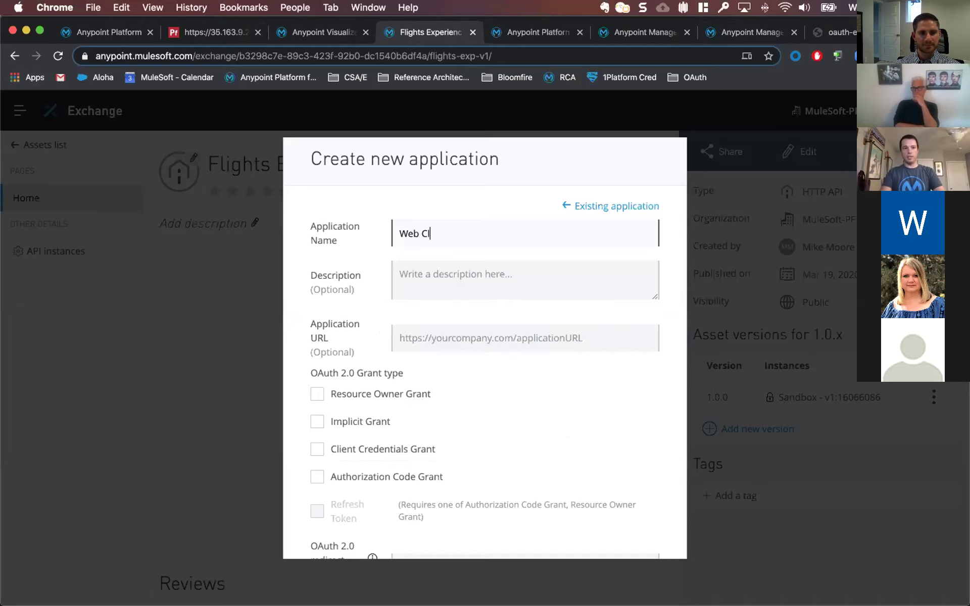
Step: Enable Authorization Code Grant and Refresh Token for the new application and open its OAuth 2.0 redirect URIs for editing
scroll(492, 288, "down", 5)
left_click(472, 342)
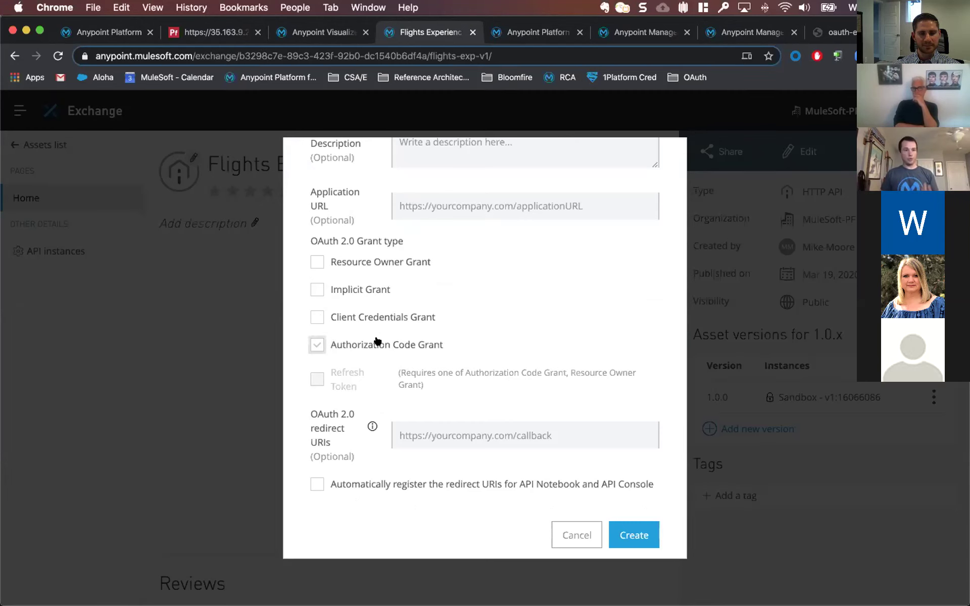
left_click(325, 344)
left_click(341, 396)
left_click(464, 431)
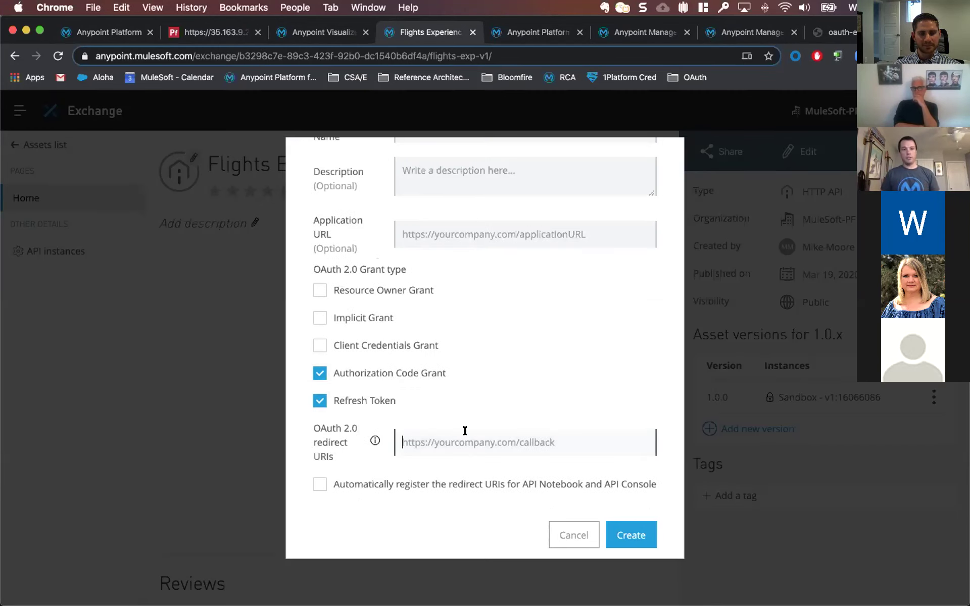